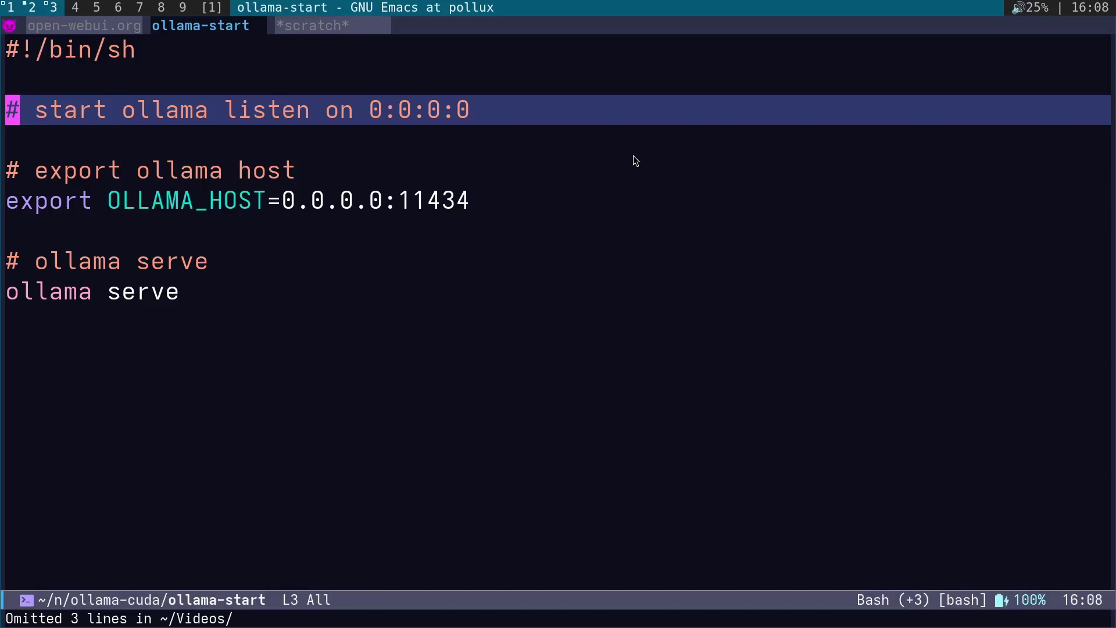
Step: Read down the notes past the OLLAMA_HOST 0.0.0.0:11434 export to the ollama serve line
key("Down")
key("Down")
key("Down")
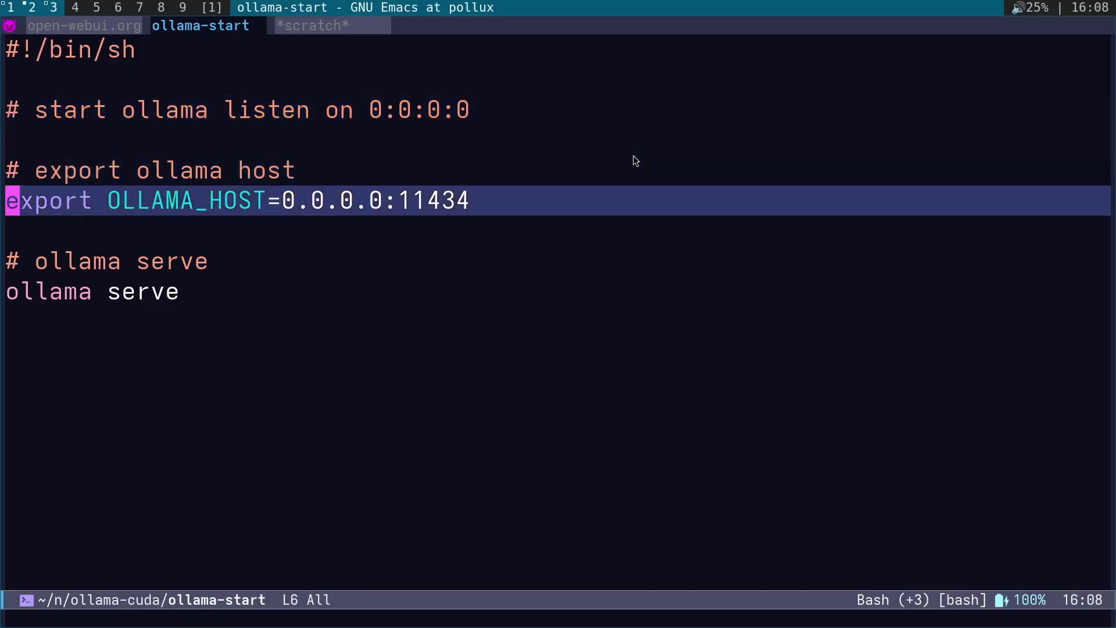
key("w")
key("w")
key("w")
key("w")
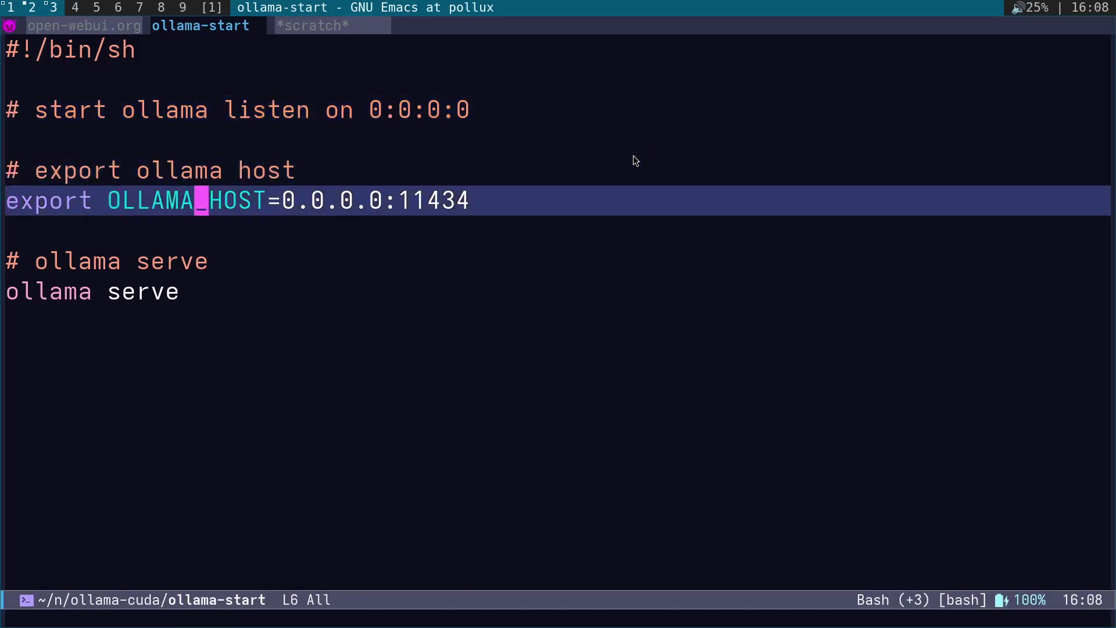
key("w")
key("w")
key("w")
key("w")
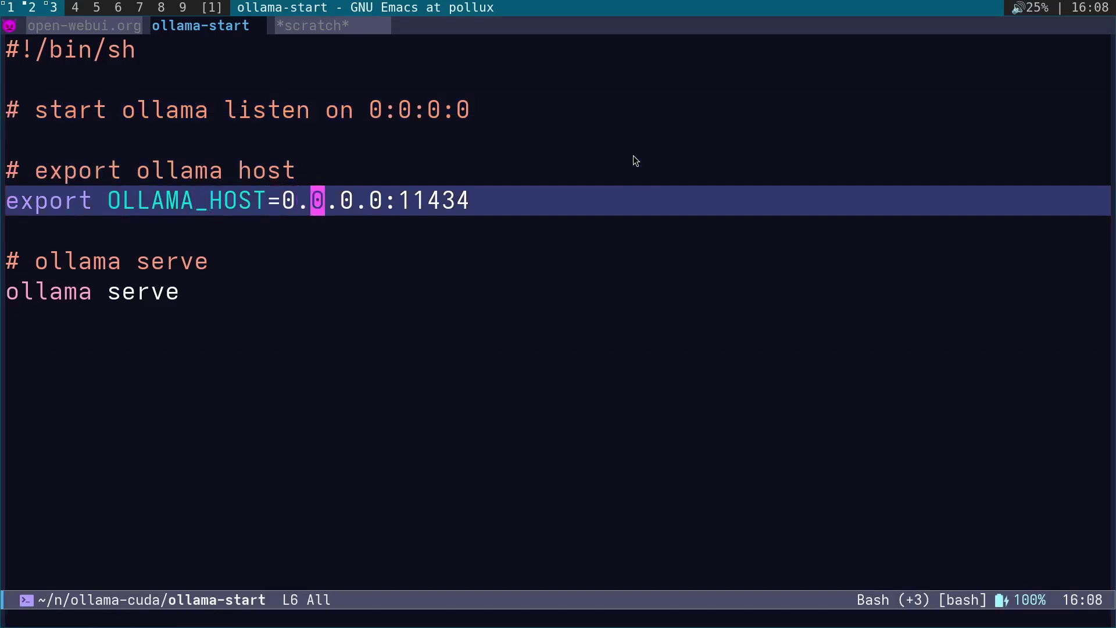
key("w")
key("w")
key("w")
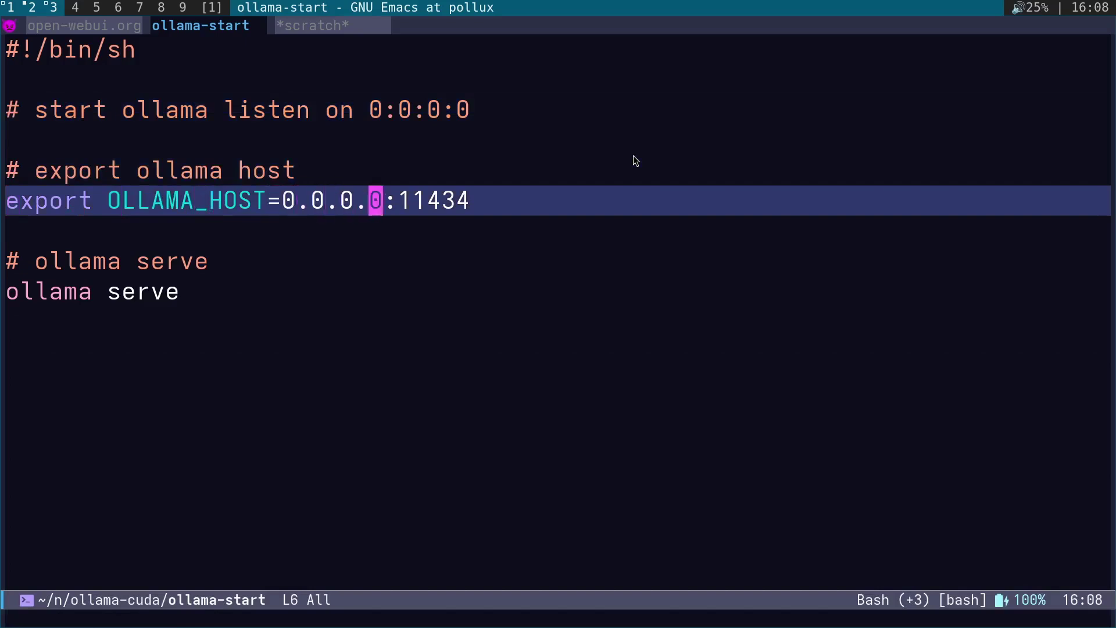
key("l")
key("l")
key("l")
key("l")
key("l")
key("l")
key("l")
key("j")
key("j")
key("j")
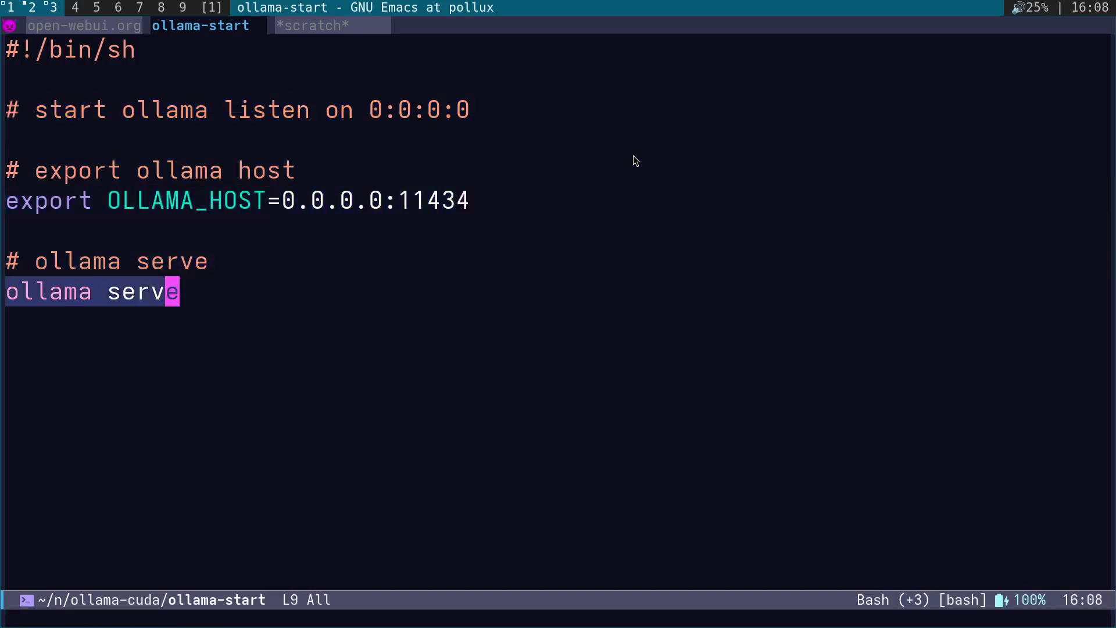
Step: Start the Ollama server by running ./ollama-start in the bash terminal
key("alt+Tab")
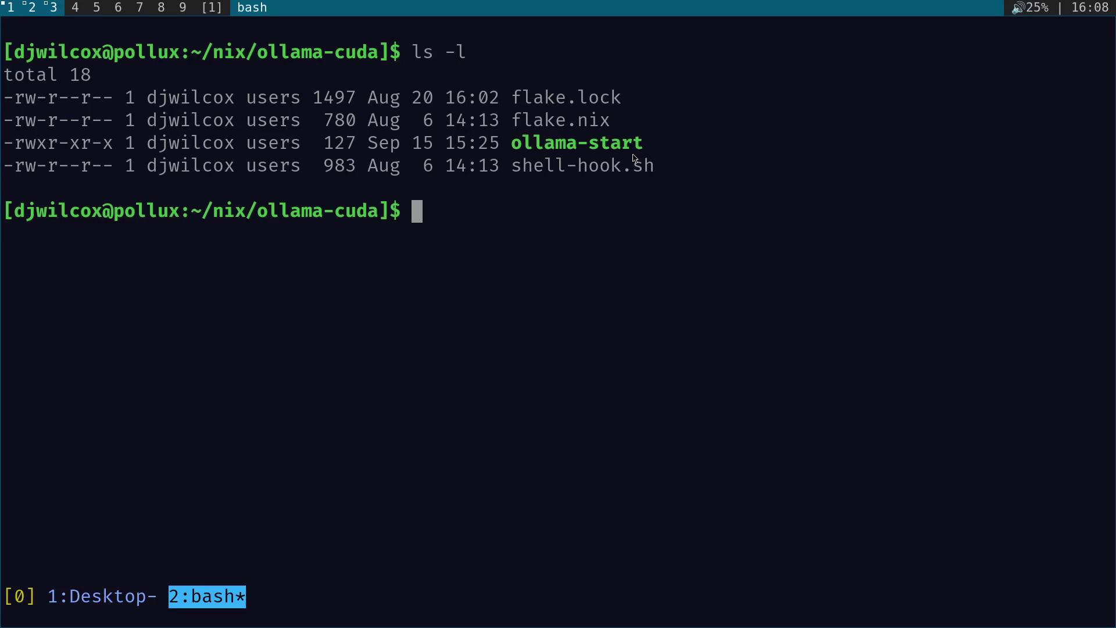
type("./o")
key("Tab")
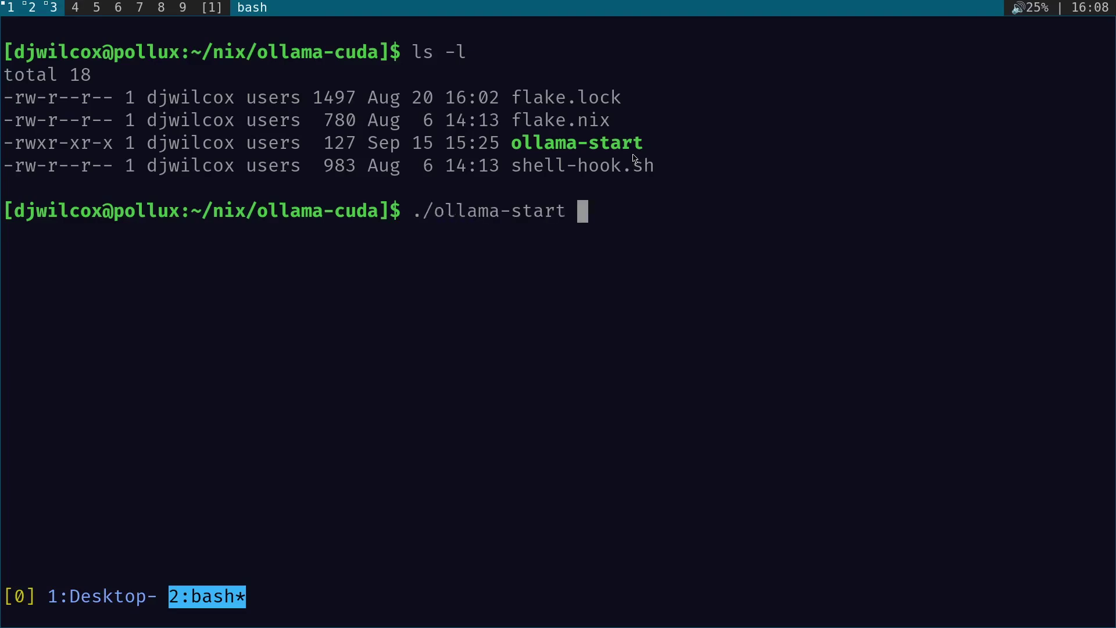
key("Return")
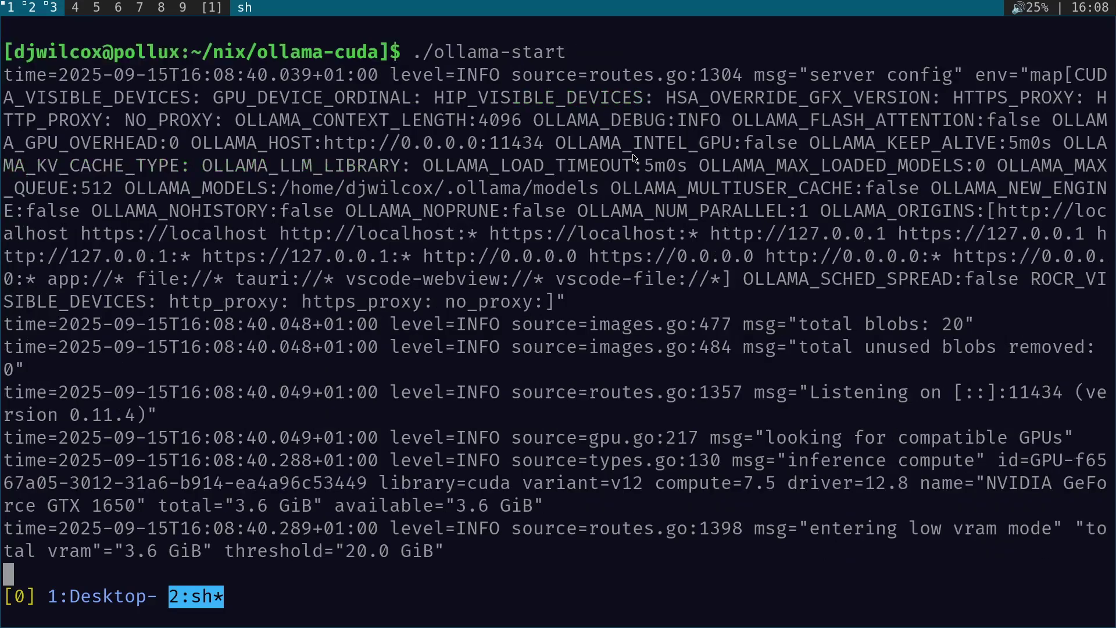
Step: In a new tmux window, change into podman/searxng and list its contents with ls -l
key("ctrl+b")
type("c")
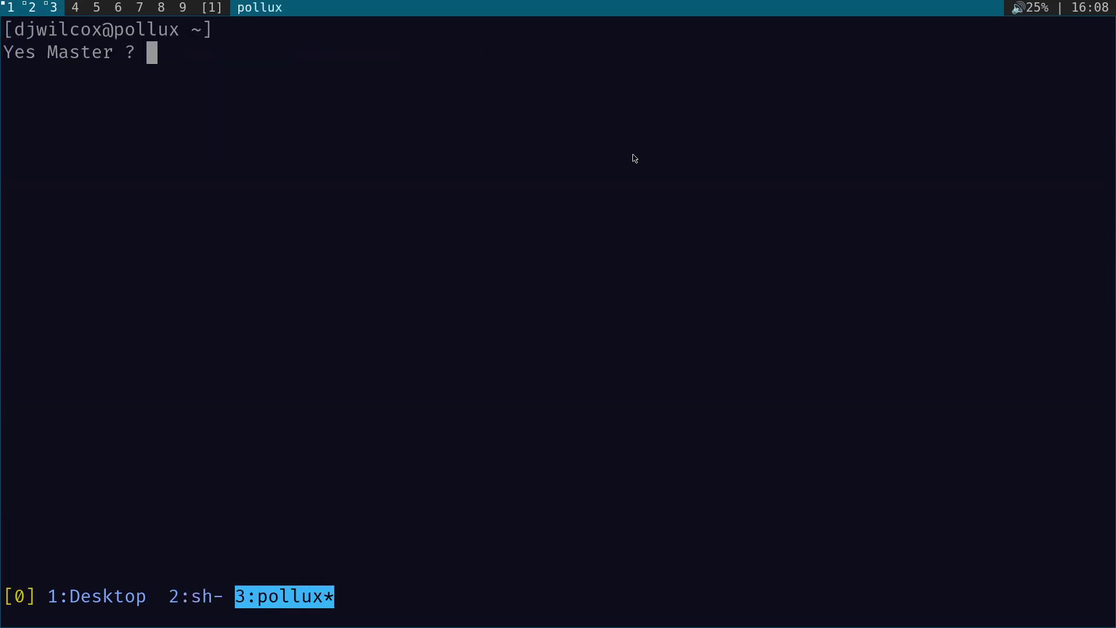
type("cd ")
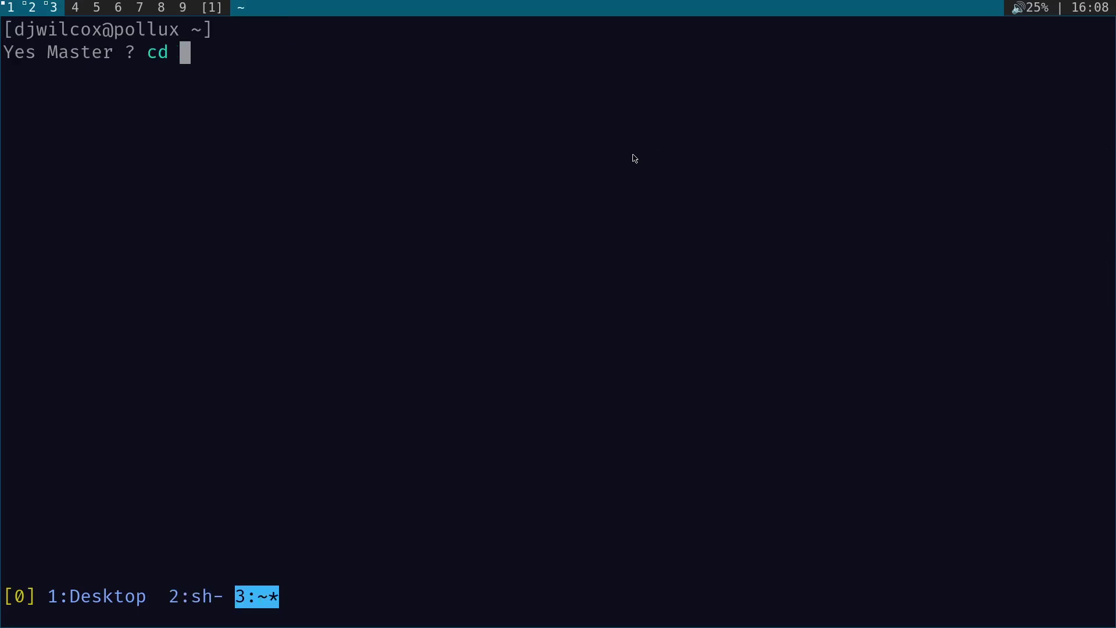
type("po")
key("Tab")
key("Tab")
type("s")
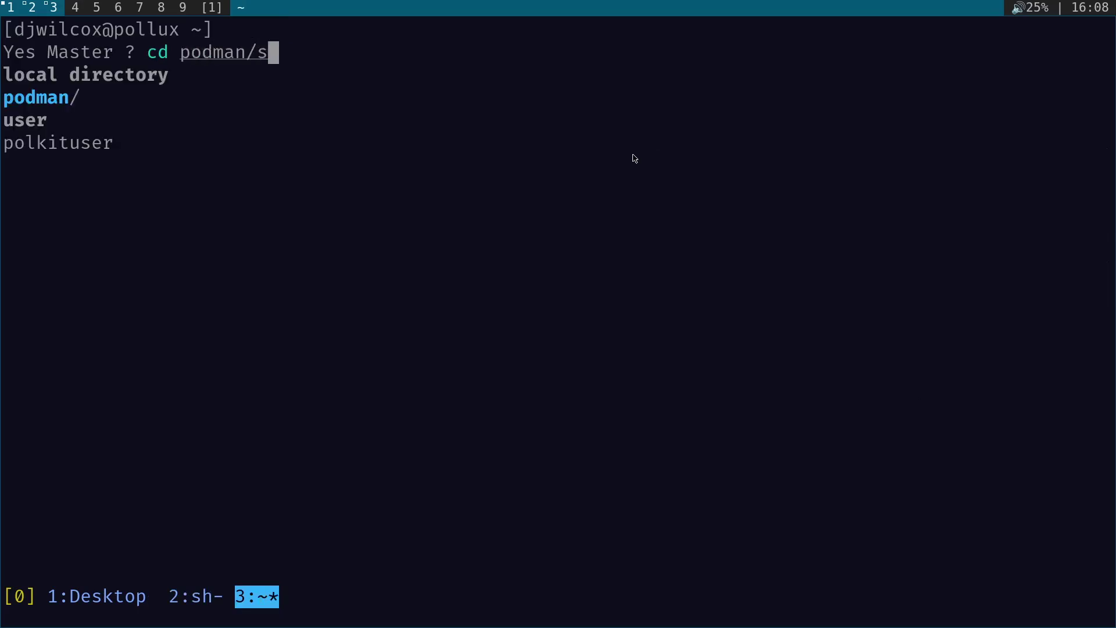
key("Tab")
key("Return")
key("ctrl+l")
type("l")
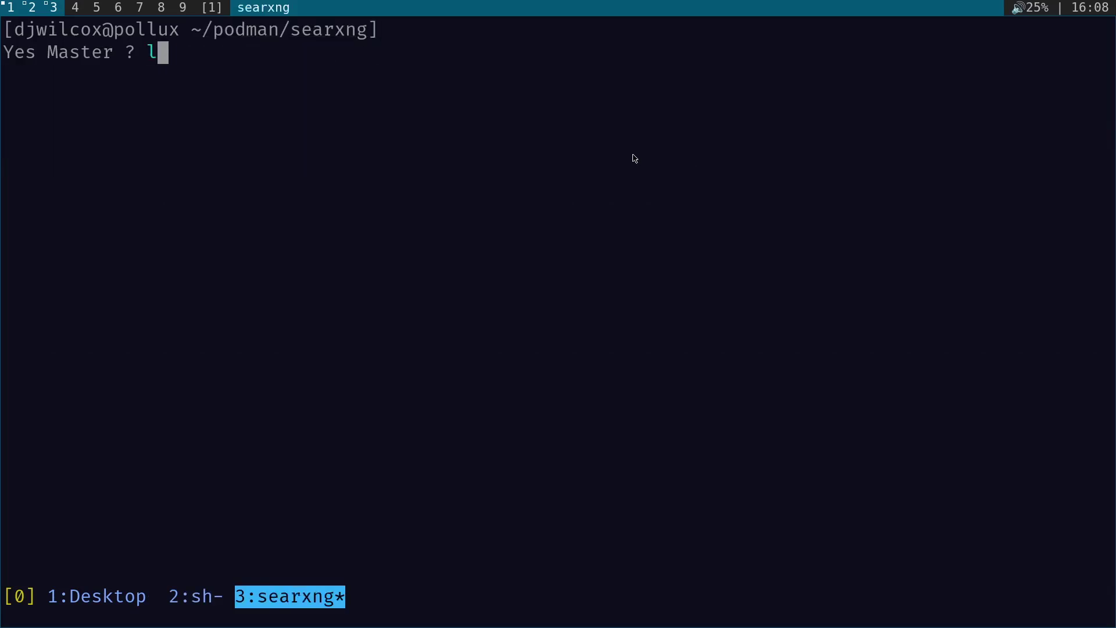
type("s -l")
key("Return")
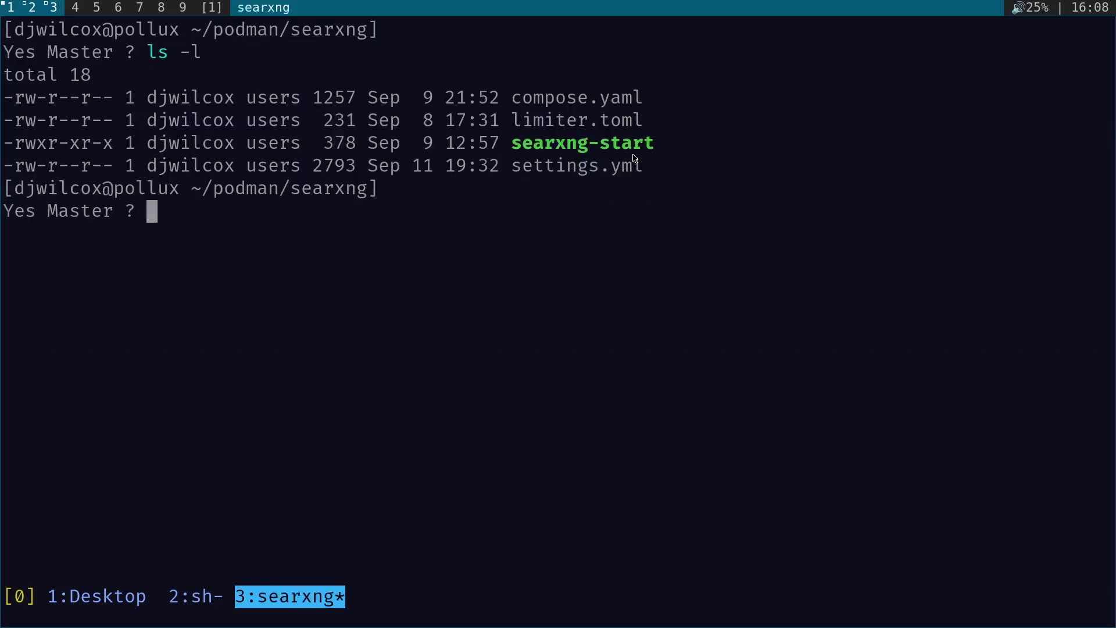
Step: Launch the SearXNG containers with ./searxng-start
type("./sea")
key("Tab")
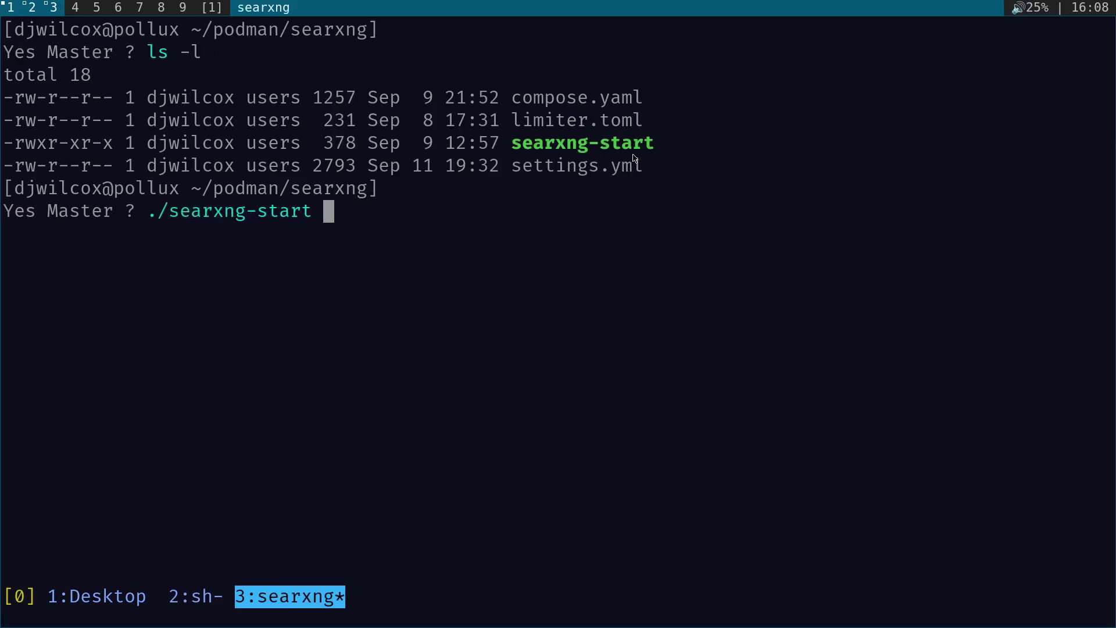
key("Return")
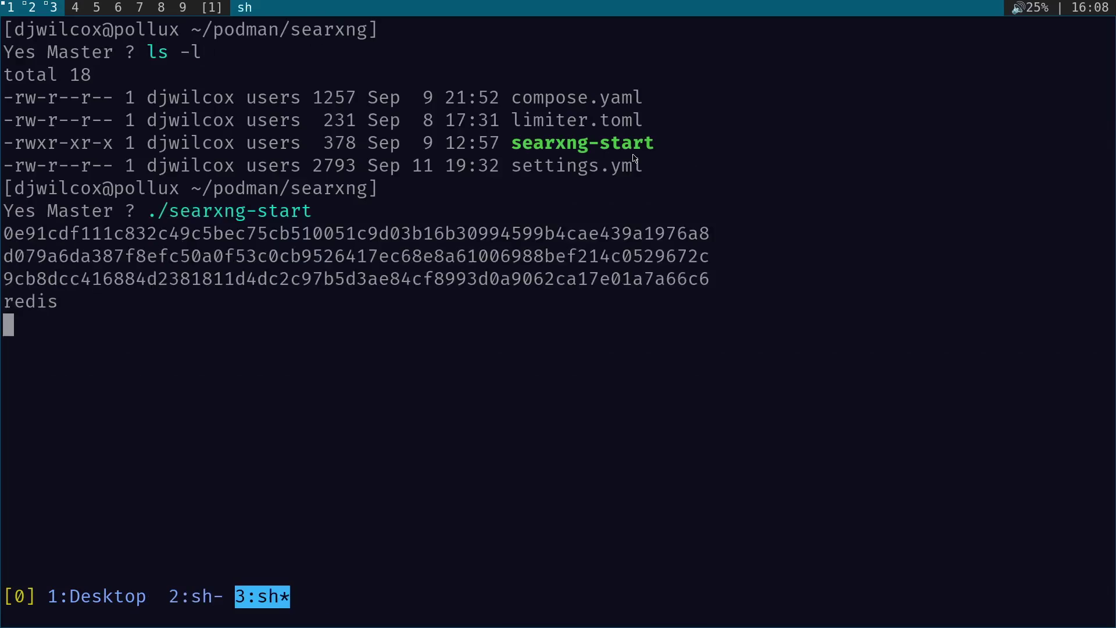
Step: Search Firefox for 'open-webui' using the local SearXNG engine
key("super+w")
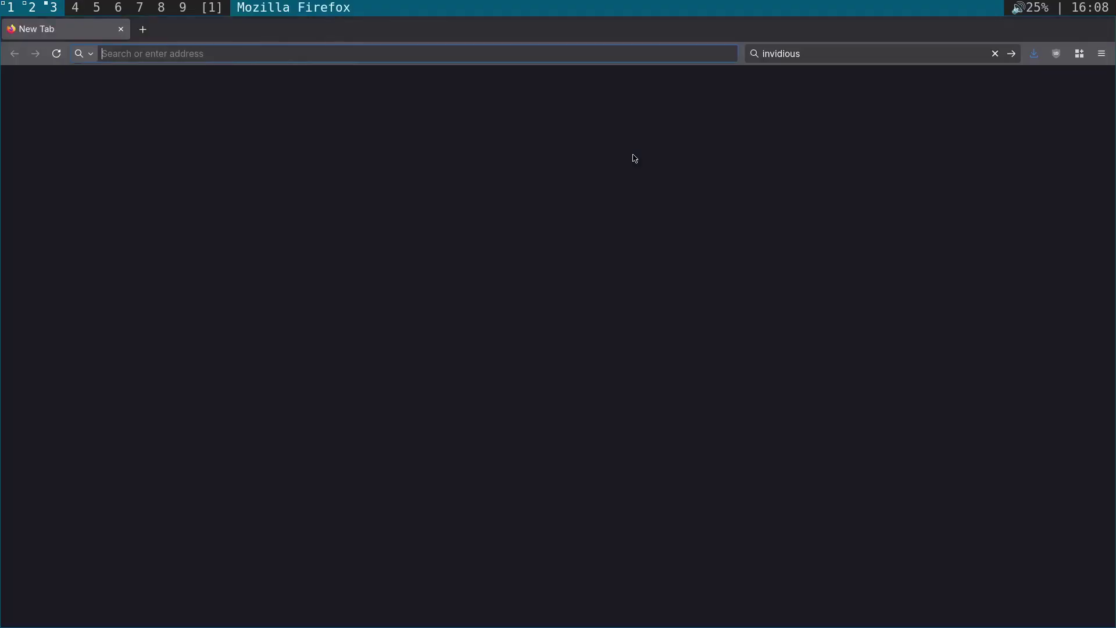
key("ctrl+k")
type("open")
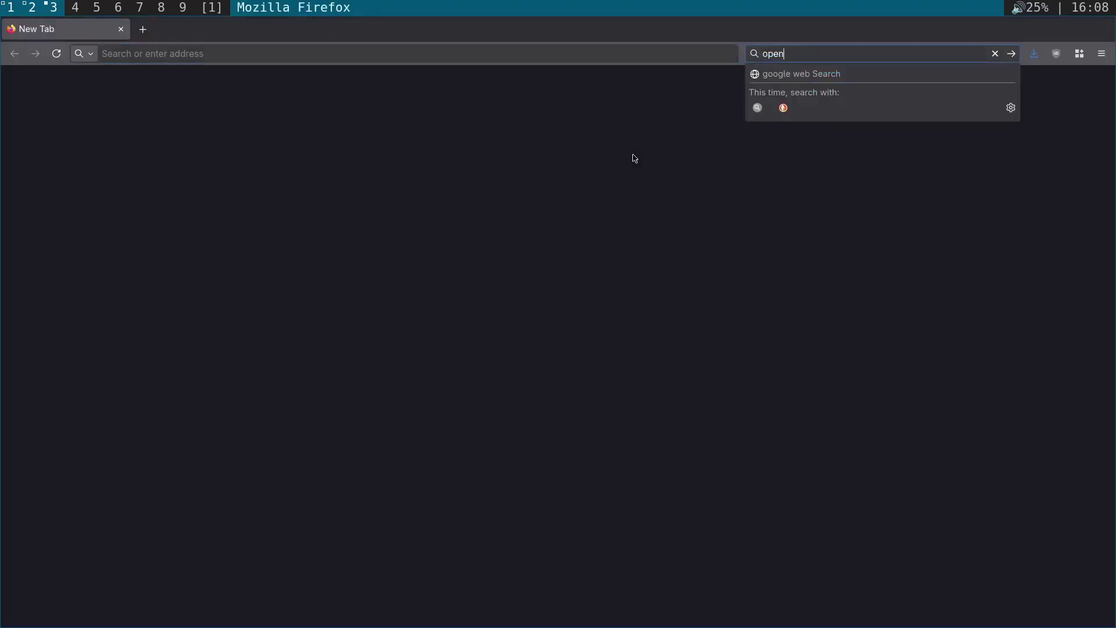
type("-webui")
key("Down")
key("Return")
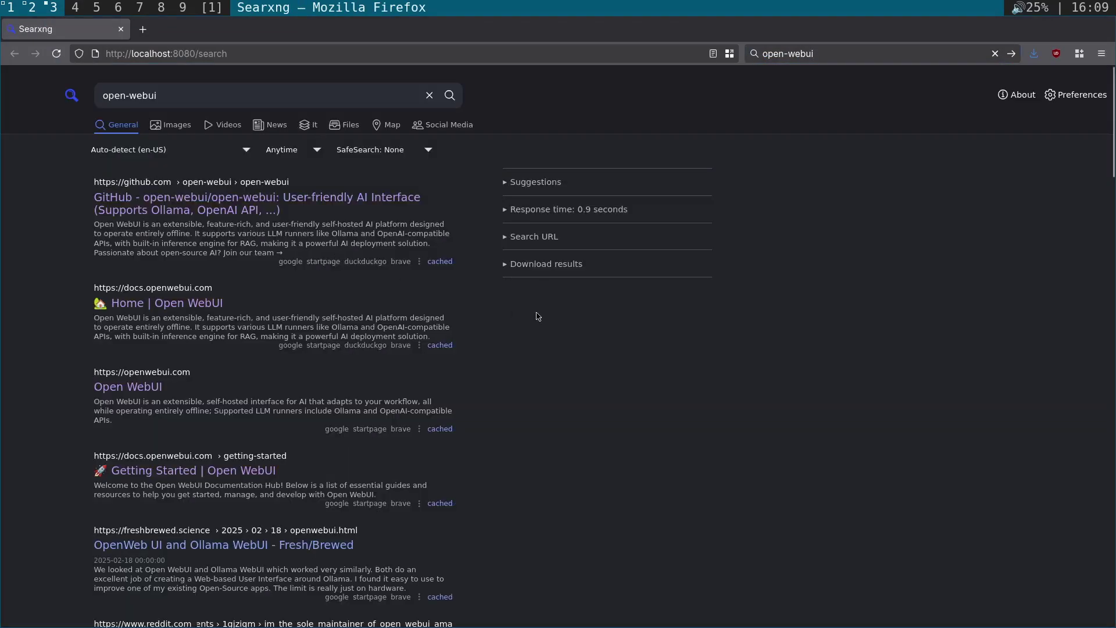
Step: Change into the ../open-webui folder and list its contents with ls -l
key("alt+Tab")
type("cd ../")
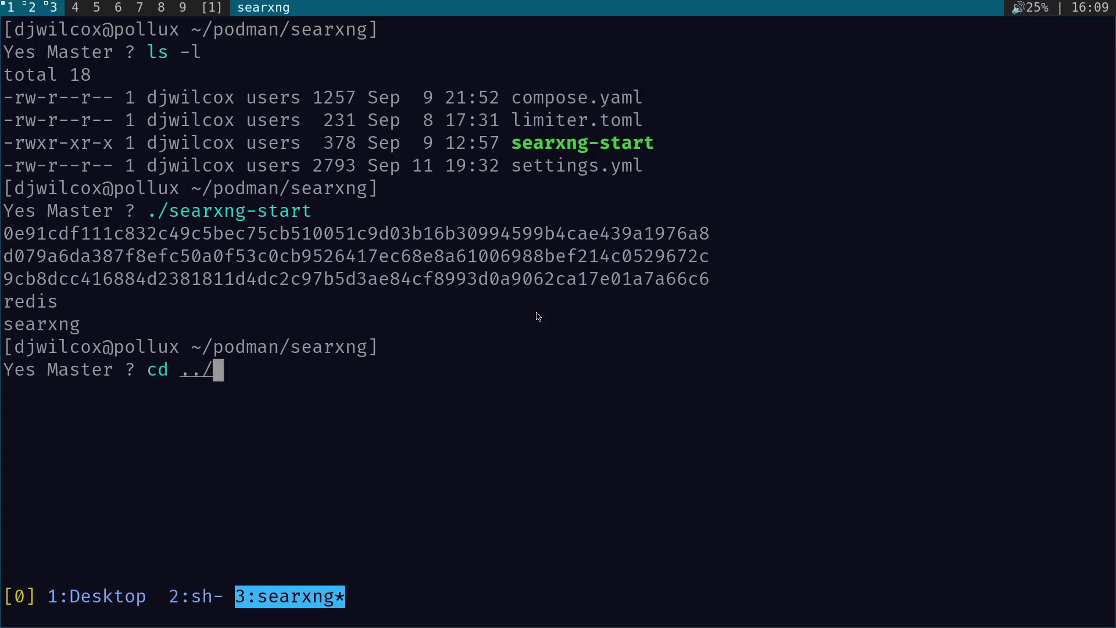
type("op")
key("Tab")
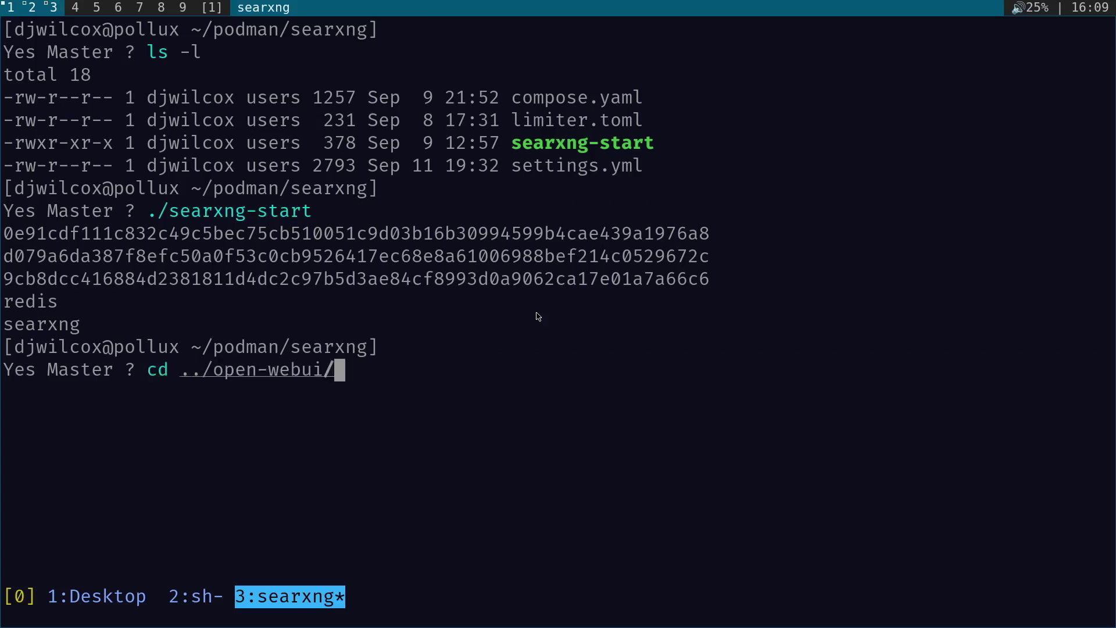
key("Return")
key("ctrl+l")
type("ls -l")
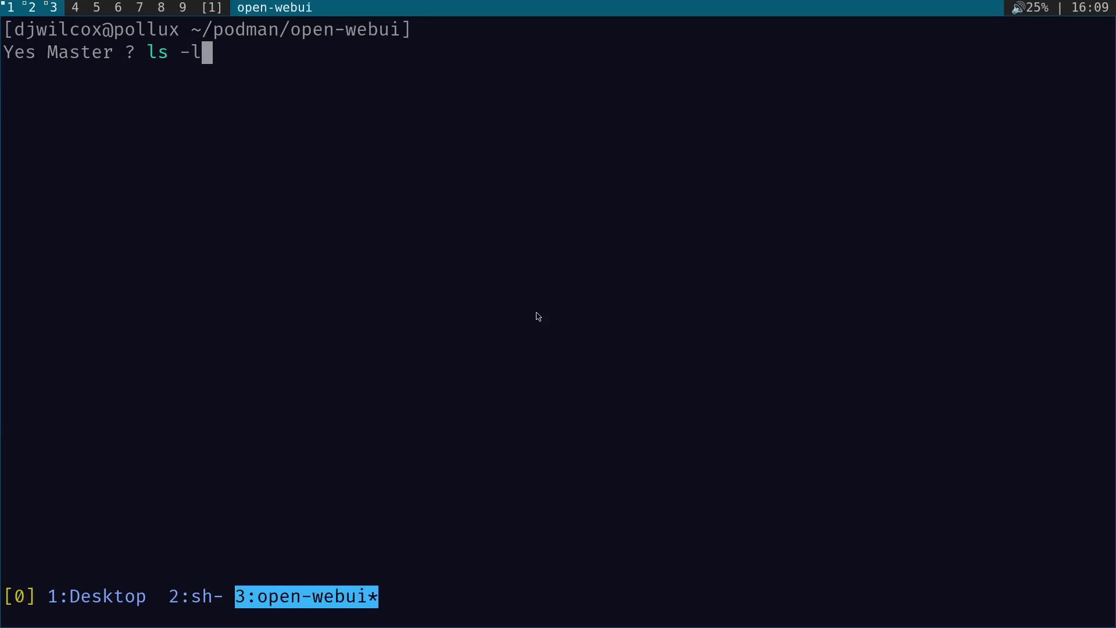
key("Return")
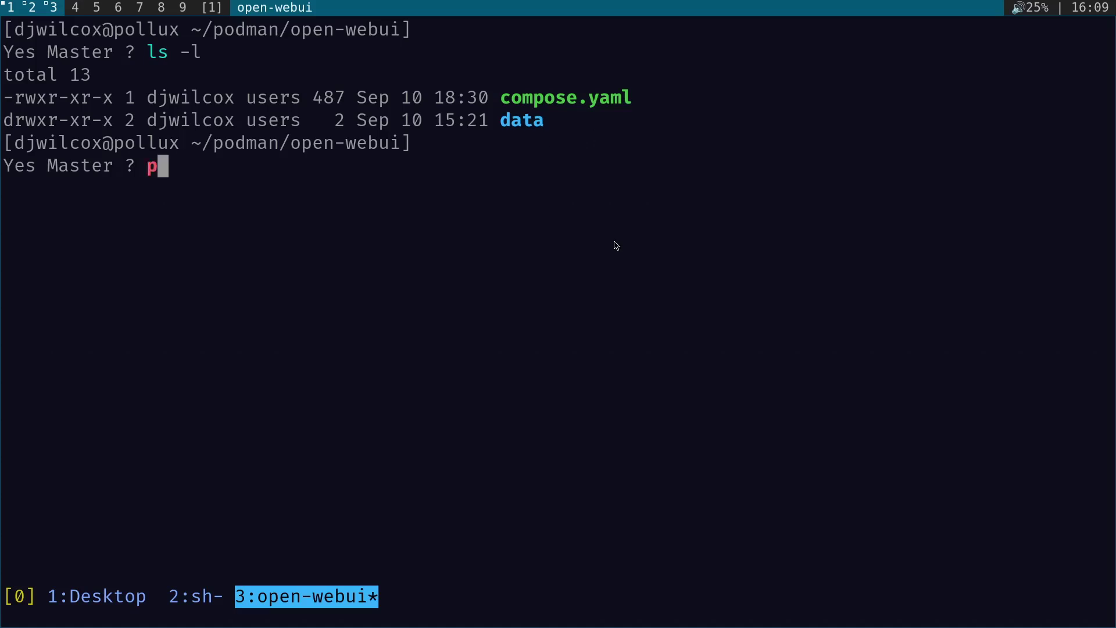
Step: Start the Open WebUI container in the background with podman-compose up -d
type("podman-co")
key("Tab")
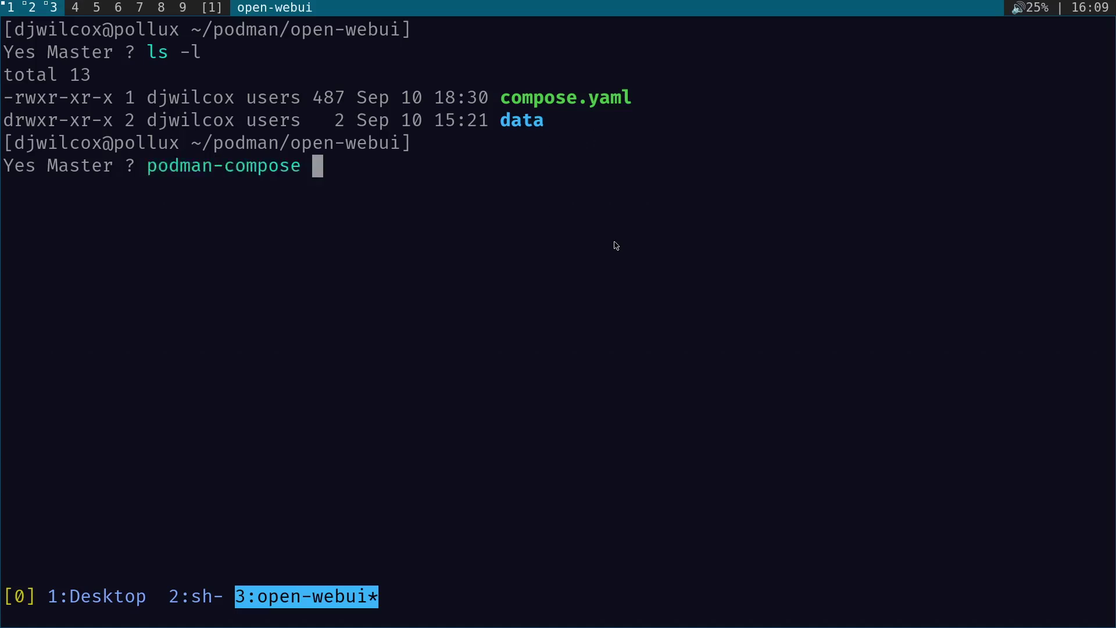
type("up -d")
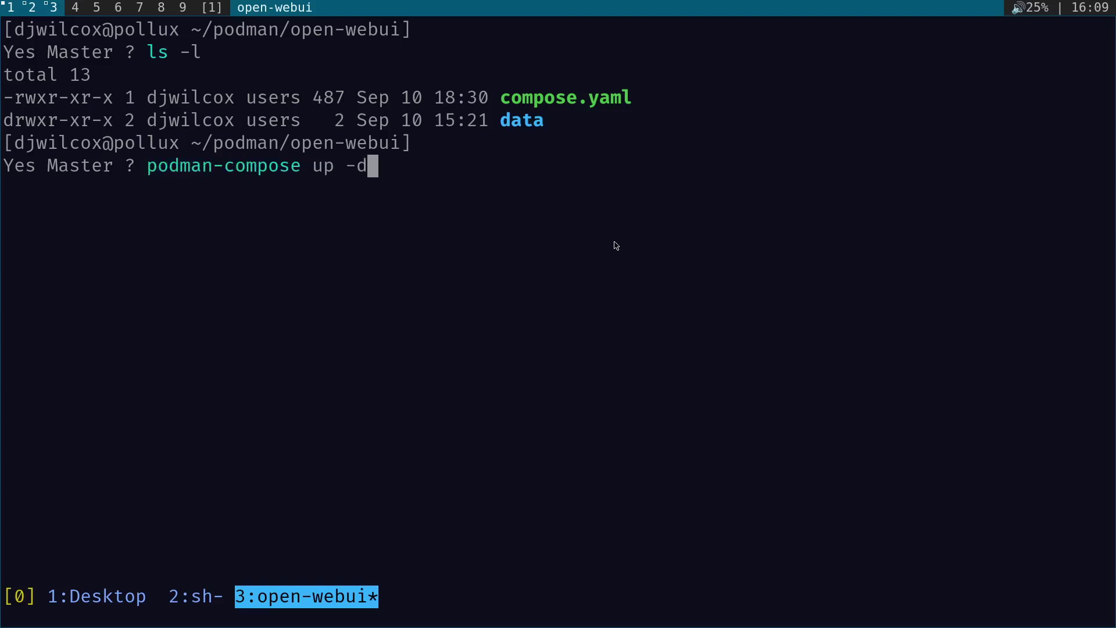
key("Return")
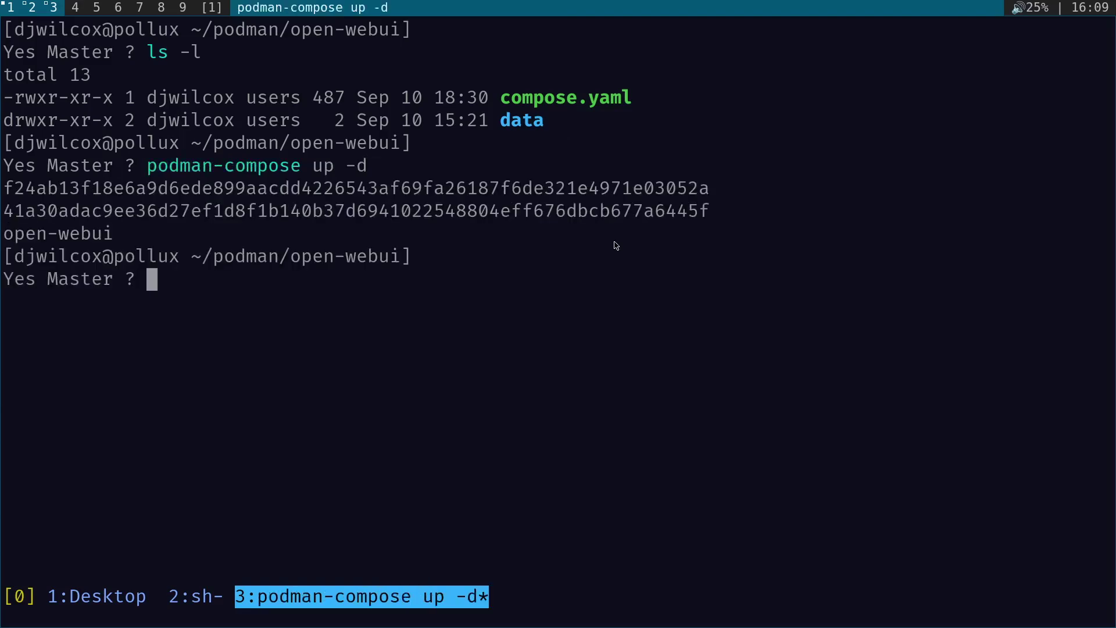
Step: Load 127.0.0.1:3000 in a new Firefox tab, retrying and reloading until Open WebUI appears
key("alt+Tab")
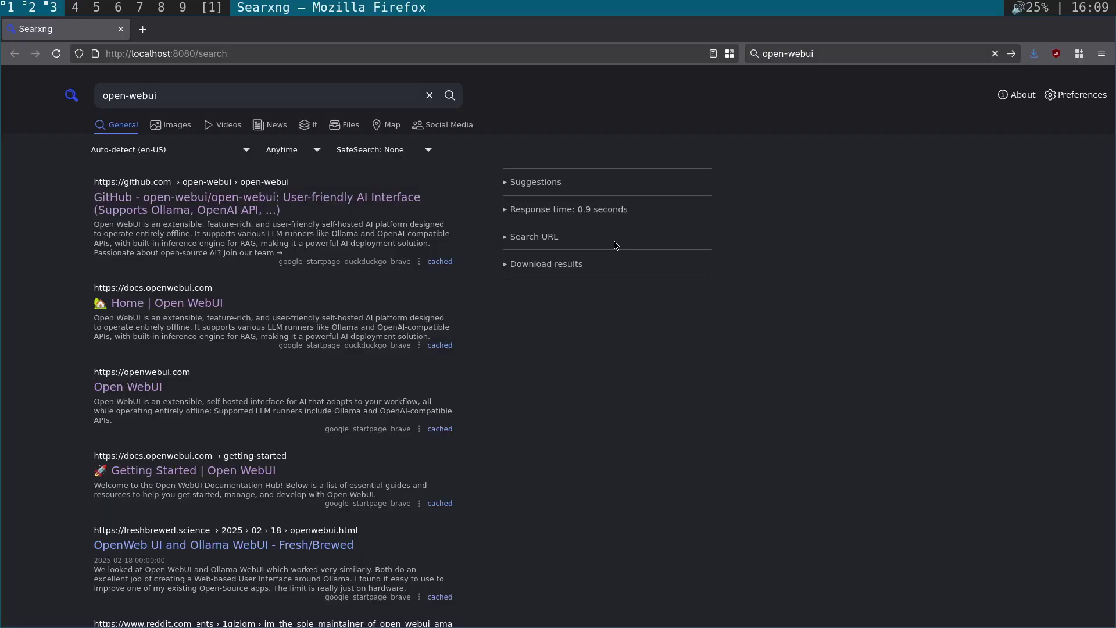
key("ctrl+t")
type("127.")
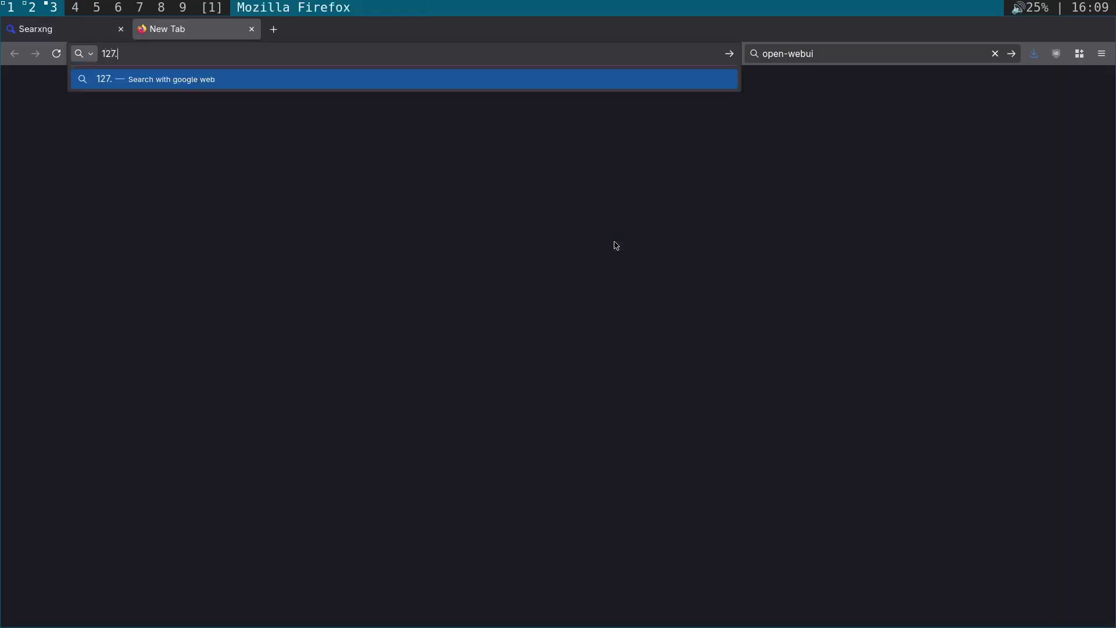
type("0.0.1:")
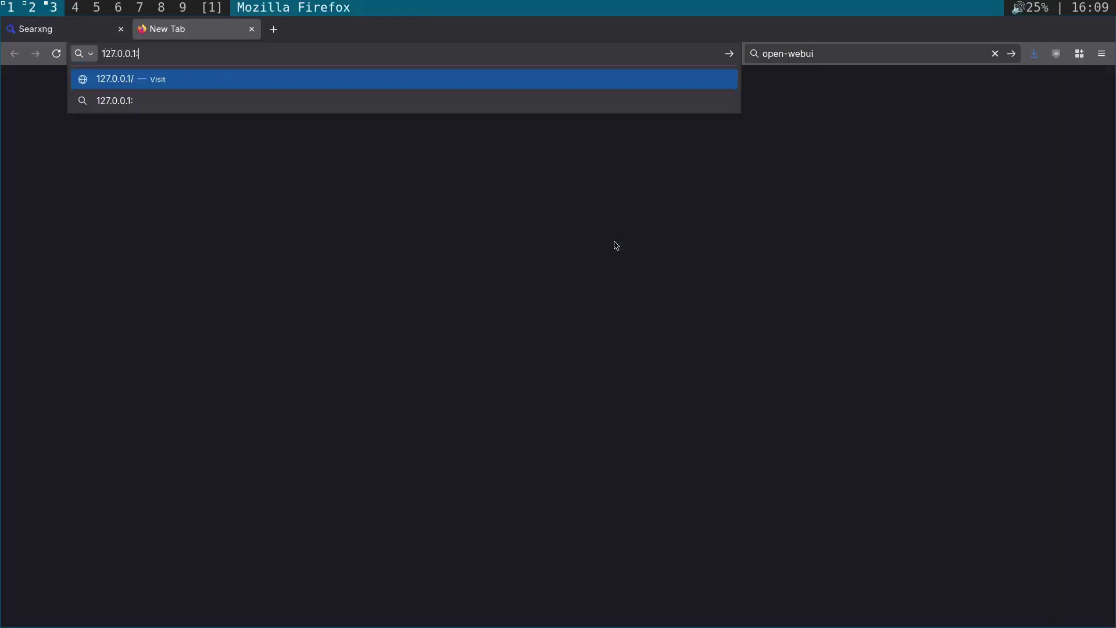
type("3000")
key("Return")
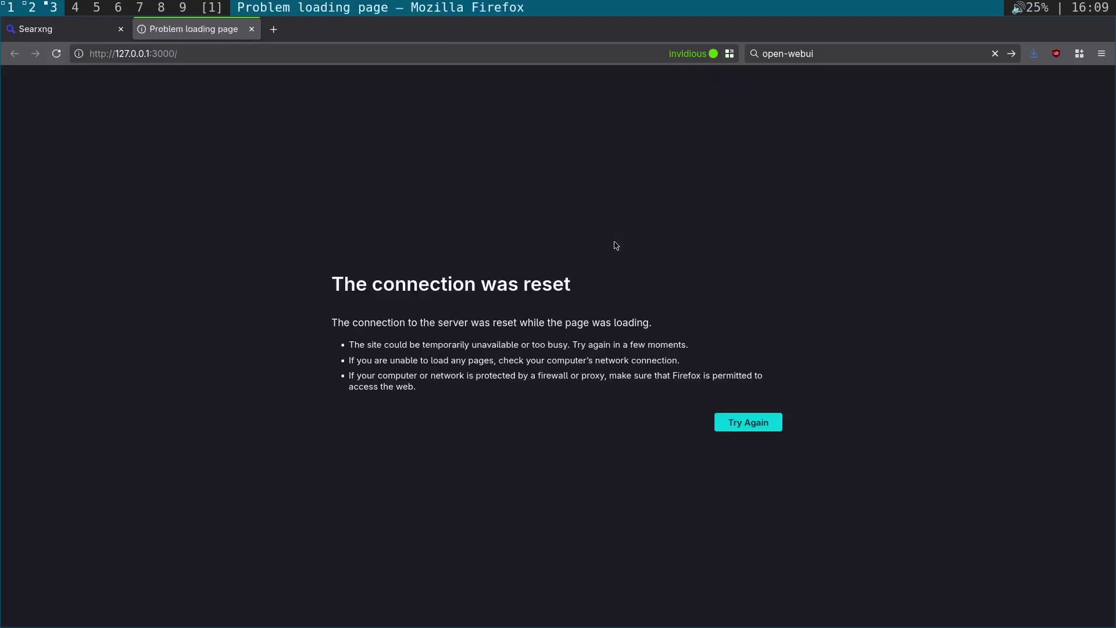
left_click(747, 424)
key("F5")
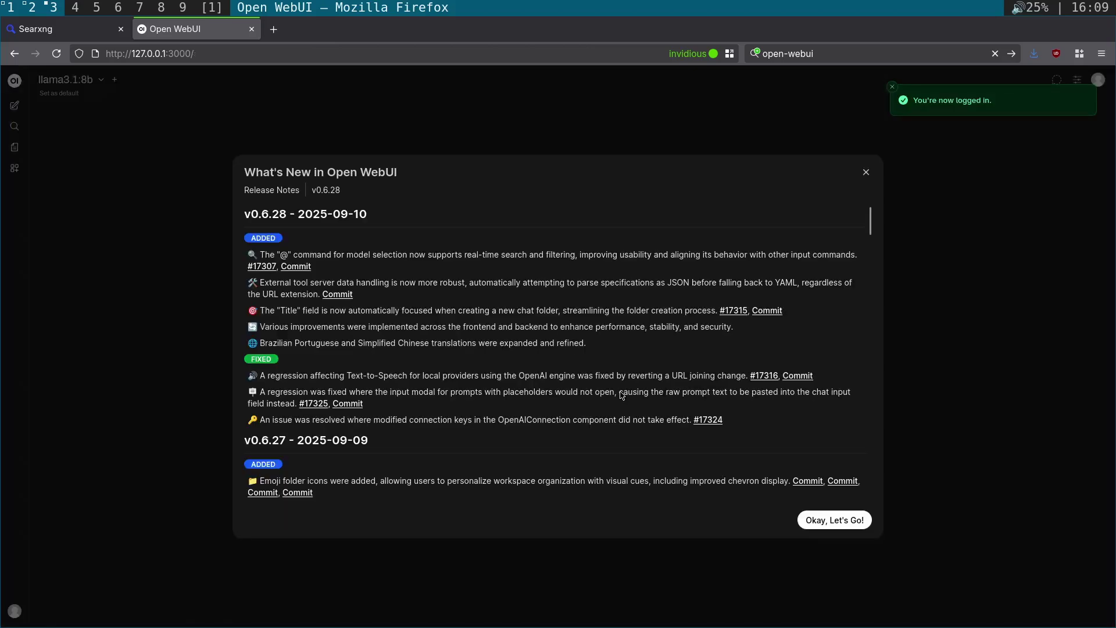
Step: Dismiss the release notes, check the model list keeping llama3.1:8b, and open user Settings
left_click(844, 524)
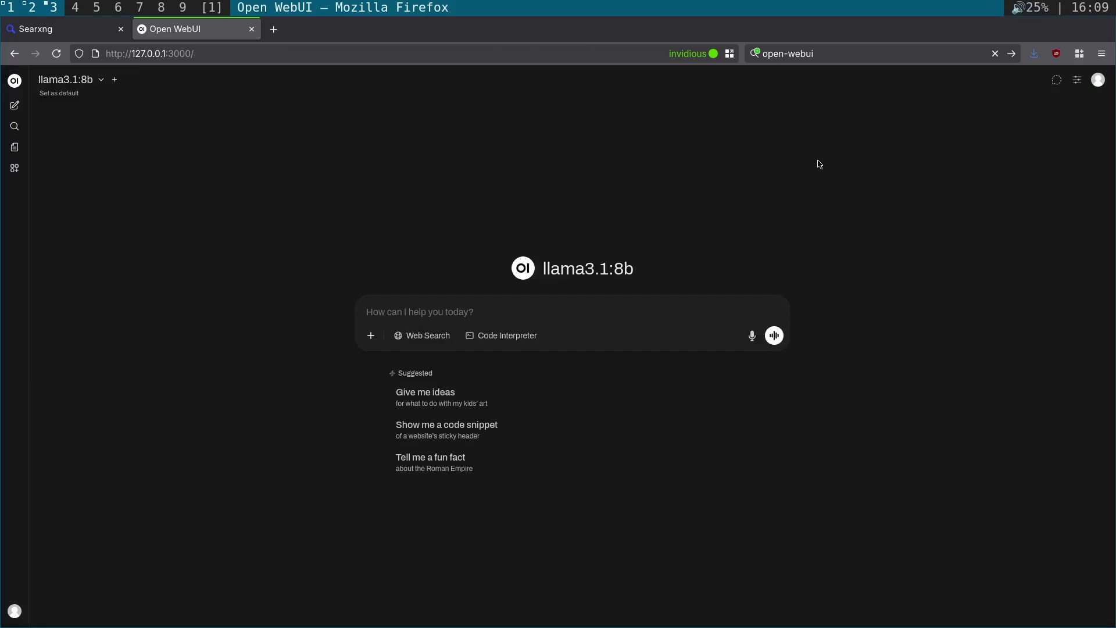
left_click(86, 80)
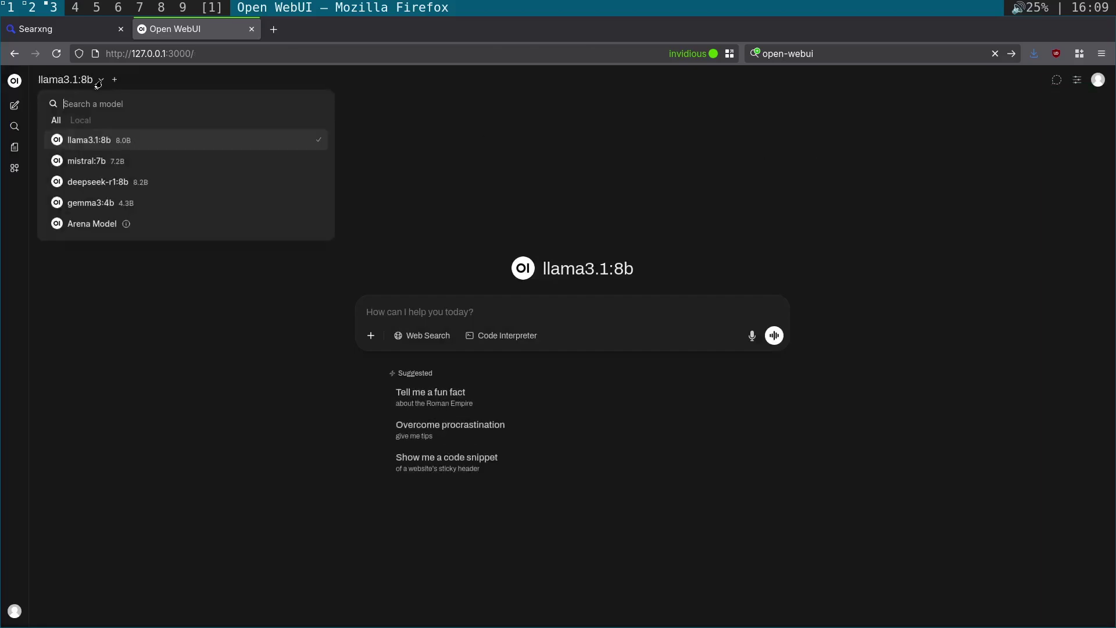
left_click(144, 286)
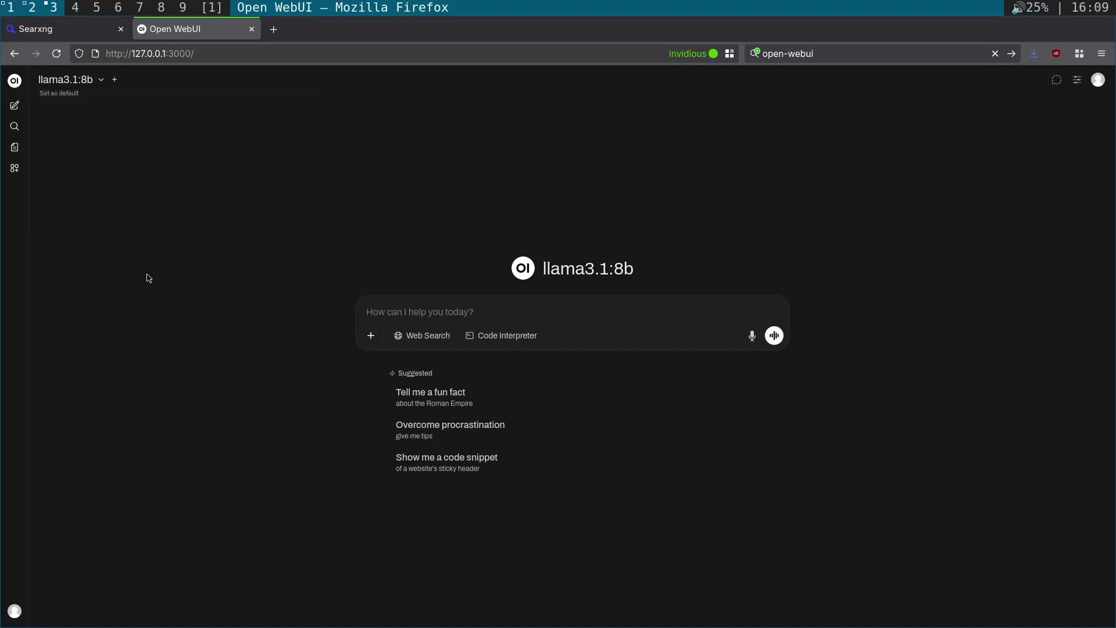
left_click(14, 612)
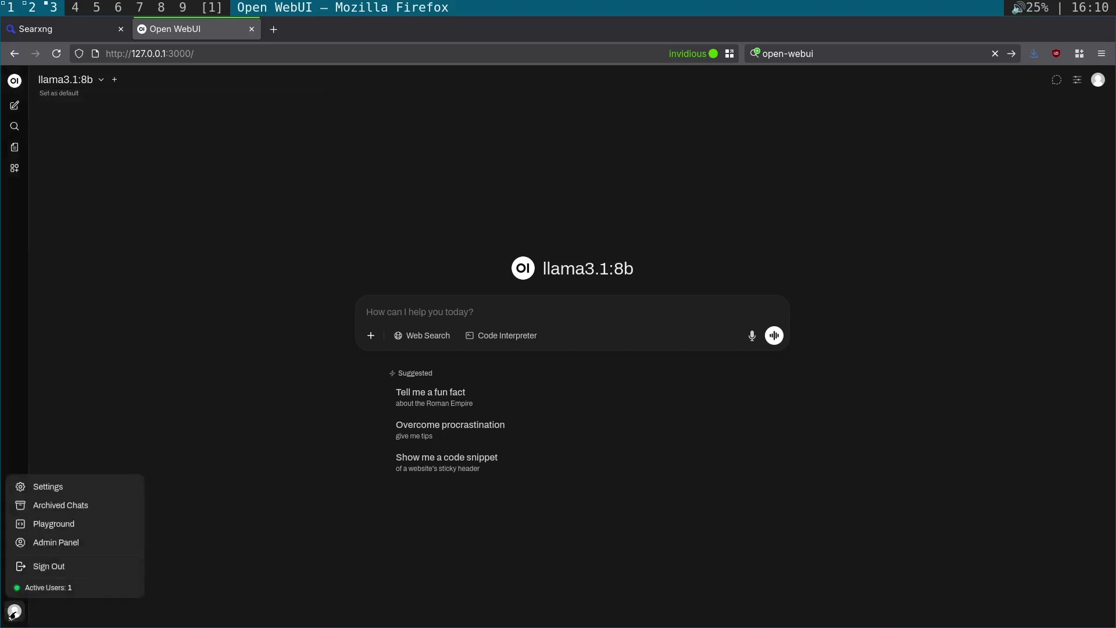
left_click(95, 492)
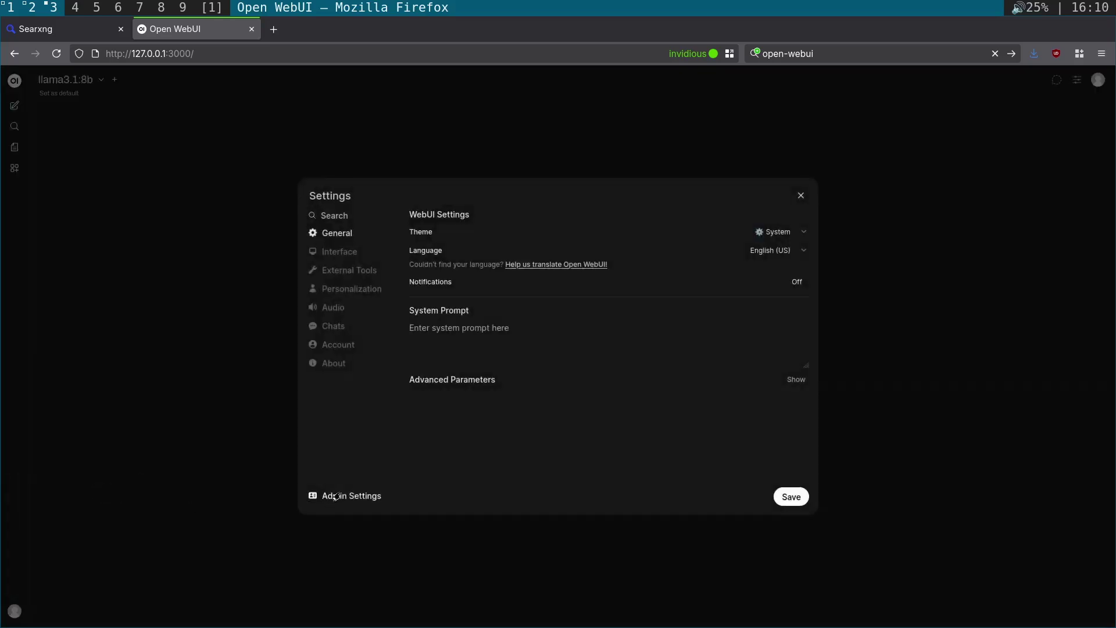
Step: Go through Admin Settings and Connections to the Web Search page showing the searxng query URL
left_click(372, 498)
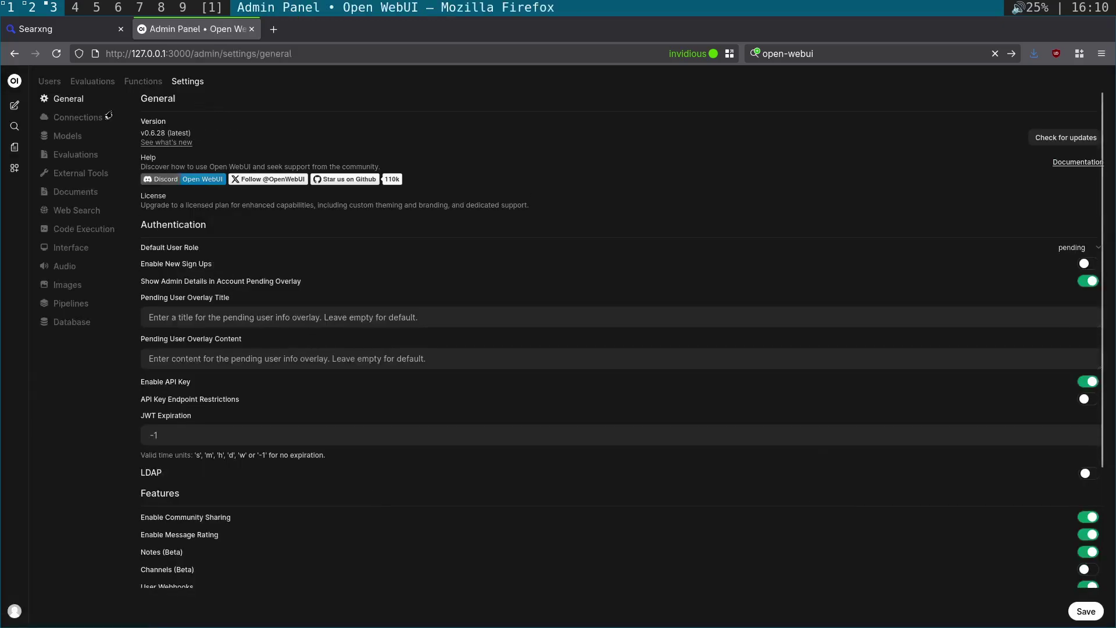
left_click(98, 126)
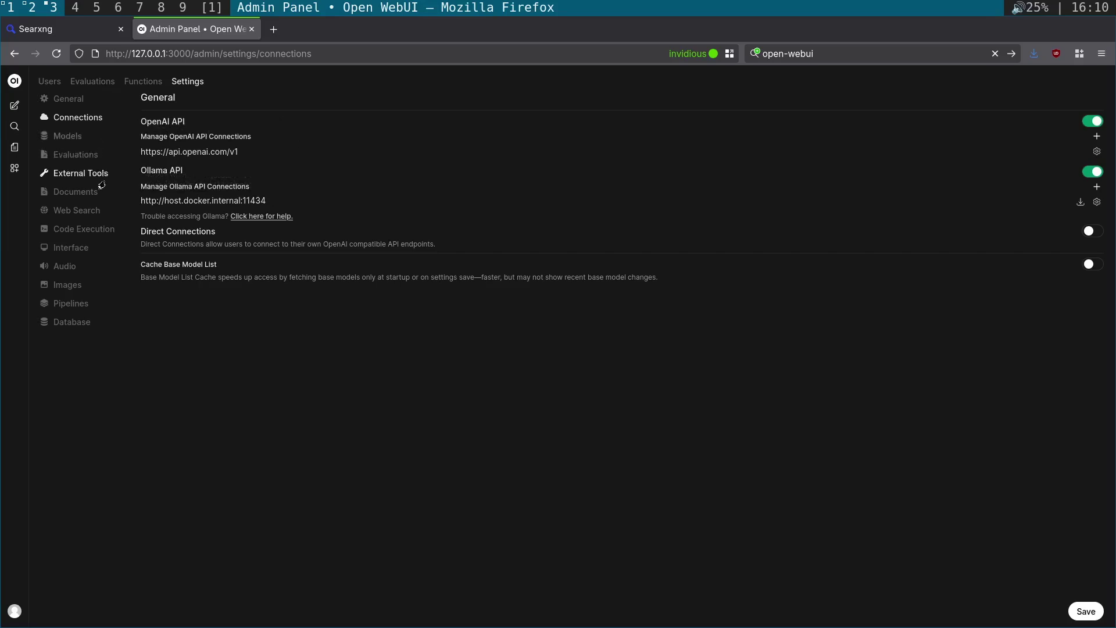
left_click(84, 216)
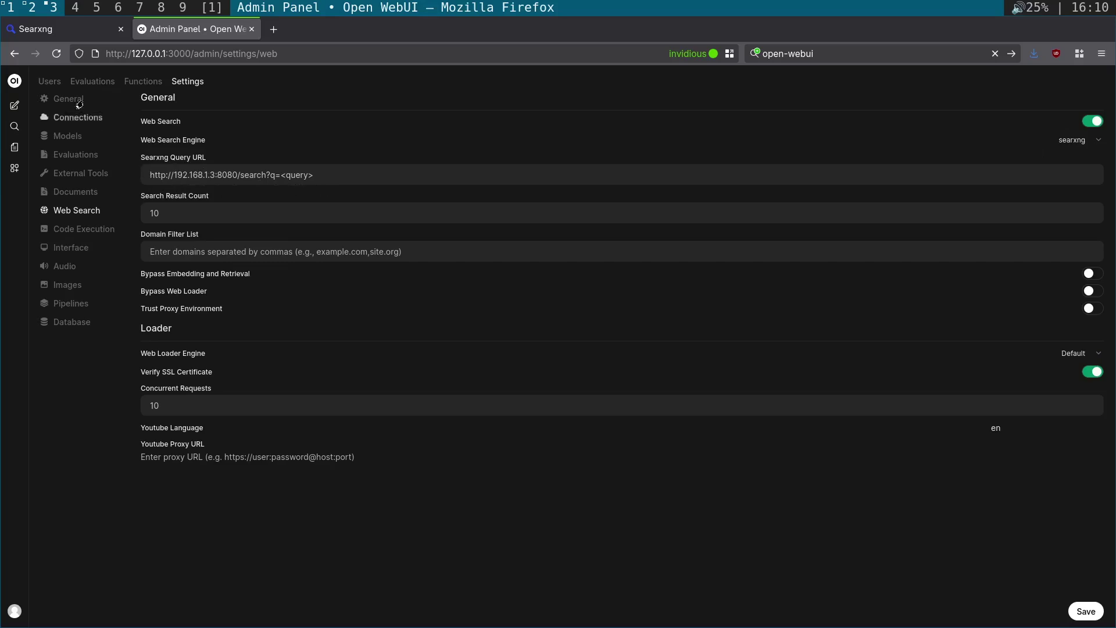
Step: Enable Web Search in a new chat and ask 'when are newcastle united playing barcelona'
left_click(14, 82)
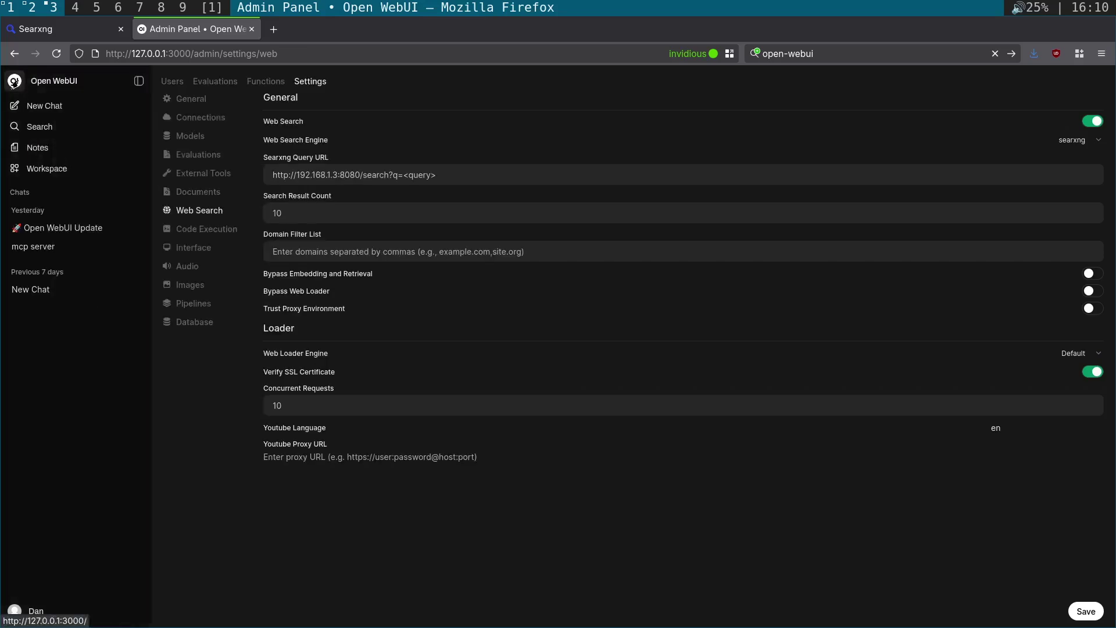
left_click(16, 86)
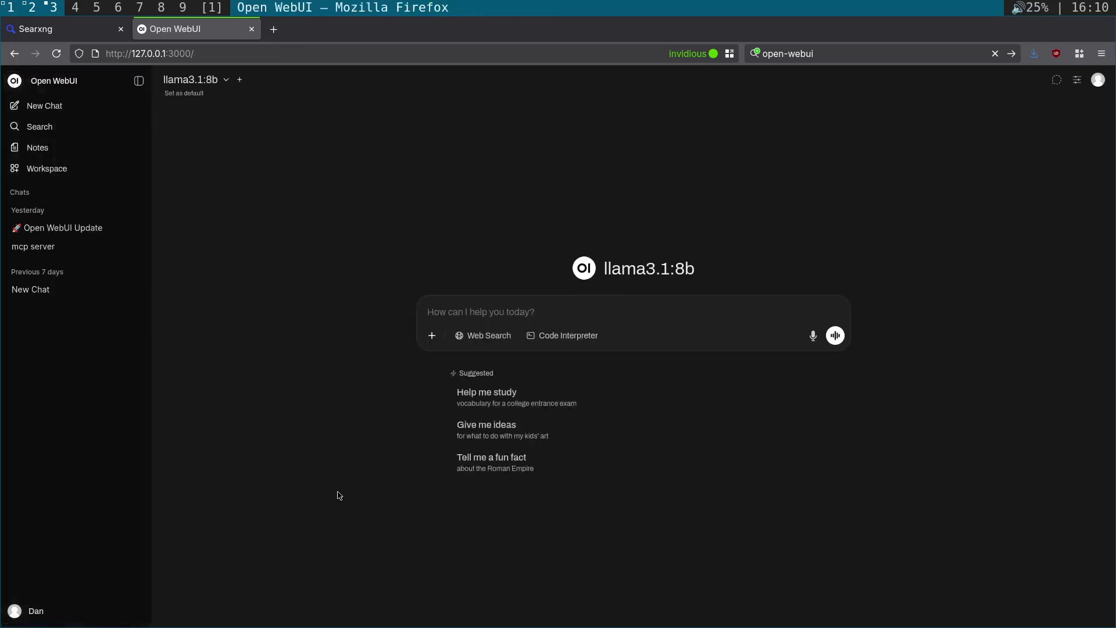
left_click(486, 341)
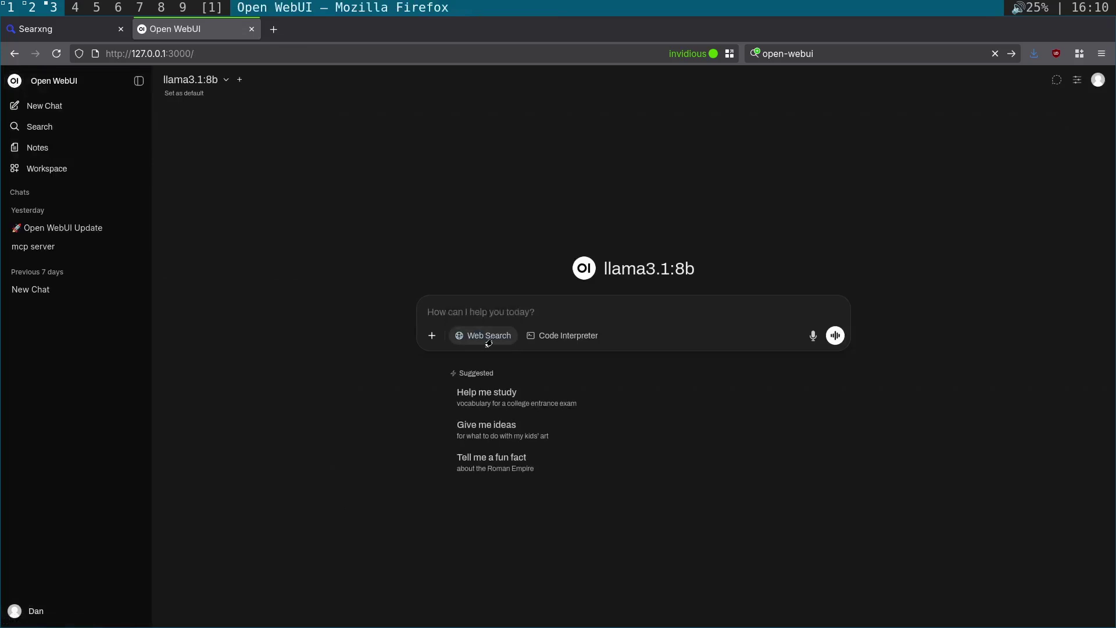
left_click(550, 311)
type("when ar")
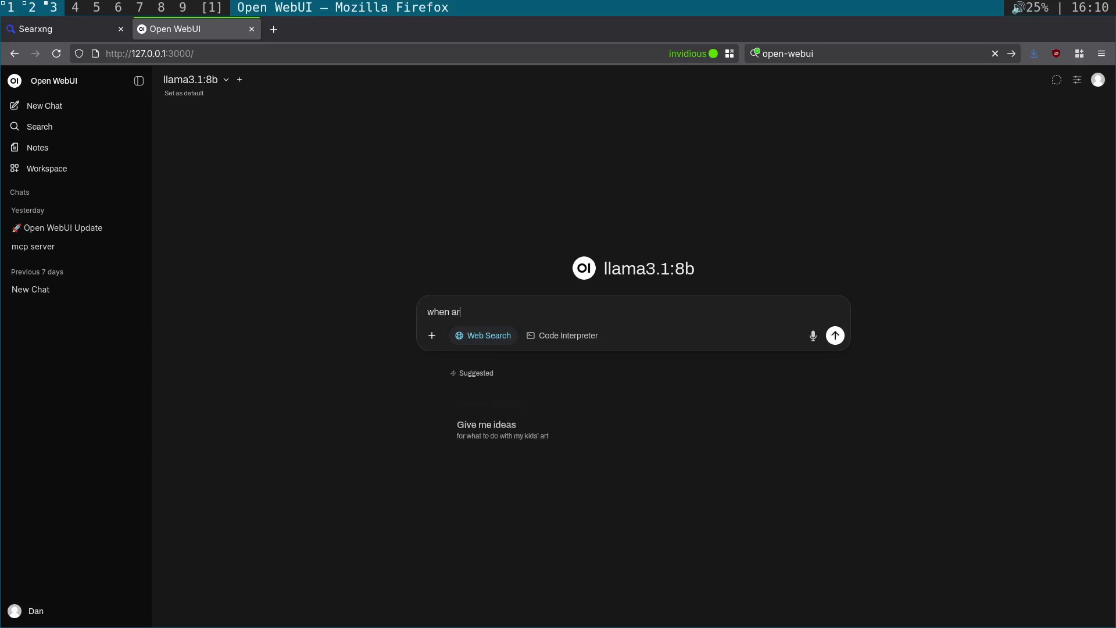
type("e newcastle ")
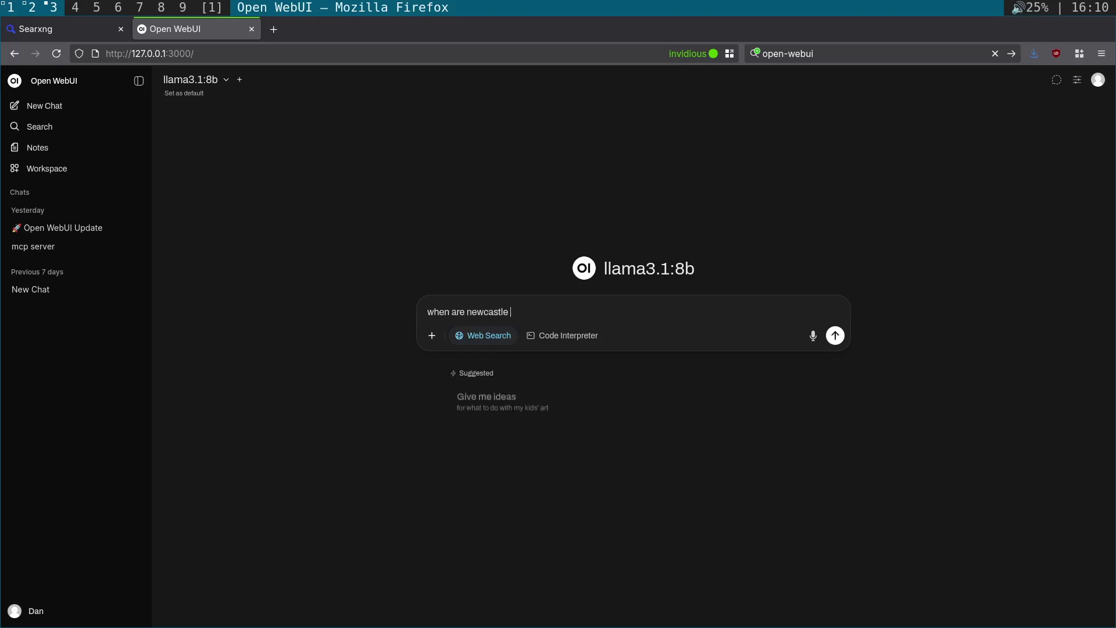
type("united pla")
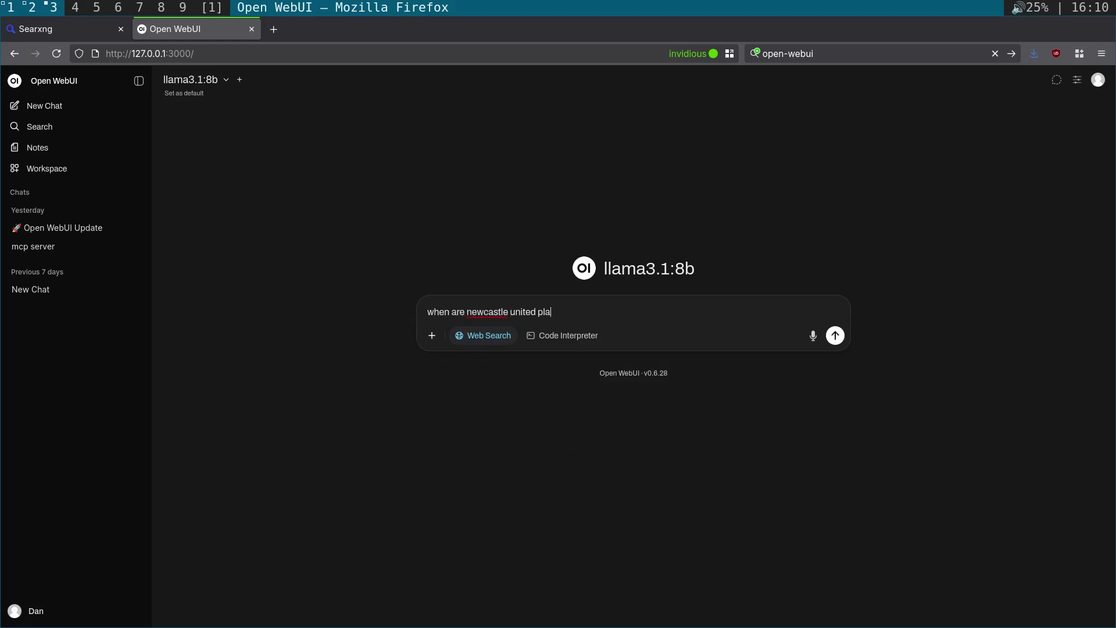
type("ying barcelona")
key("Return")
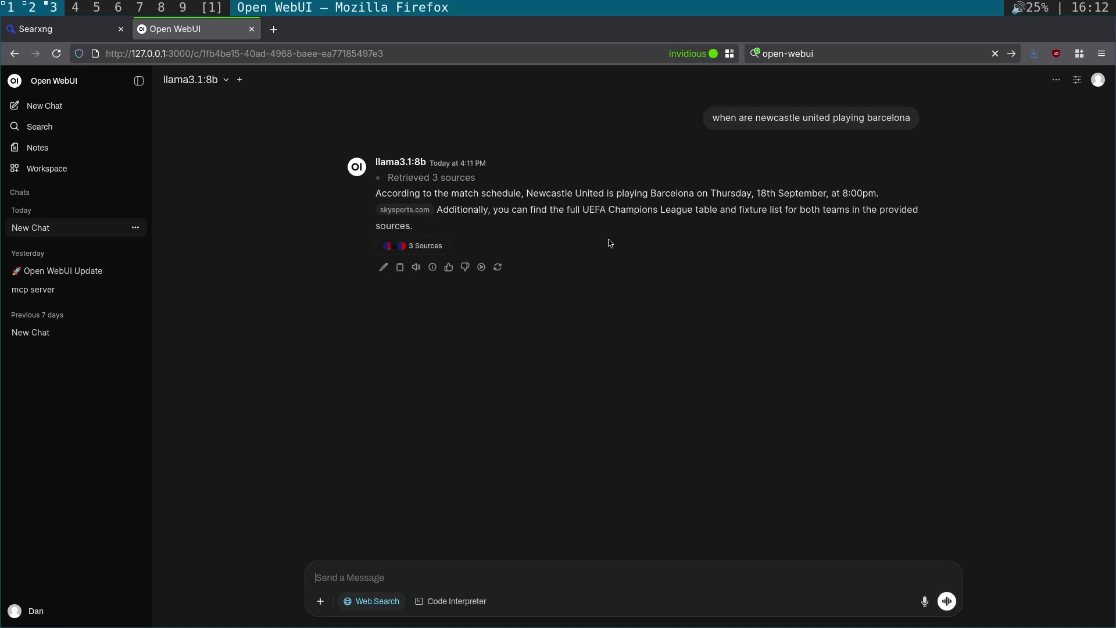
Step: Revisit Admin Settings > Web Search from the account menu, then start a new chat
left_click(8, 613)
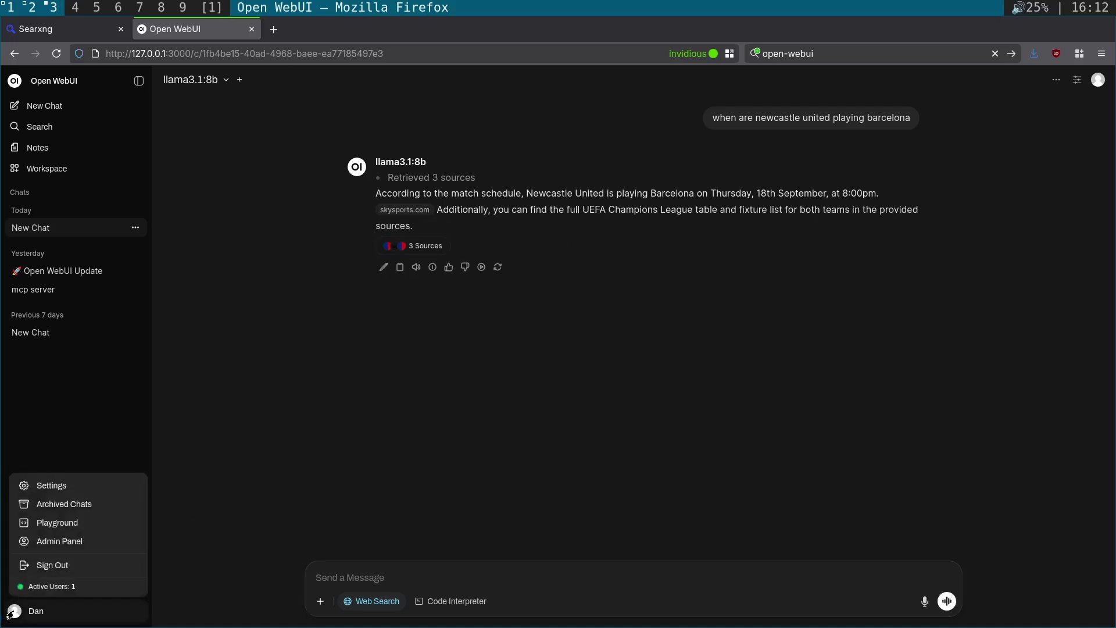
left_click(77, 486)
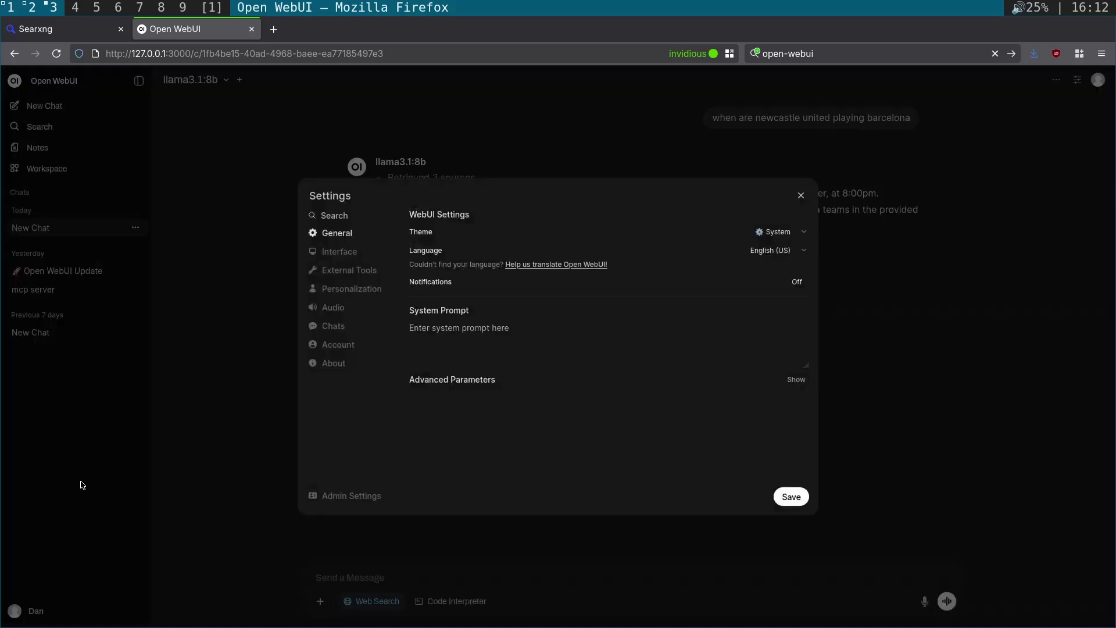
left_click(352, 496)
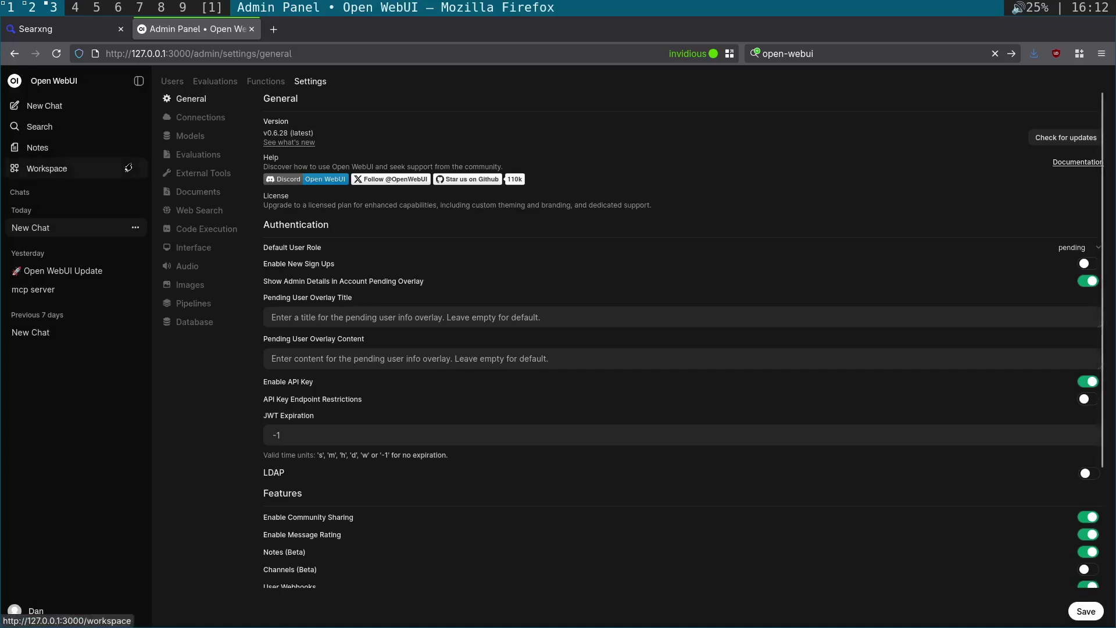
left_click(188, 212)
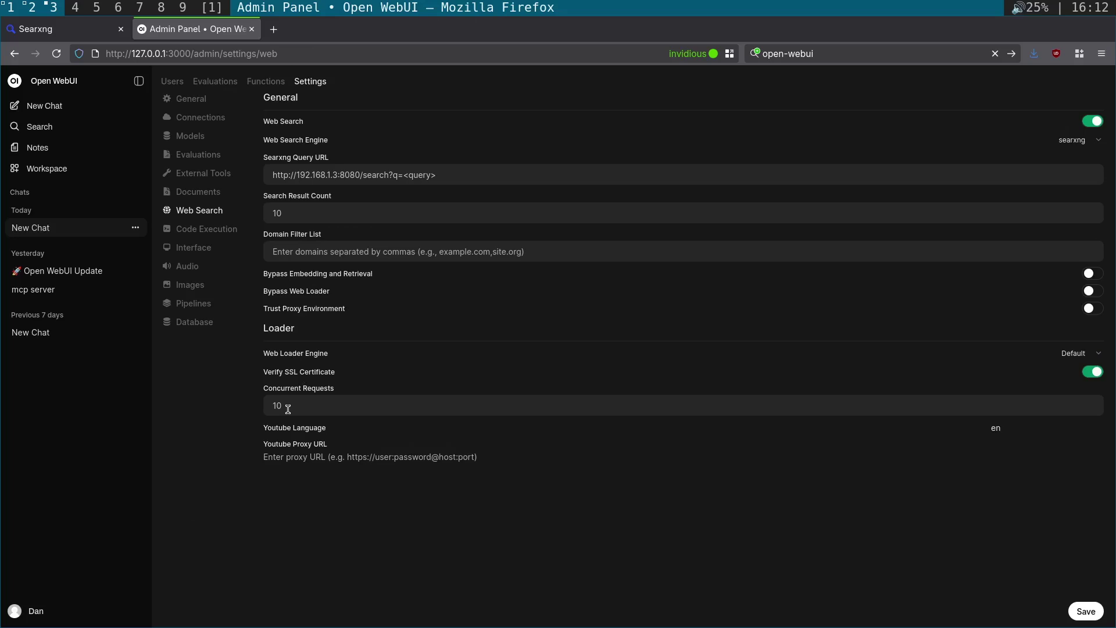
left_click(14, 80)
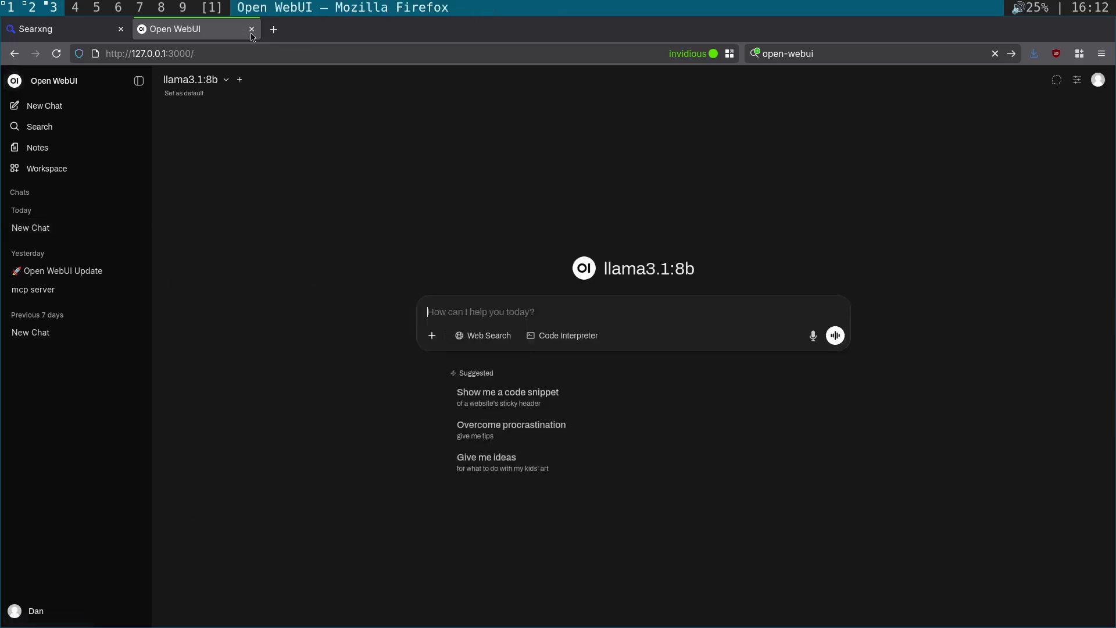
Step: Open a new Firefox tab, then in Emacs get two open buffers out of the way
left_click(273, 29)
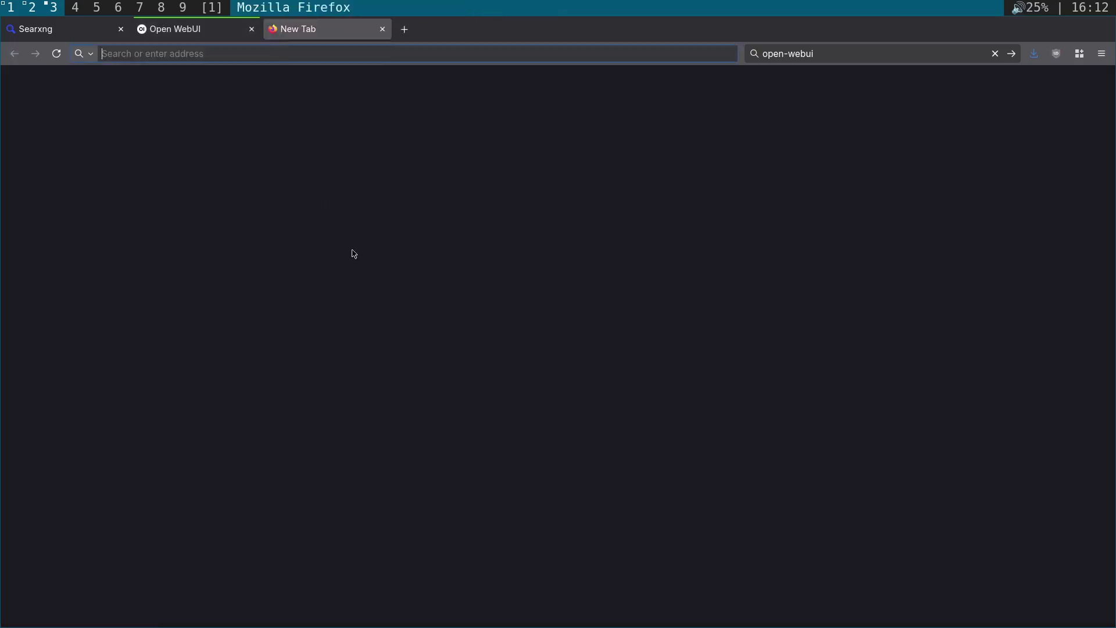
key("alt+Tab")
key("ctrl+x")
key("k")
key("Return")
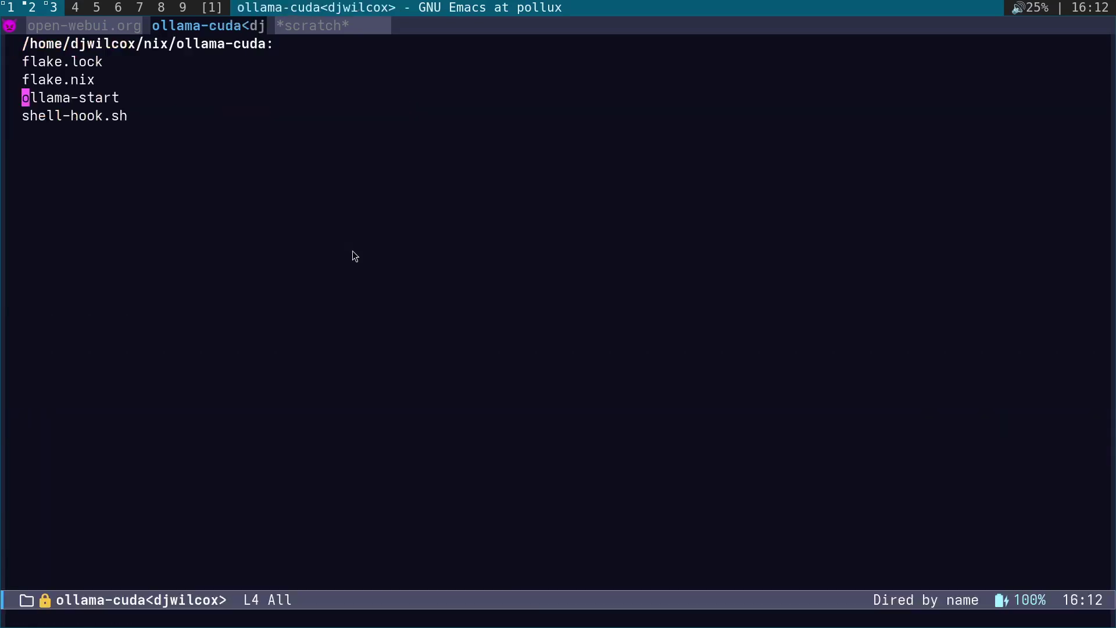
key("ctrl+x")
key("k")
key("Return")
Step: Jump to the cerberus bookmark directory and open its firefox folder
key("ctrl+x")
type("rbce")
key("Return")
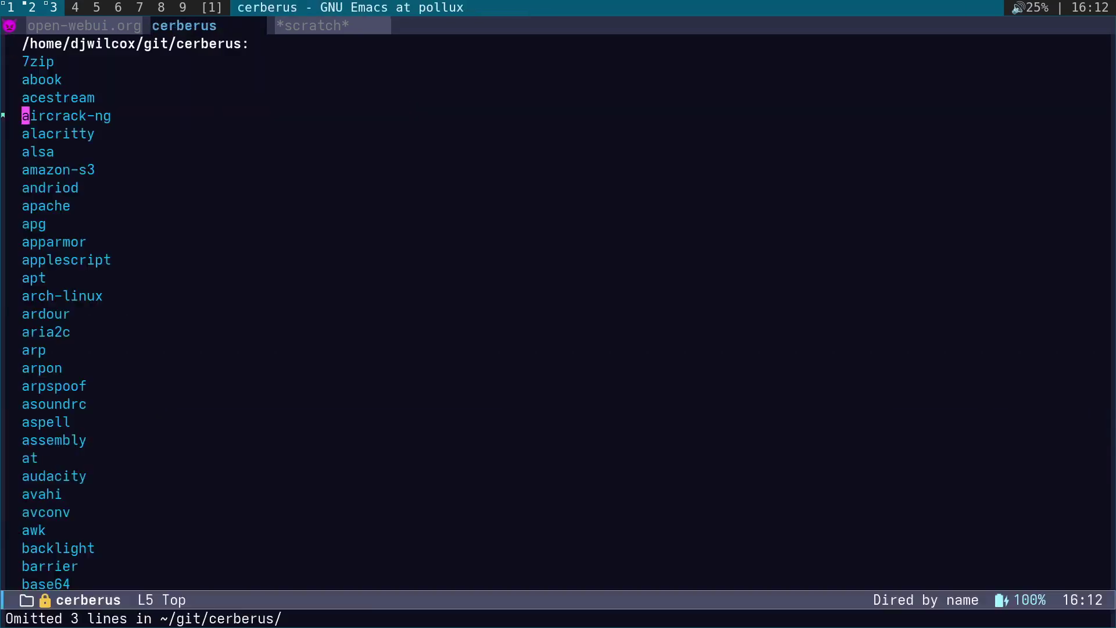
key("ctrl+s")
type("fireo")
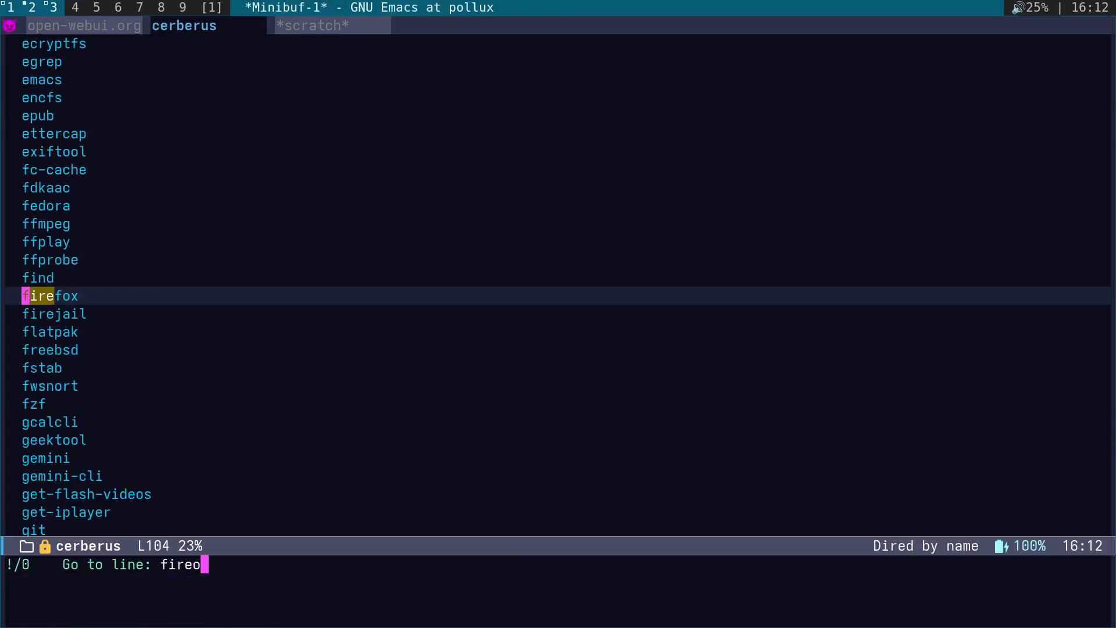
key("BackSpace")
key("Return")
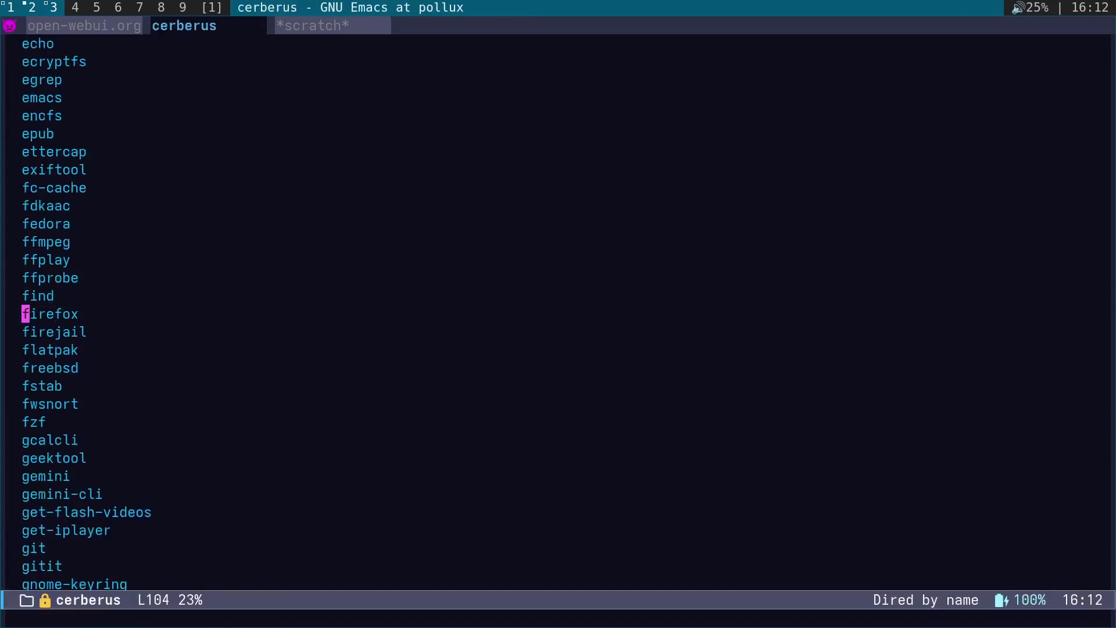
key("Return")
key("Return")
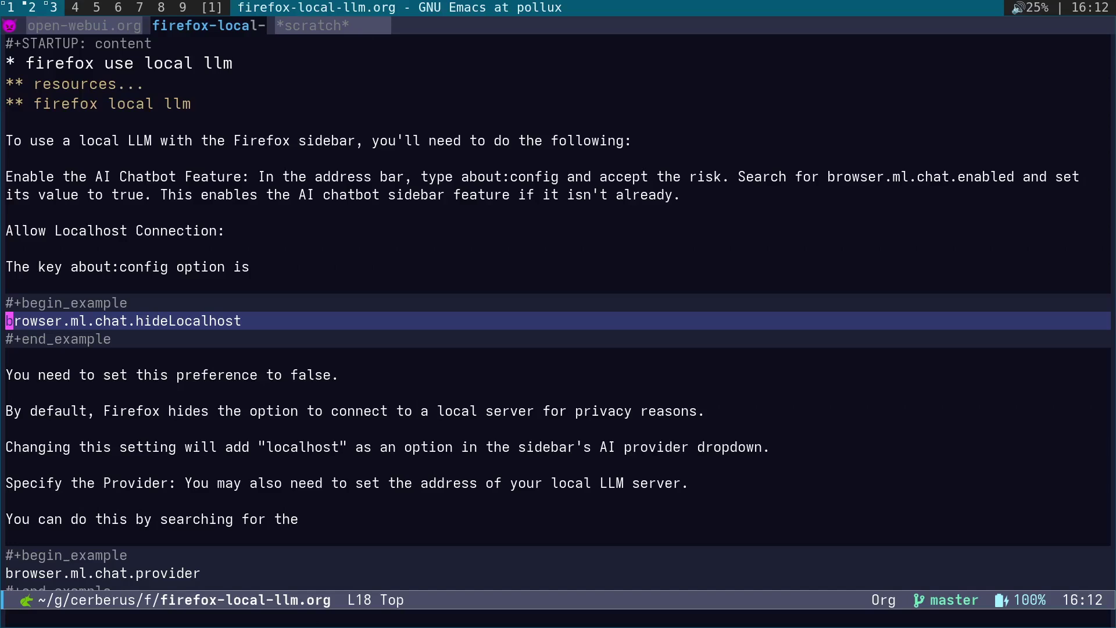
Step: Select the browser.ml.chat.hideLocalhost line in the org notes with Evil visual mode
key("Up")
key("Up")
key("Up")
key("Up")
key("Up")
key("Up")
key("Up")
key("Up")
key("Up")
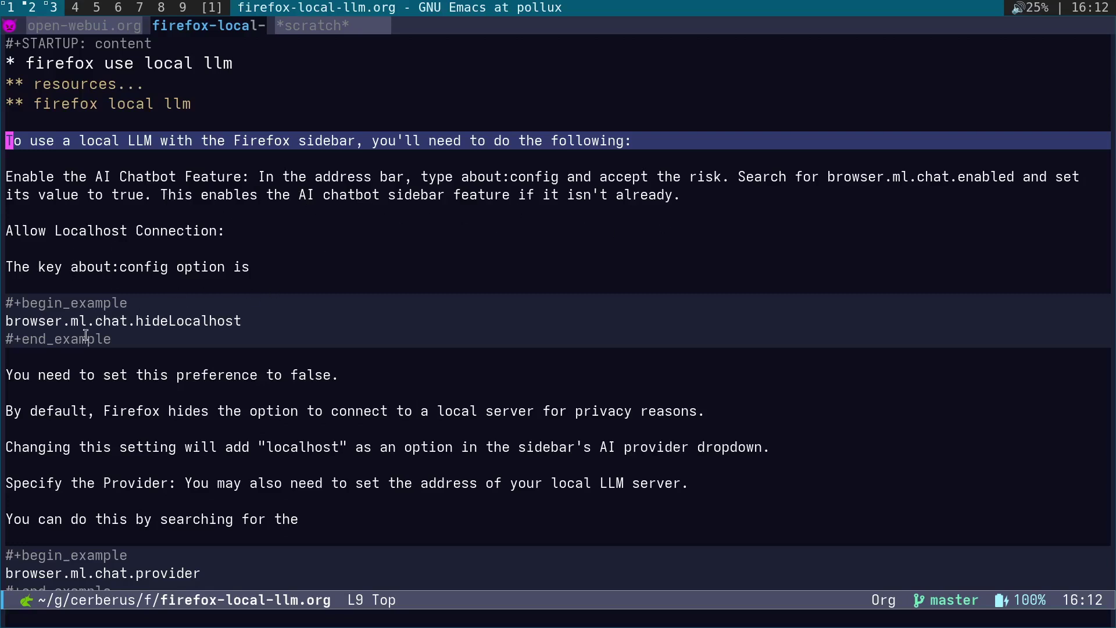
key("Down")
key("Down")
key("Down")
key("Down")
key("Down")
key("Down")
key("Down")
key("Down")
key("Down")
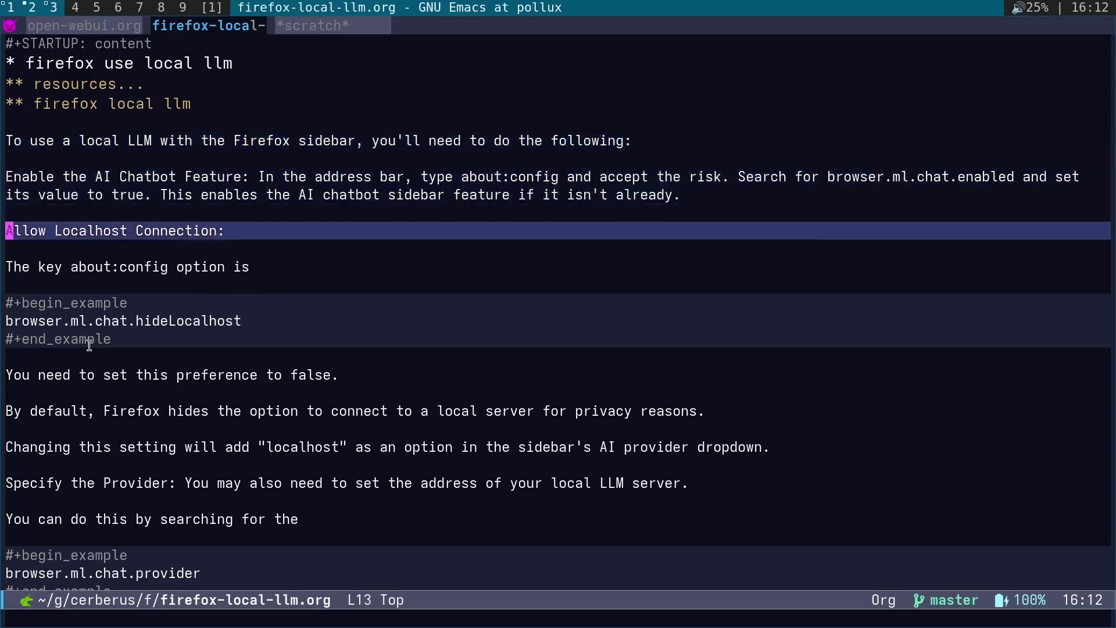
key("v")
key("$")
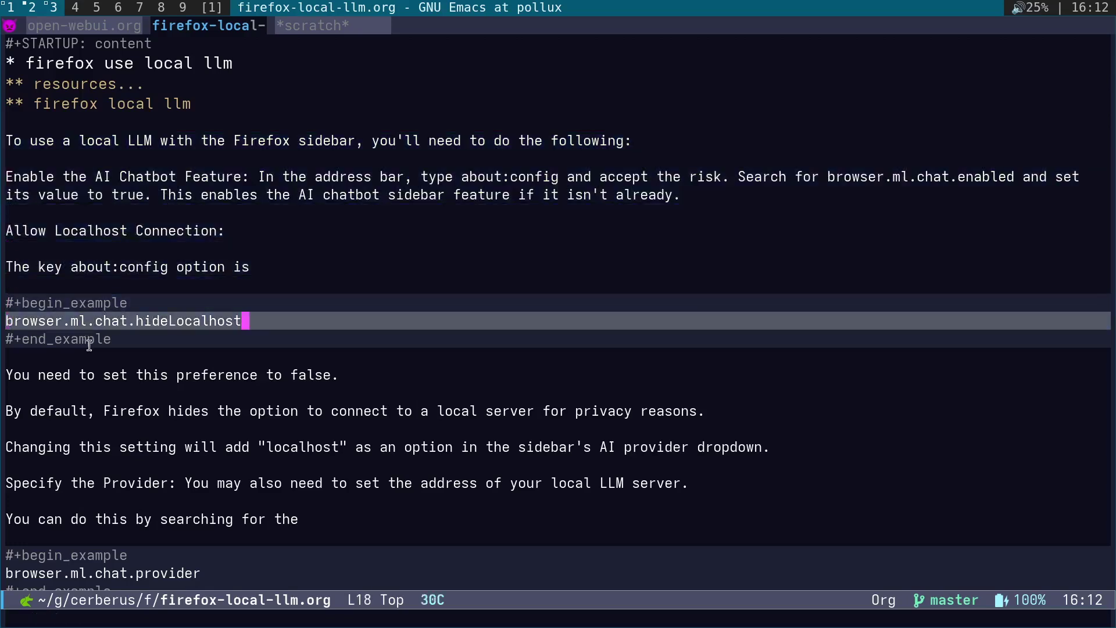
Step: Yank the pref name, find it in about:config, and toggle browser.ml.chat.hideLocalhost to false
key("y")
key("super+2")
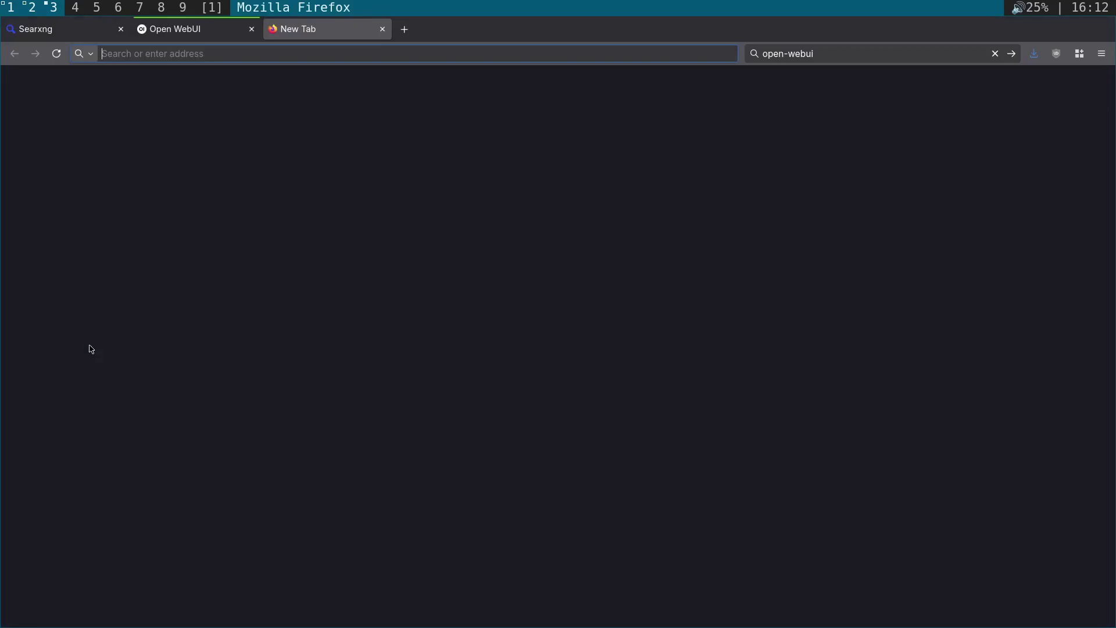
type("abou")
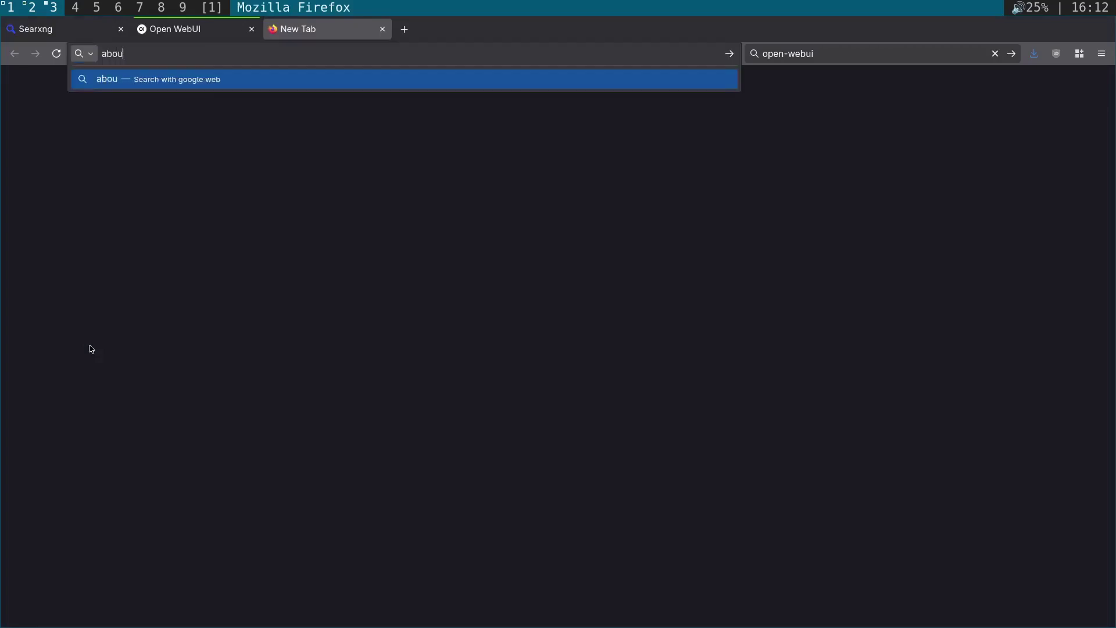
type("t:config")
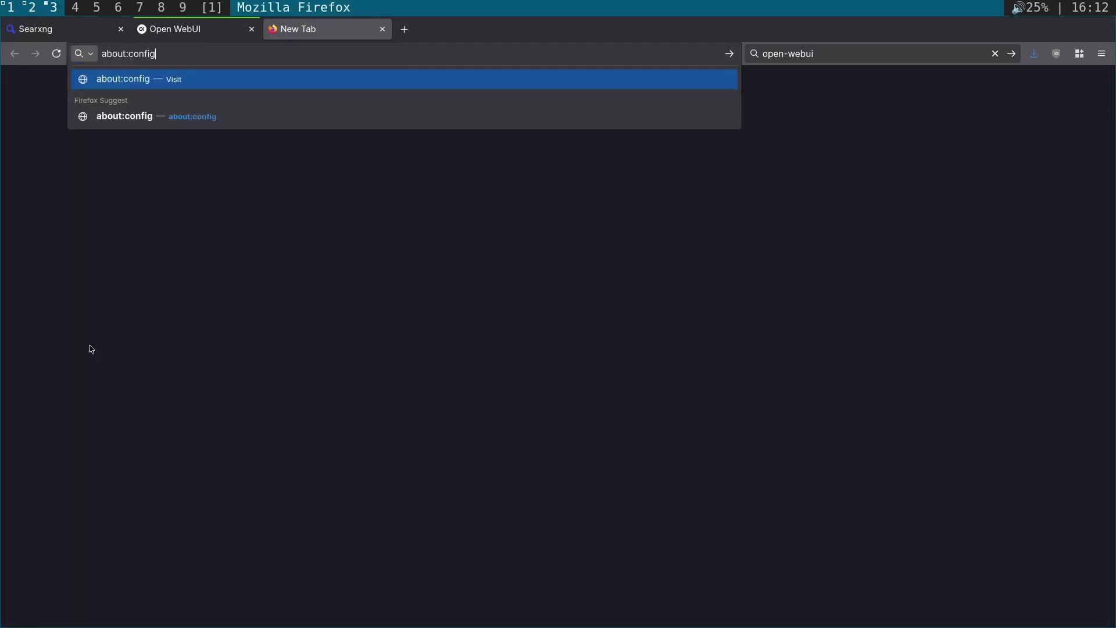
key("Return")
key("ctrl+v")
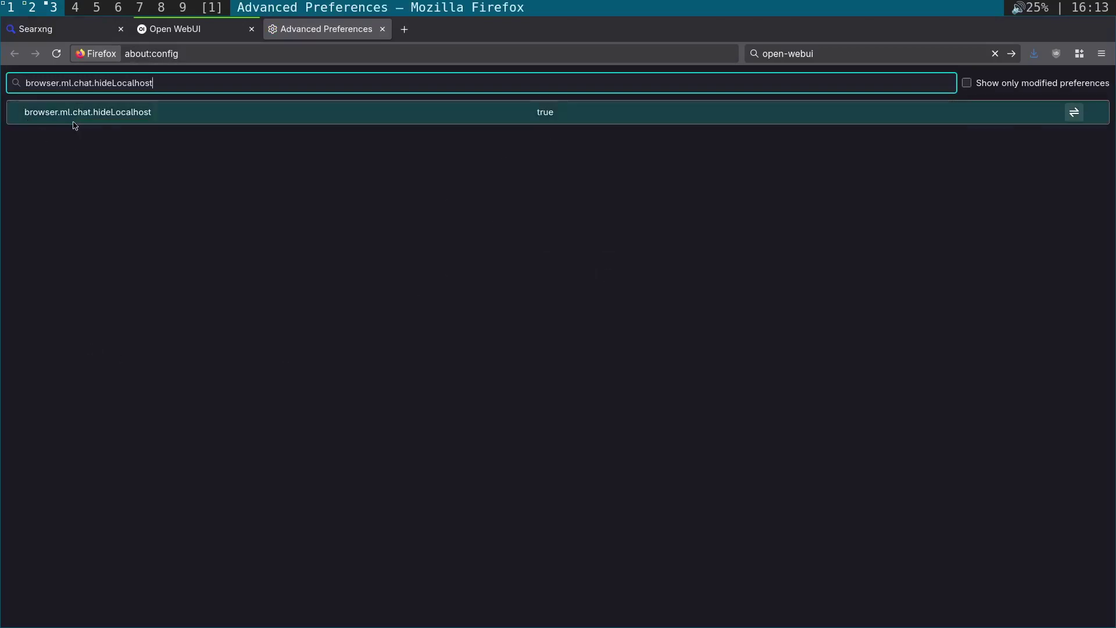
double_click(547, 112)
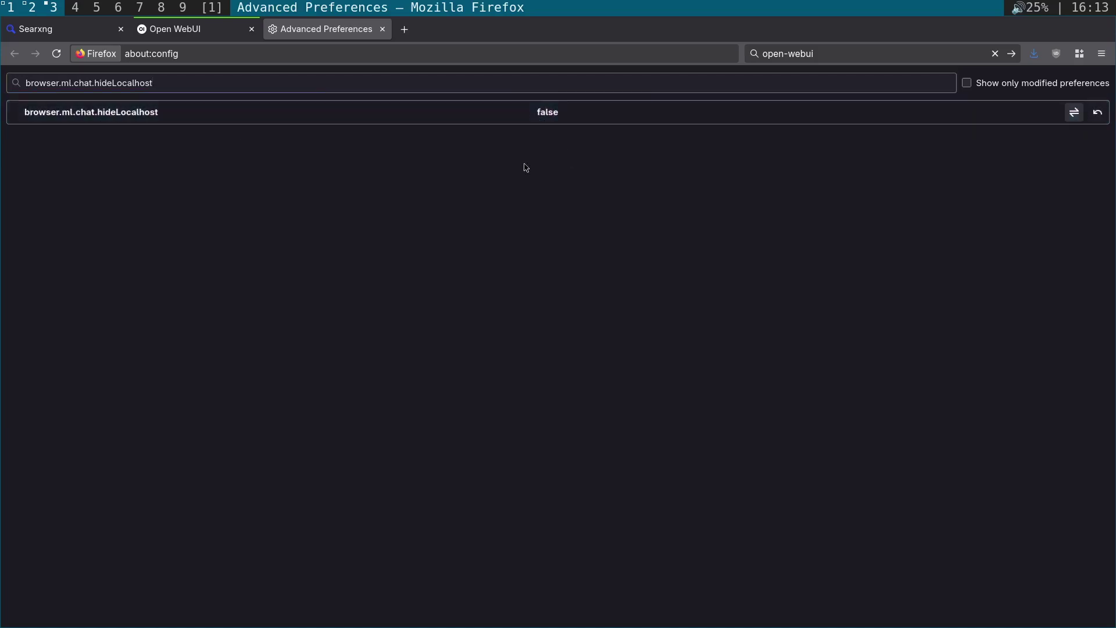
key("alt+Tab")
Step: Copy browser.ml.chat.provider from the Emacs notes and search about:config for it
key("Down")
key("Down")
key("Down")
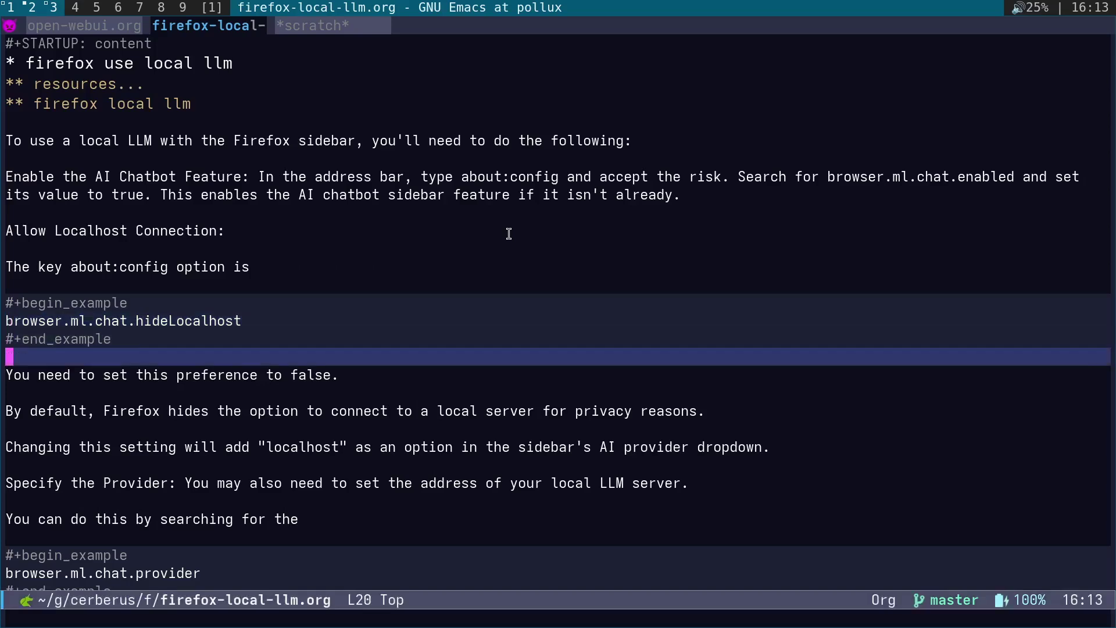
key("Down")
key("Down")
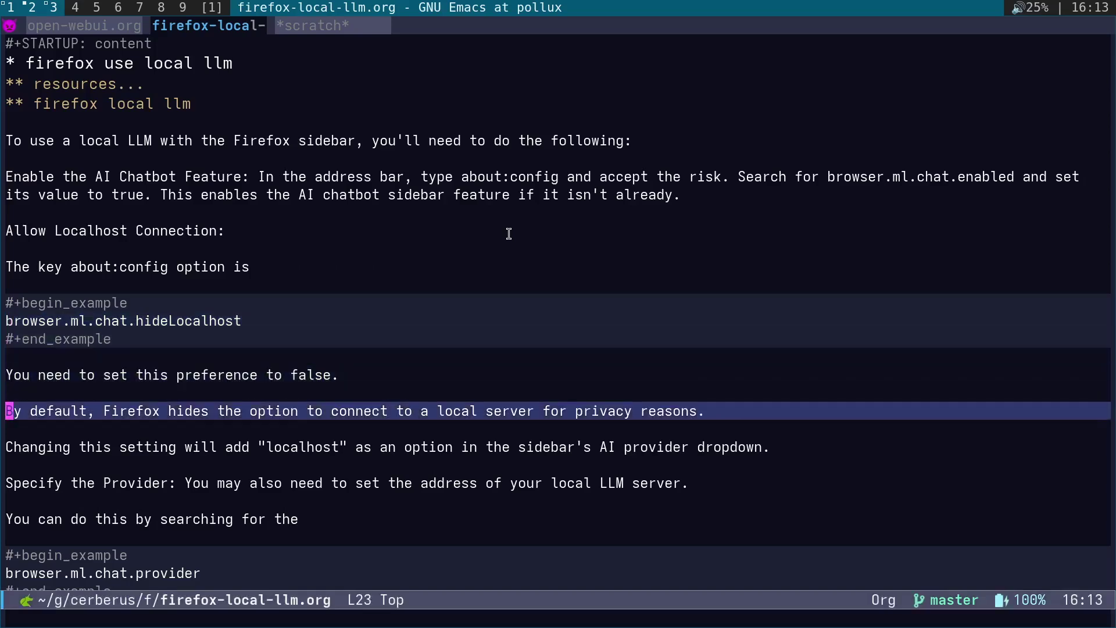
key("Down")
key("Down")
key("Down")
key("Down")
key("Down")
key("Down")
key("Down")
key("Down")
key("Down")
key("Down")
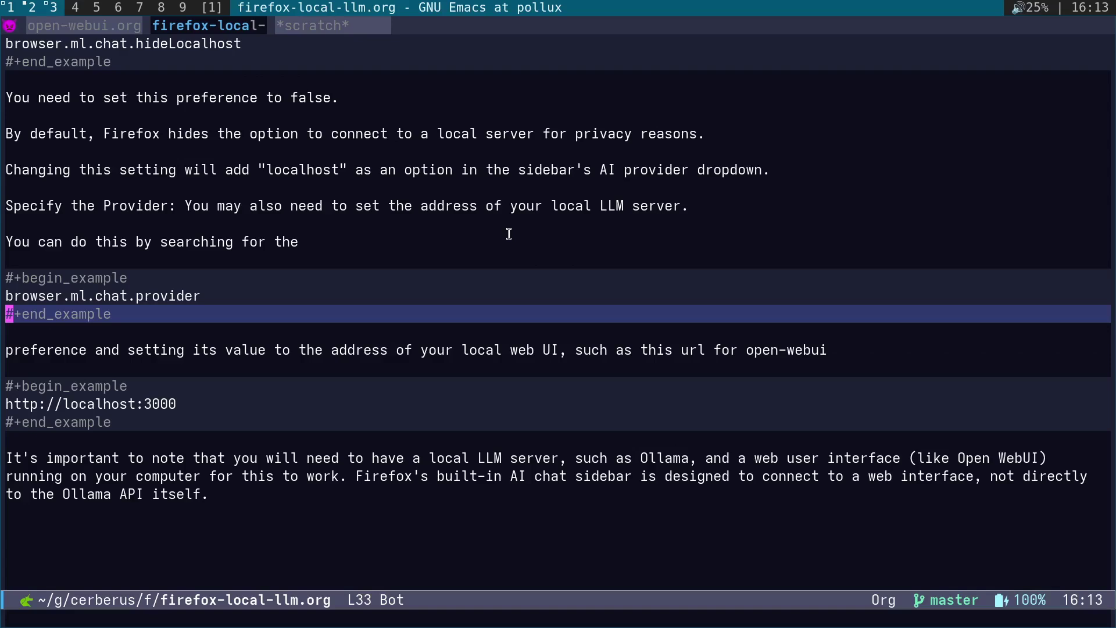
key("Up")
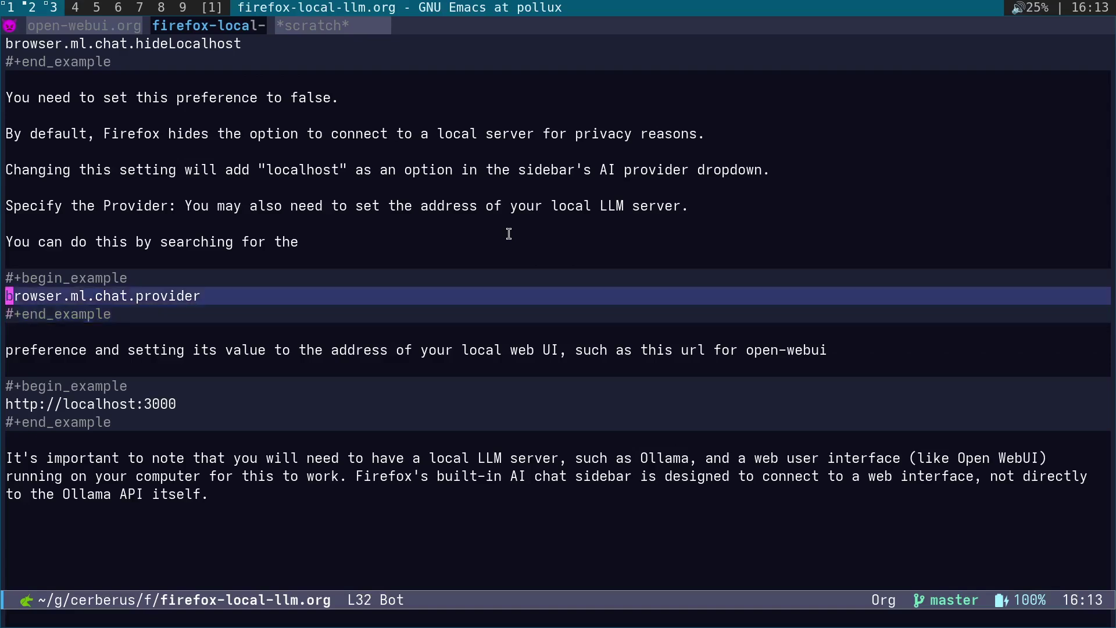
key("v")
key("dollar")
key("h")
key("ctrl+c")
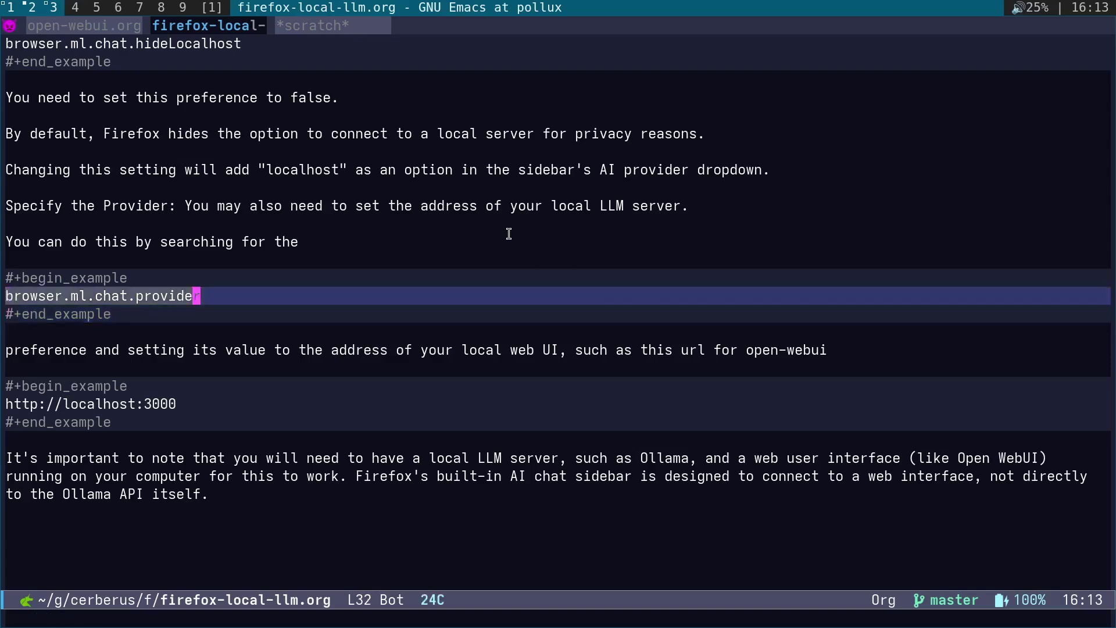
key("y")
key("super+j")
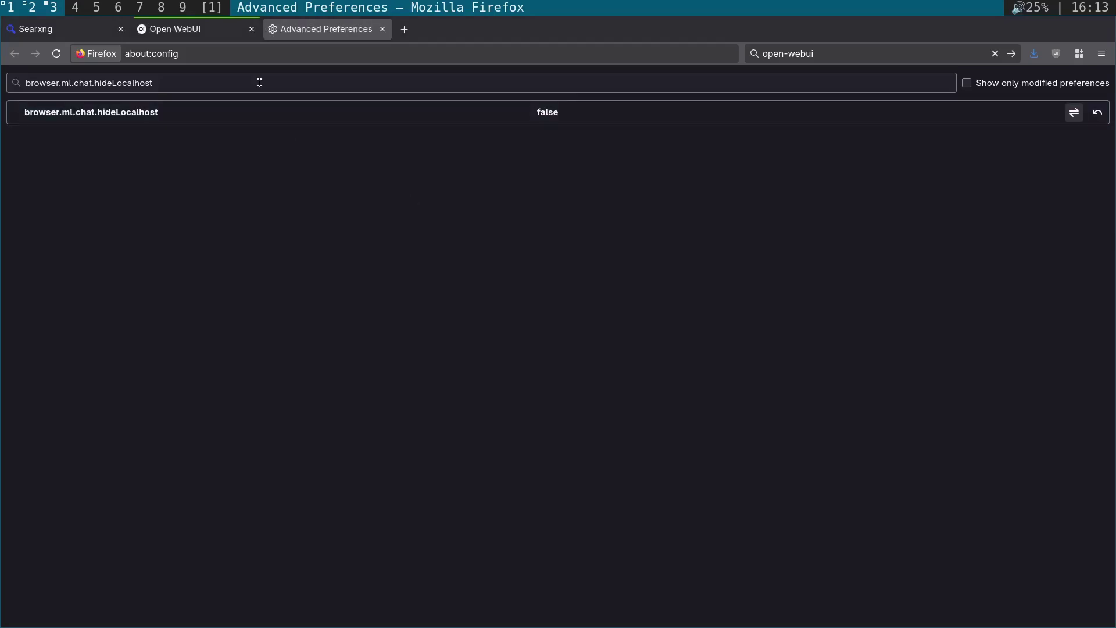
triple_click(260, 82)
key("ctrl+v")
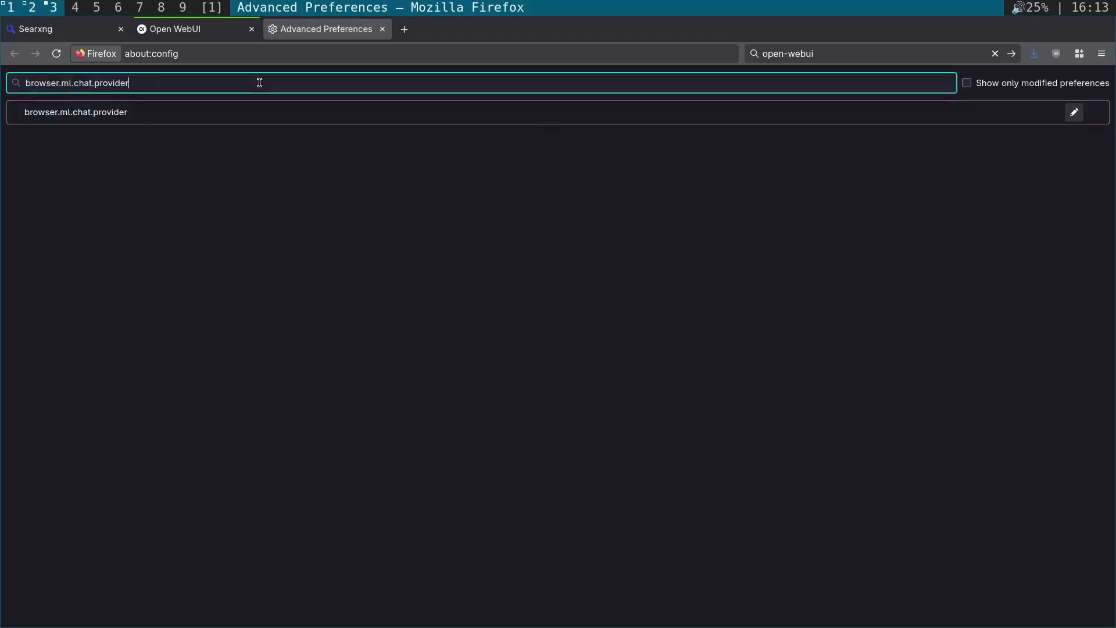
key("super+k")
key("j")
key("j")
key("j")
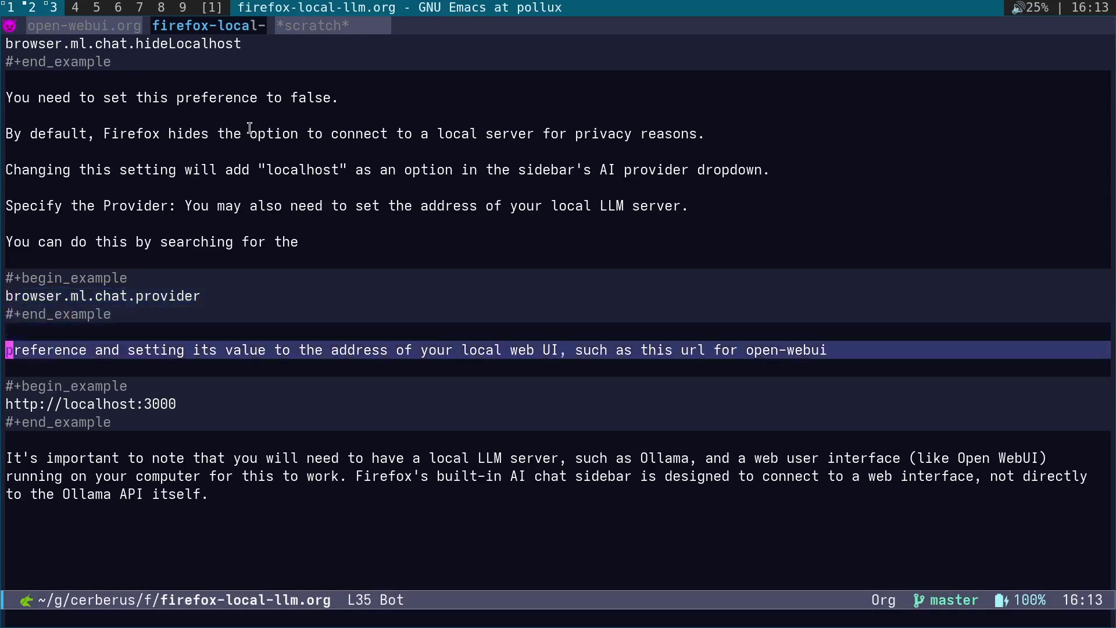
key("j")
key("j")
key("j")
key("v")
key("dollar")
key("ctrl+c")
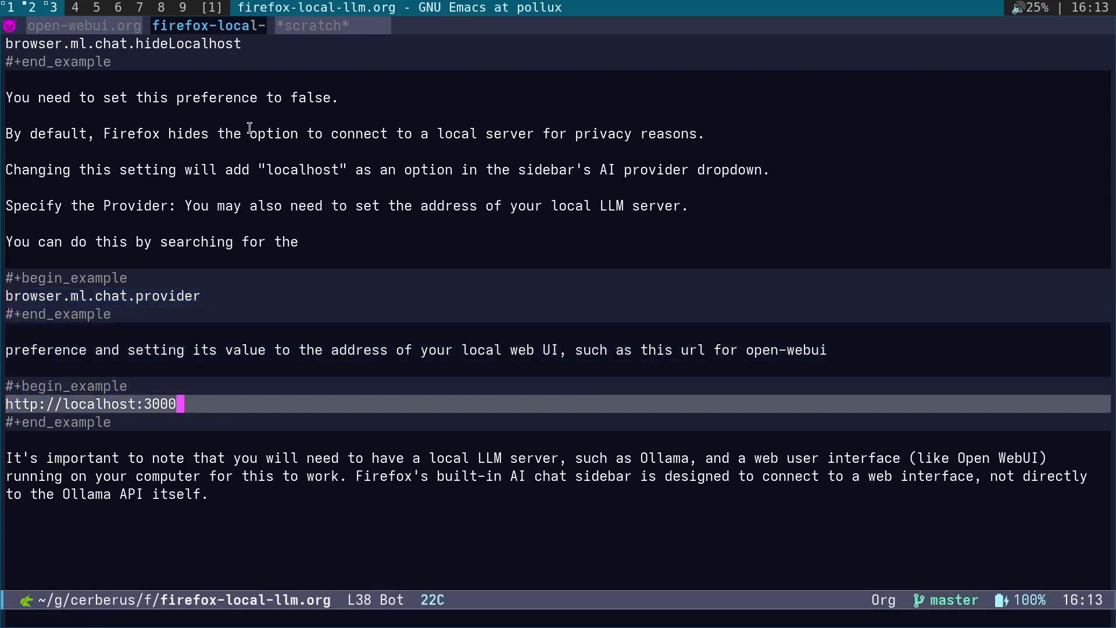
key("y")
key("super+j")
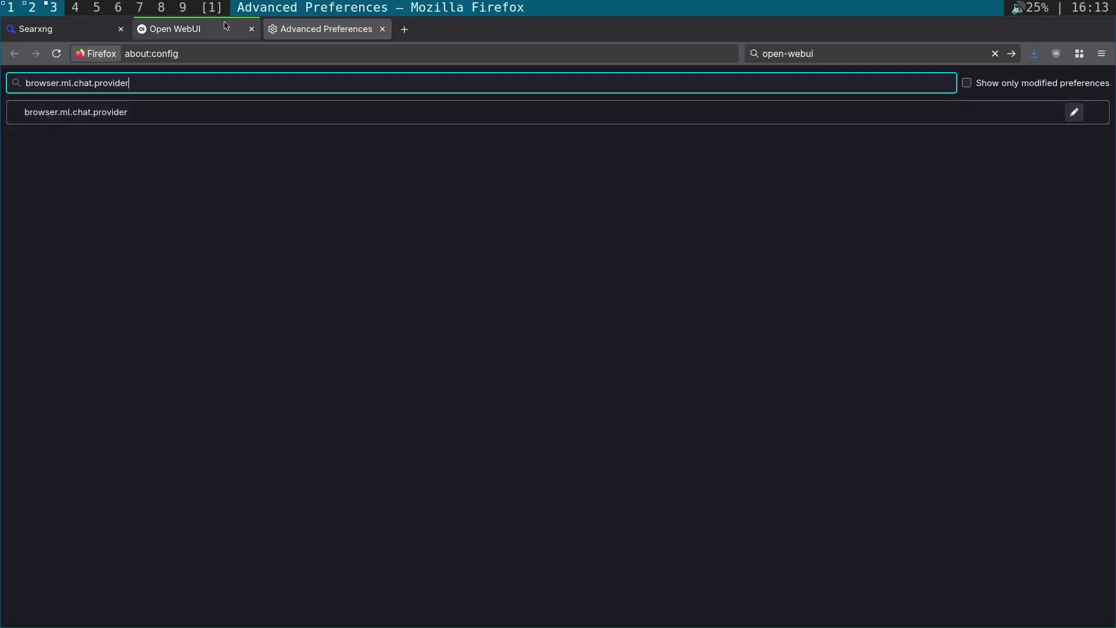
key("ctrl+Page_Up")
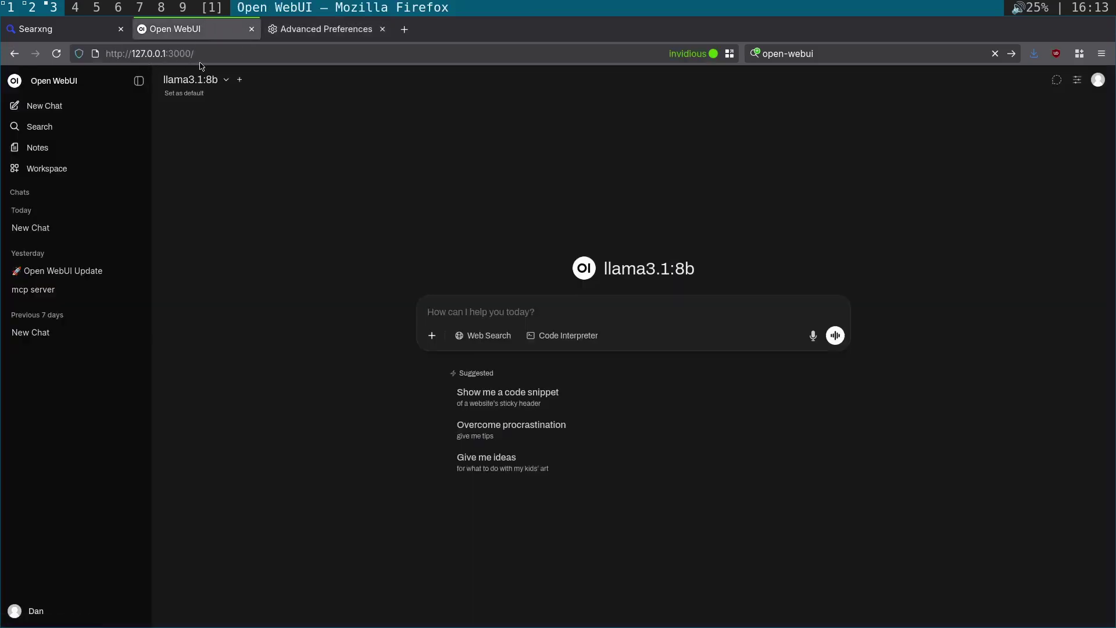
left_click(308, 32)
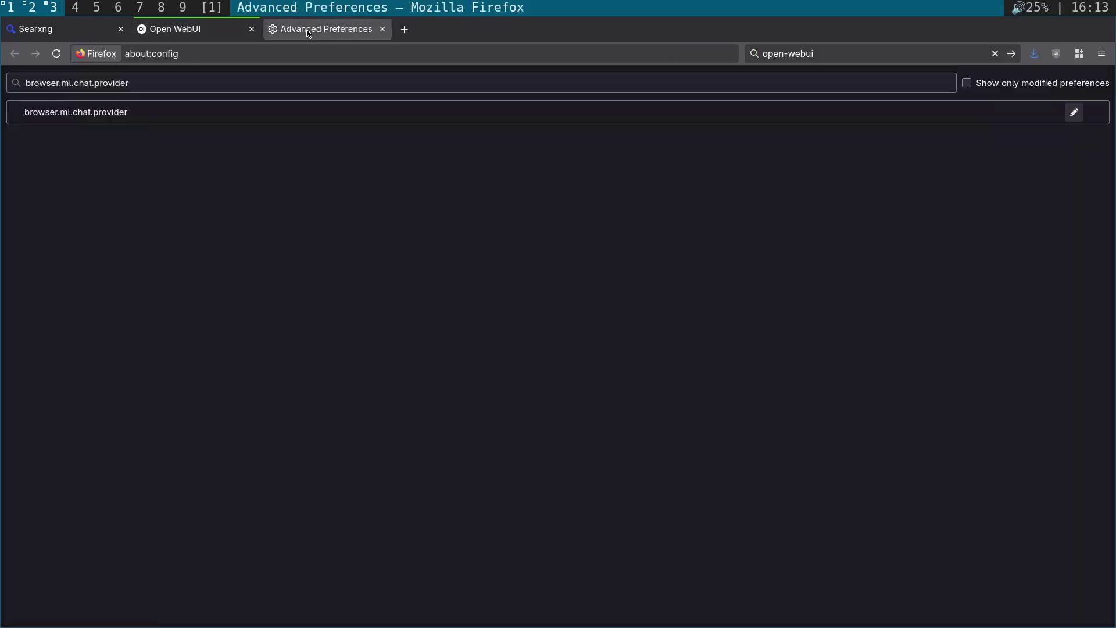
left_click(332, 84)
left_click(645, 208)
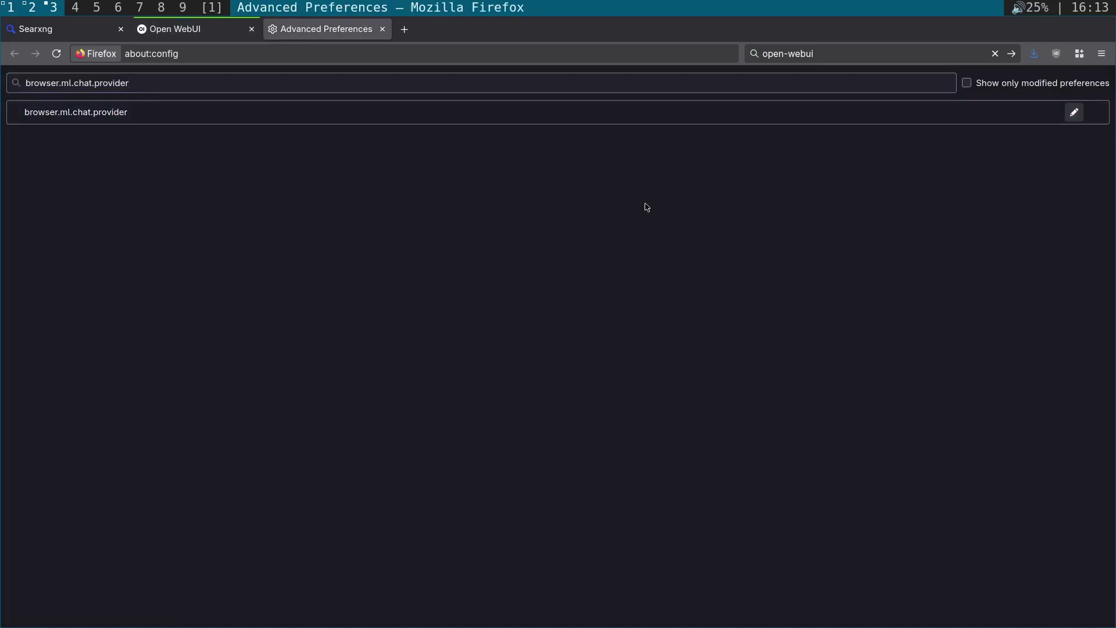
double_click(590, 110)
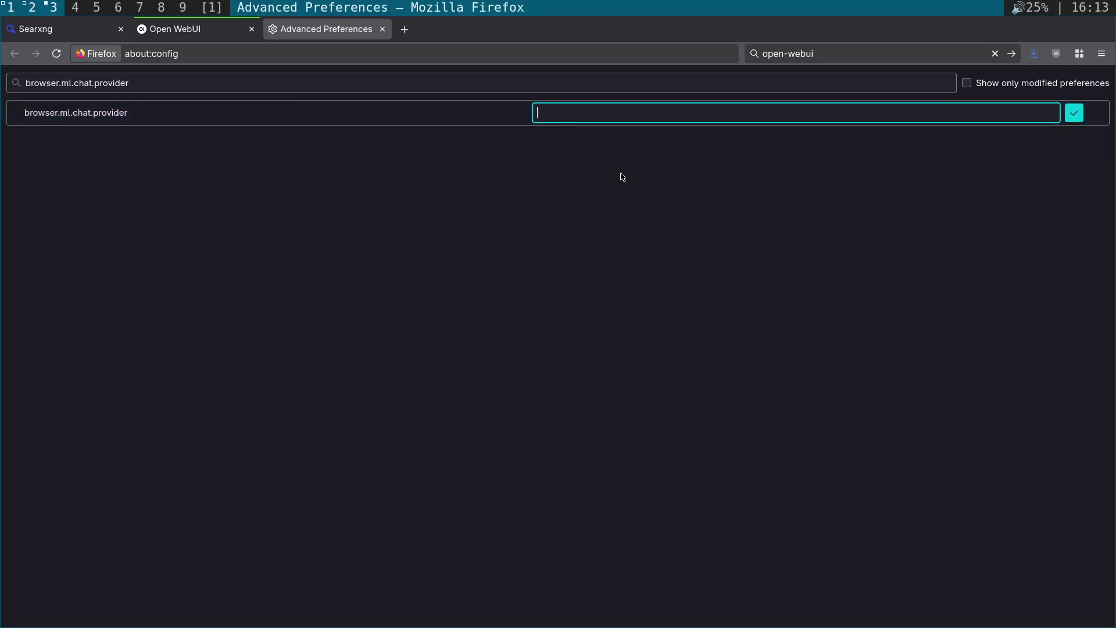
key("ctrl+v")
Step: Save the provider value, close the Advanced Preferences tab, and enable web search in the sidebar chat
key("Return")
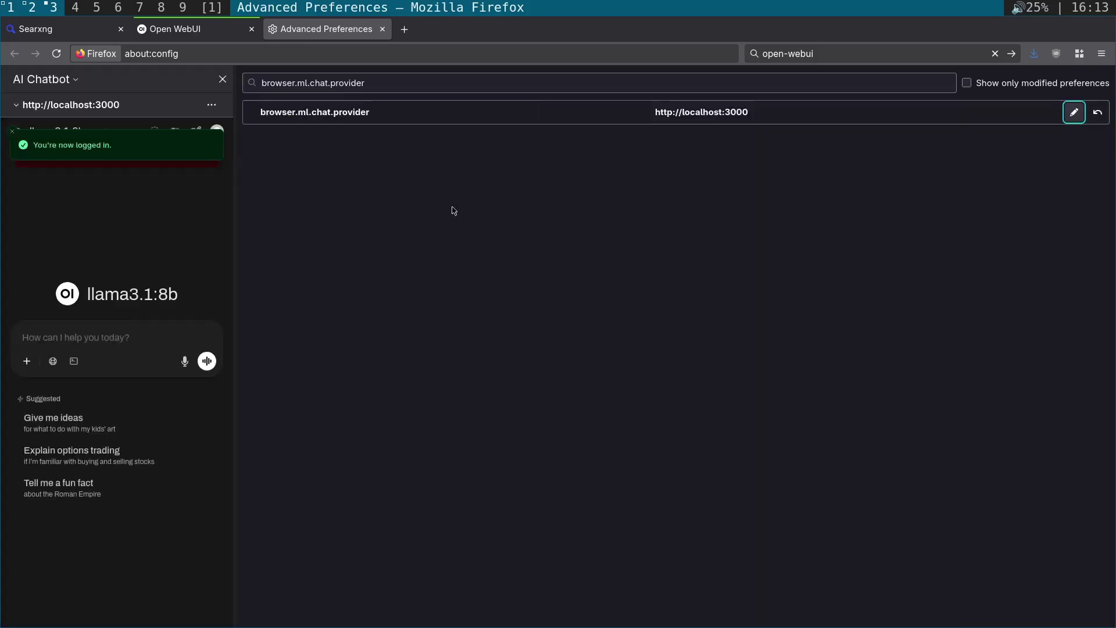
left_click(404, 29)
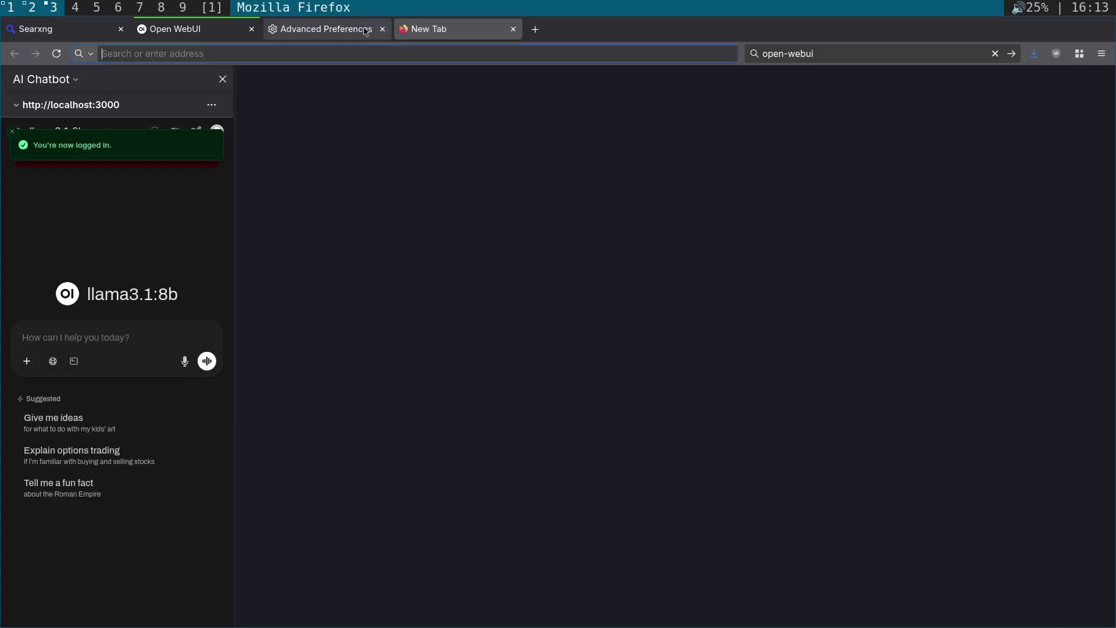
left_click(383, 29)
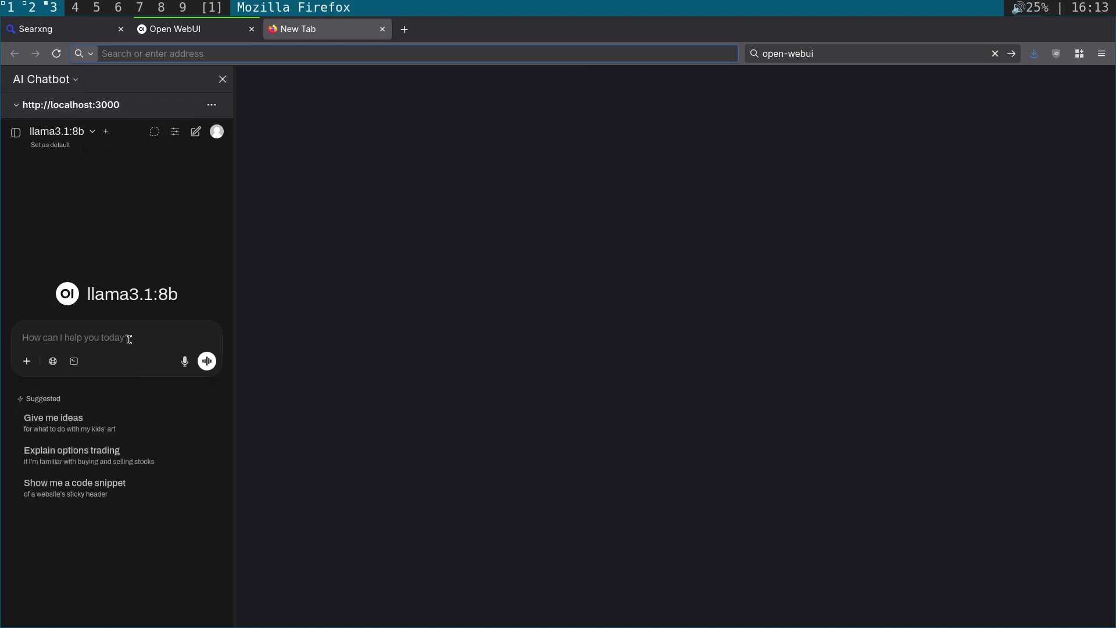
left_click(53, 361)
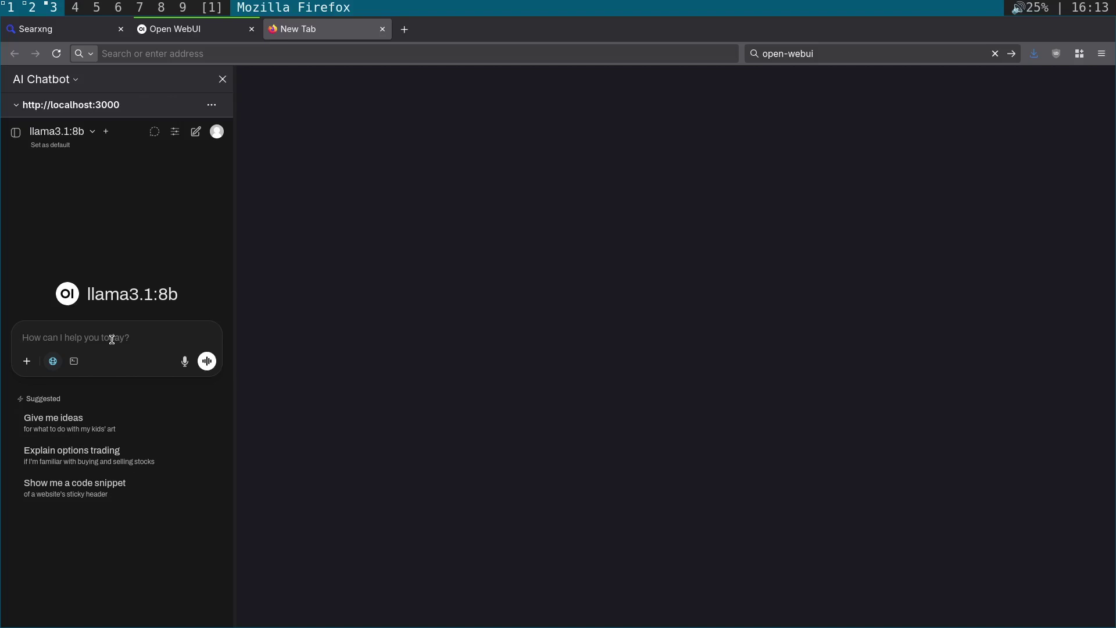
Step: Ask about Newcastle United's last game score, then ask for the Newcastle United vs Wolves score
type("wha")
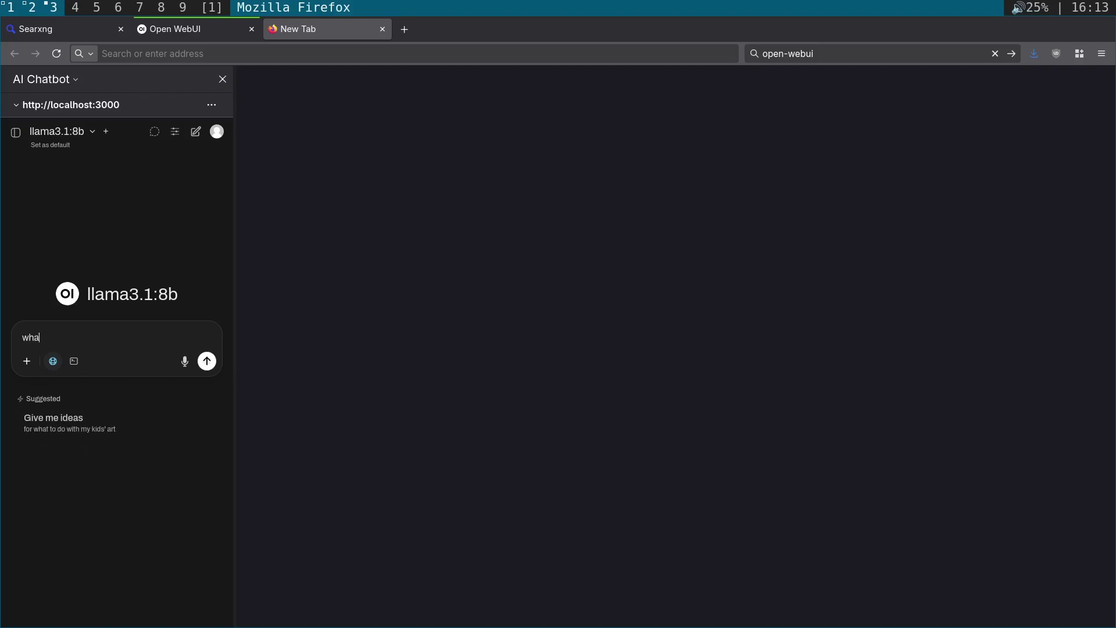
type("t was the score in newcastle united last game")
key("Return")
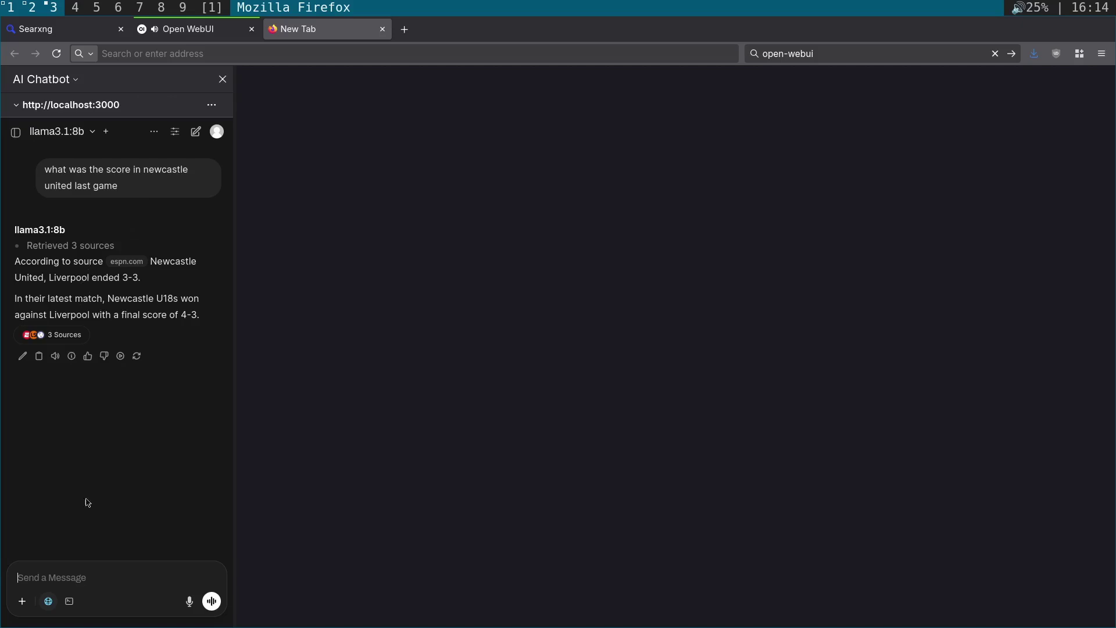
type("w")
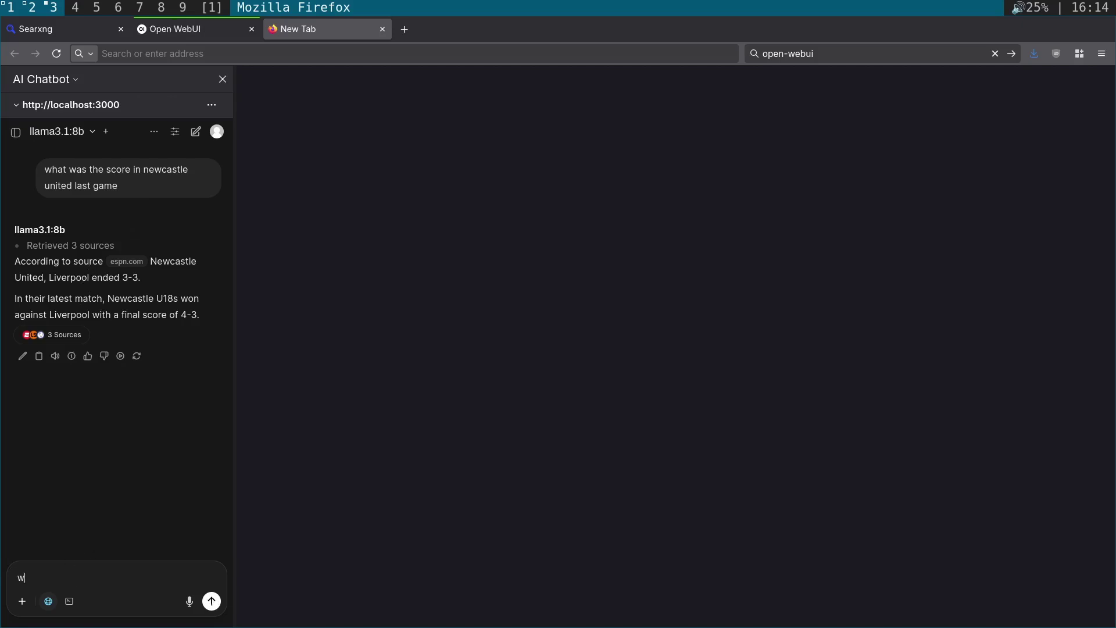
type("hat was the score for newcastlke")
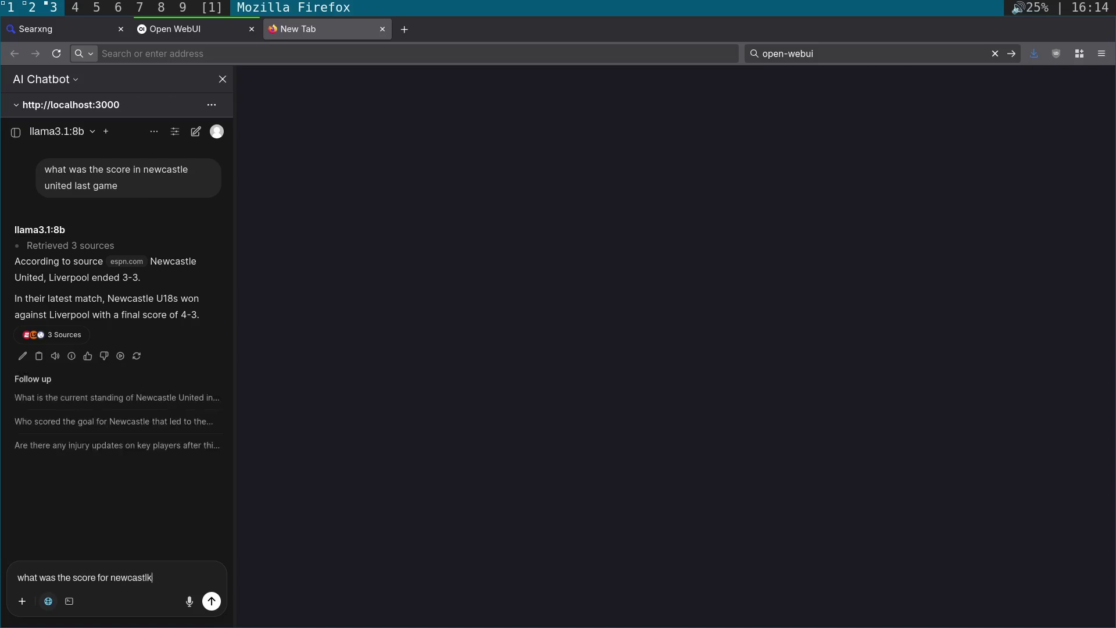
key("BackSpace")
key("BackSpace")
type("e")
key("BackSpace")
key("BackSpace")
type("tle united vs wolves")
key("Return")
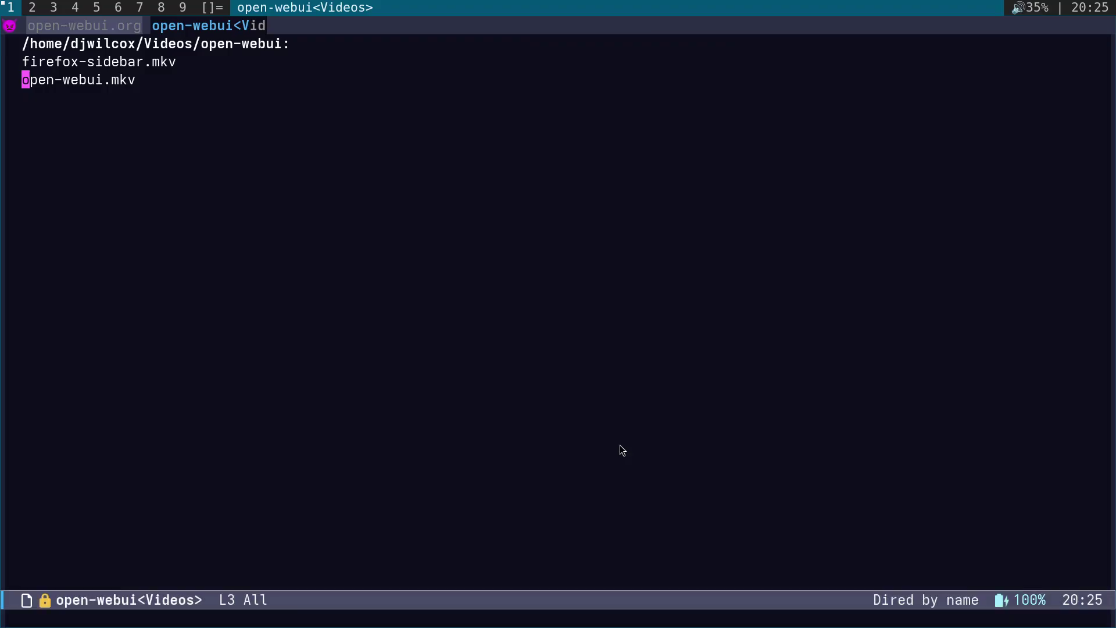
Step: Play firefox-sidebar.mkv from the Videos/open-webui Dired listing
key("k")
key("Return")
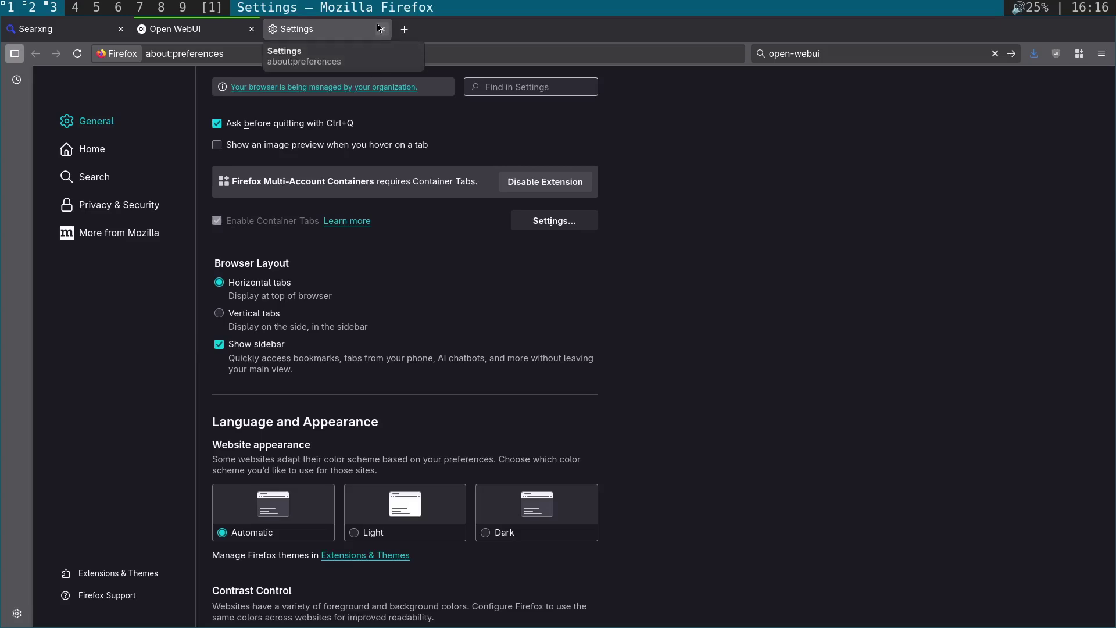
Step: In a new tab, show the localhost:3000 Open WebUI chatbot in the sidebar, then hide it
left_click(405, 29)
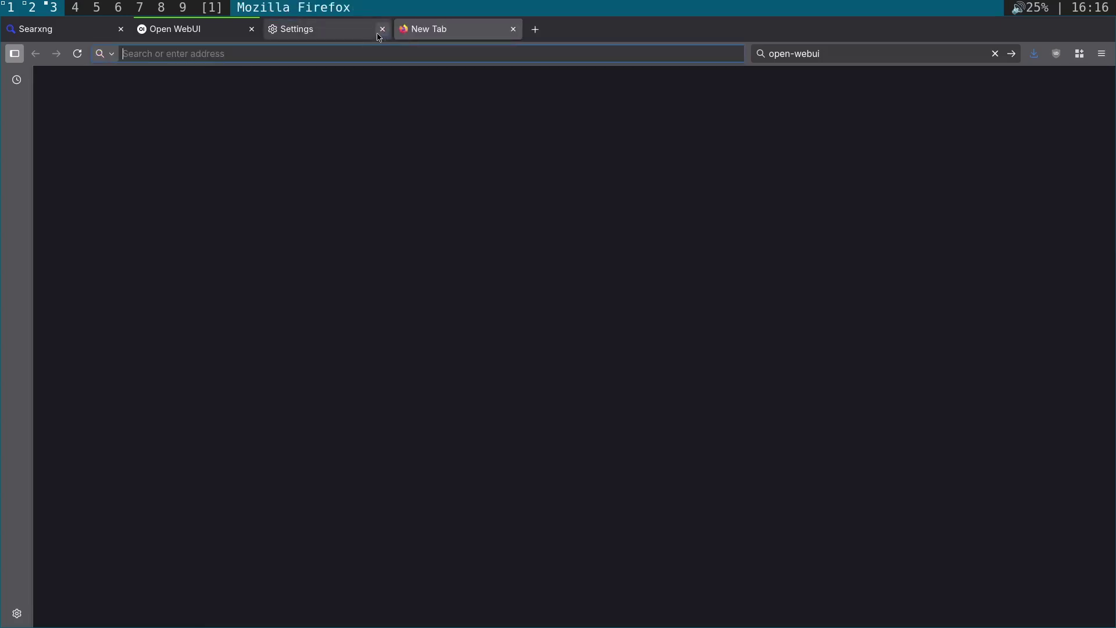
left_click(15, 54)
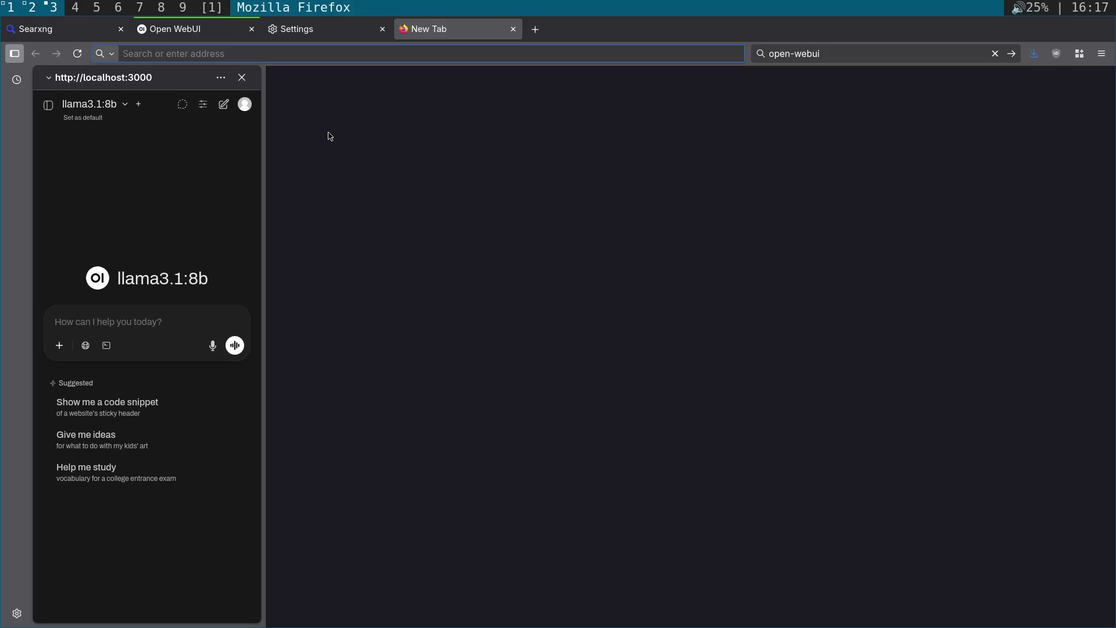
left_click(15, 54)
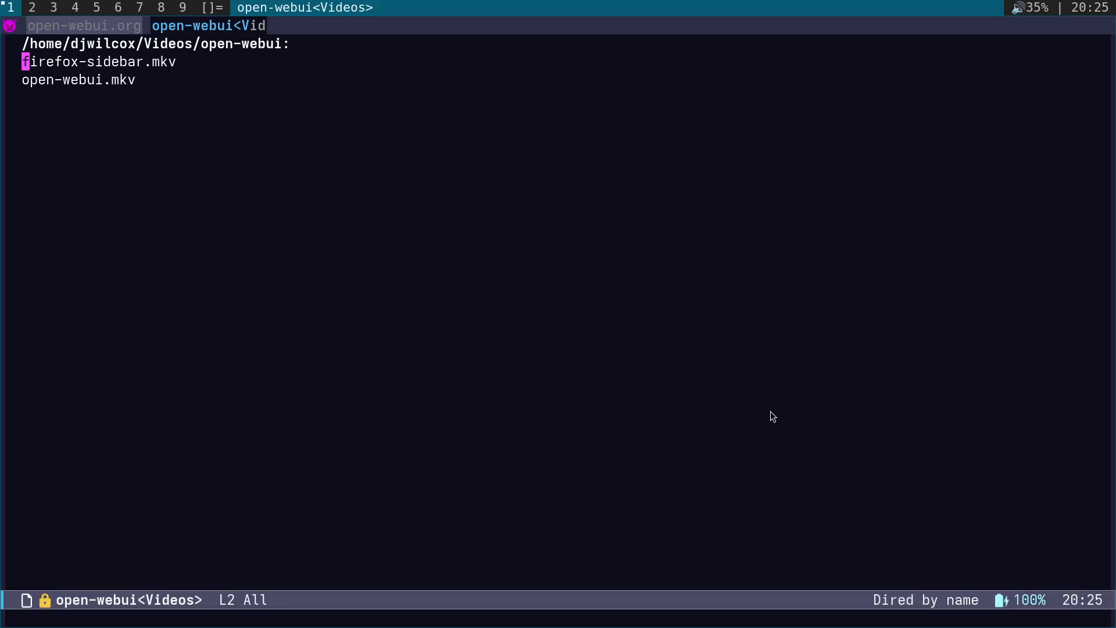
Step: Switch to open-webui.org and unfold the firewall section reading 'make sure to open port 3000'
key("q")
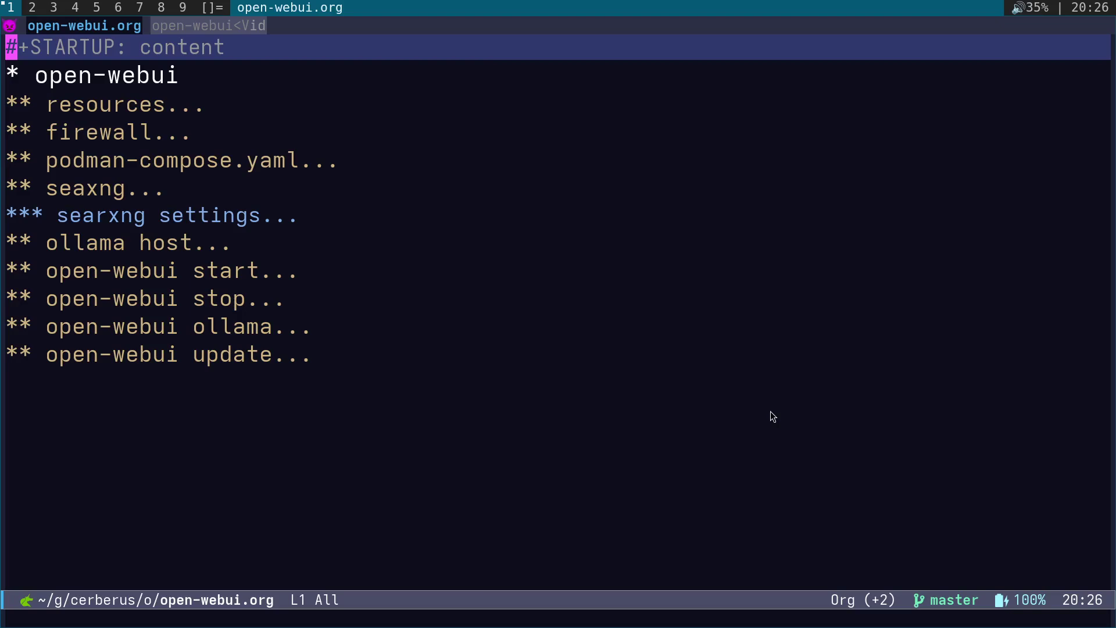
key("j")
key("j")
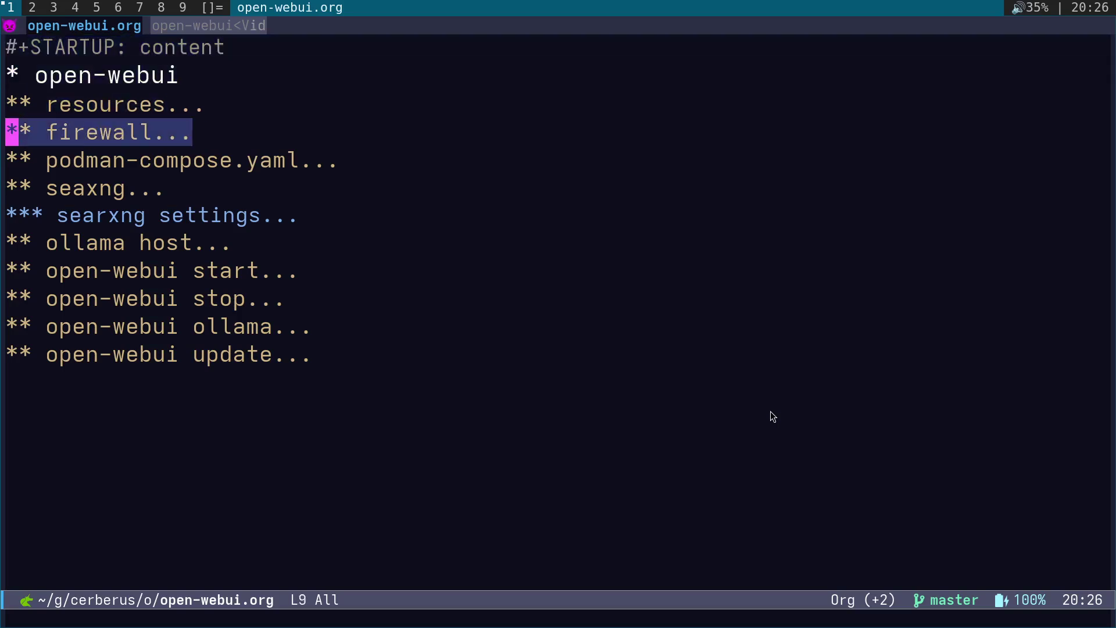
key("Tab")
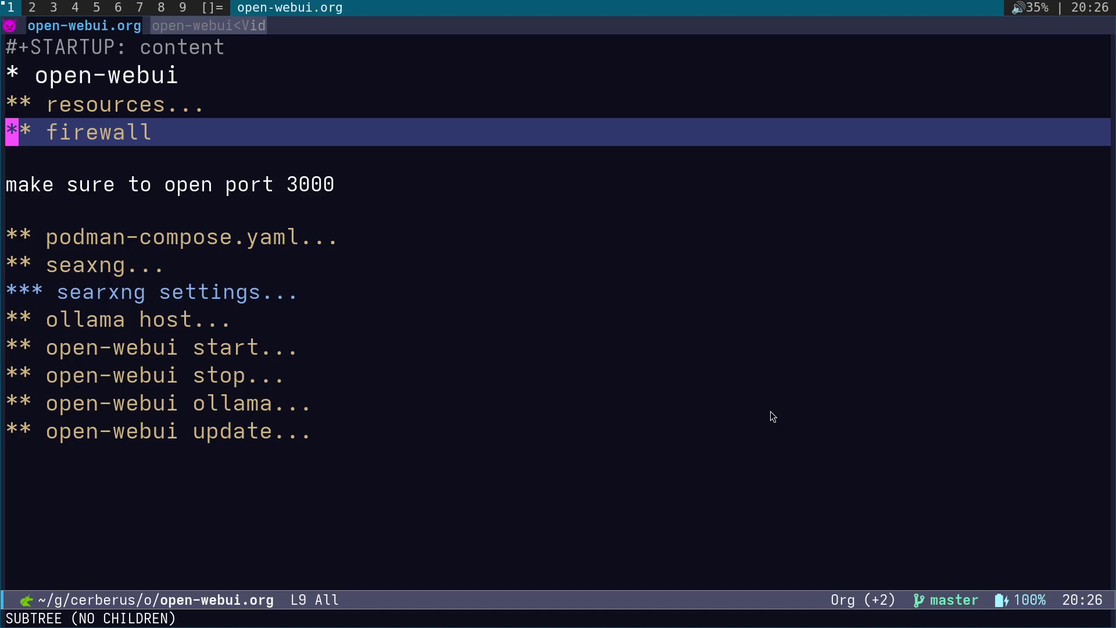
Step: Fold the firewall section and expand the podman-compose.yaml section
key("Tab")
key("j")
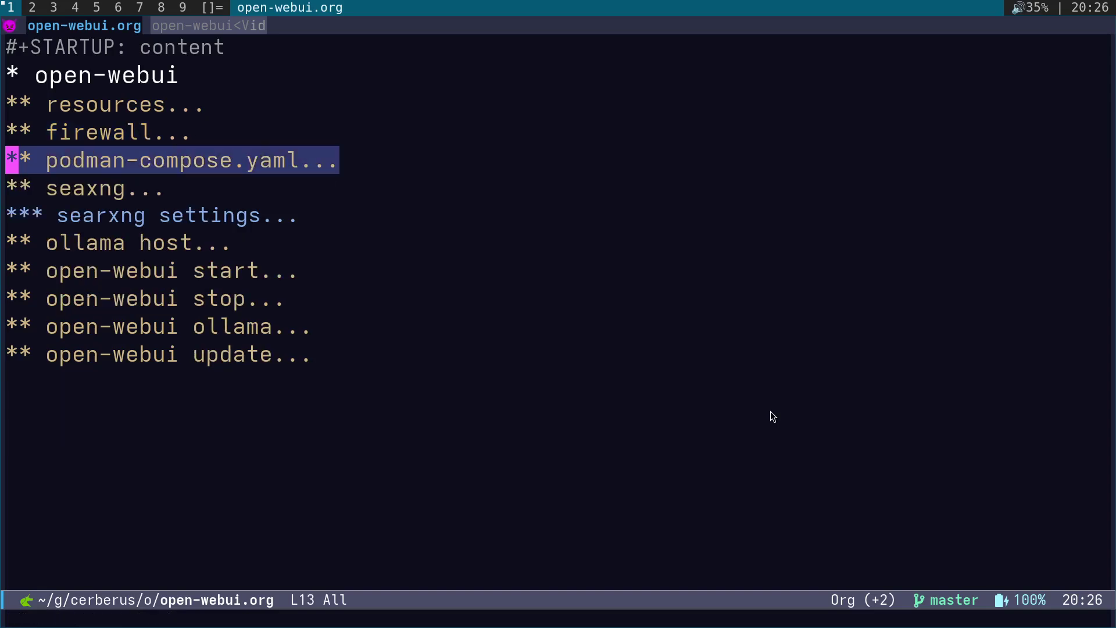
key("Tab")
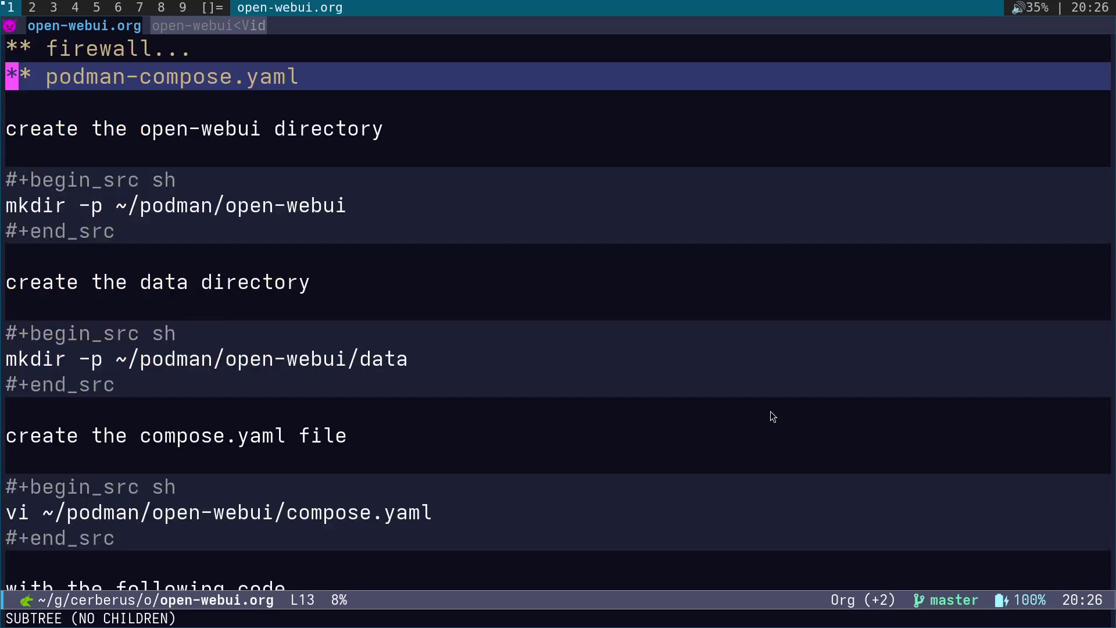
Step: Navigate Dired from Videos up to home, then into ~/podman/open-webui
key("ctrl+x")
key("Right")
key("-")
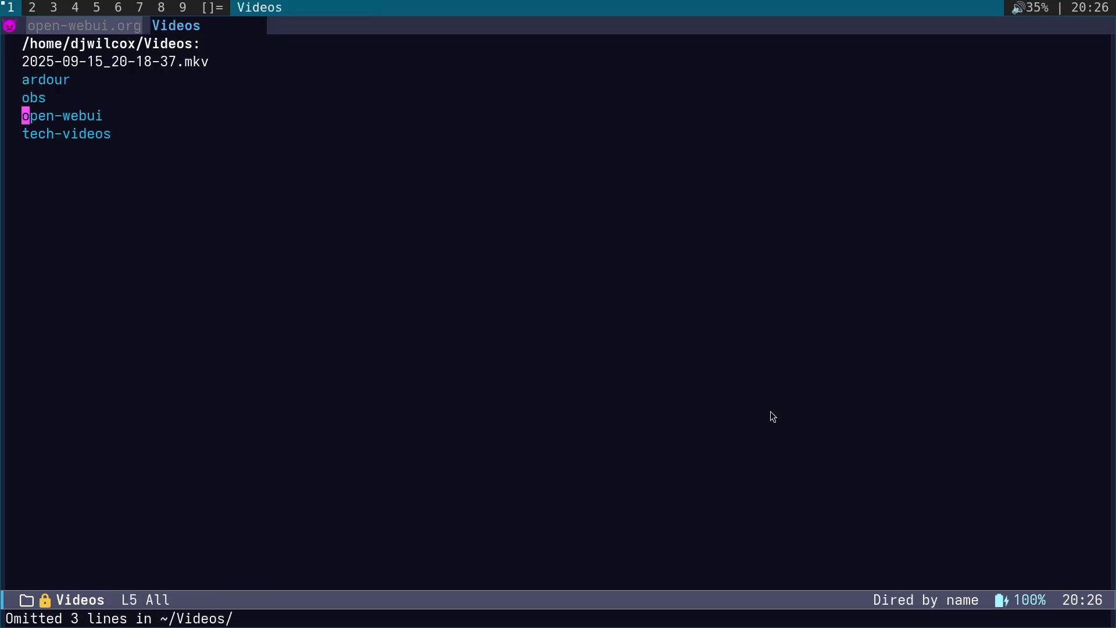
key("-")
key("j")
key("j")
key("j")
key("j")
key("j")
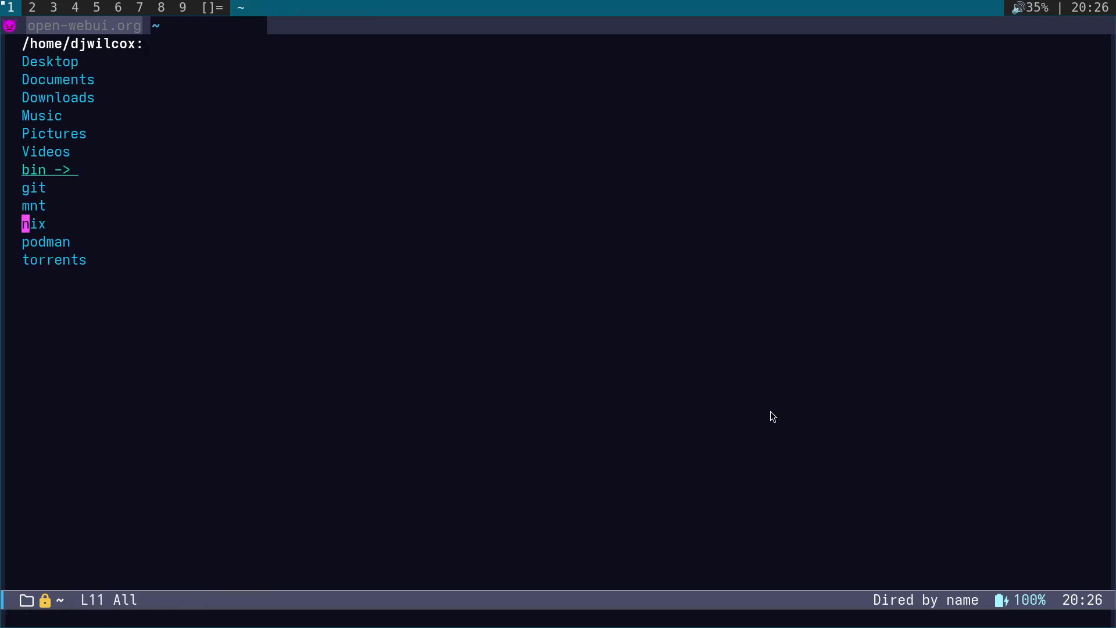
key("Return")
key("j")
key("Return")
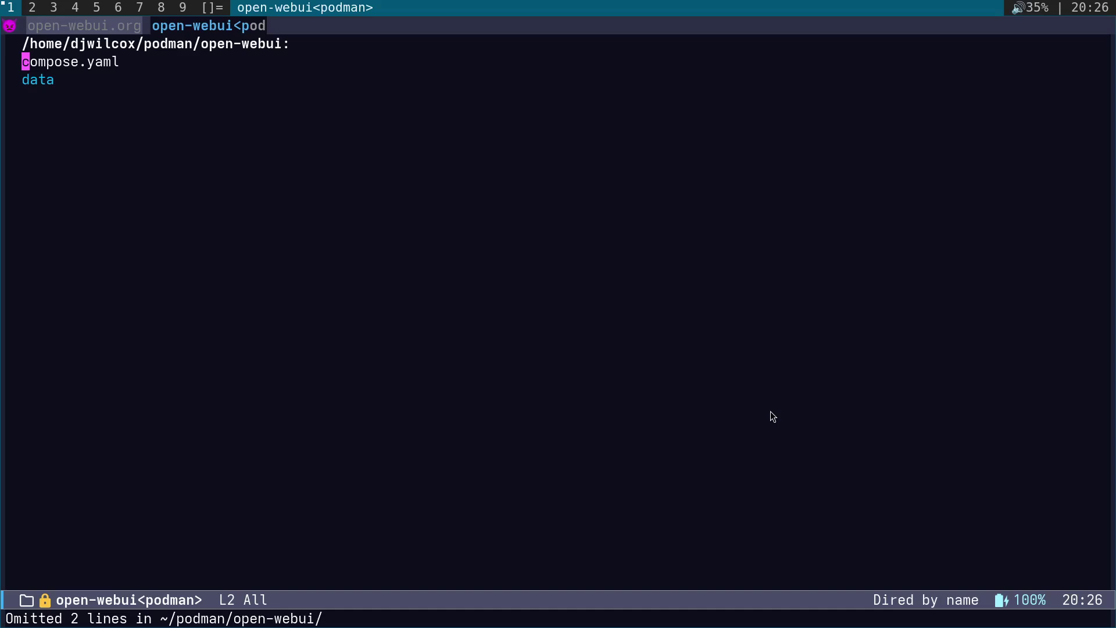
Step: Return to open-webui.org and review the mkdir and vi commands for the open-webui directories
key("q")
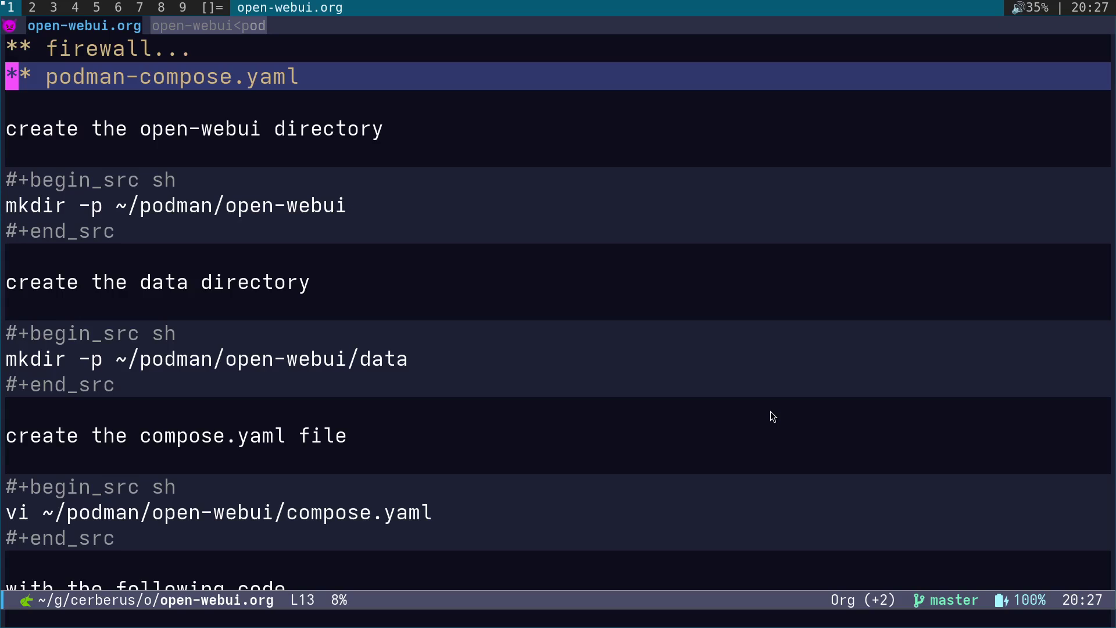
key("j")
key("j")
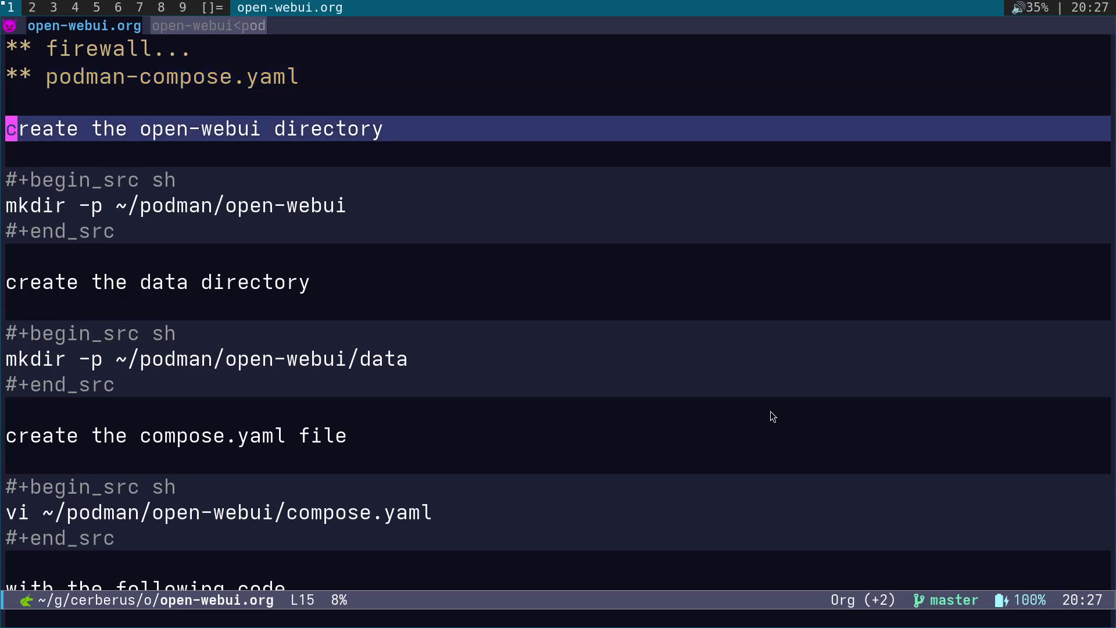
key("j")
key("j")
key("j")
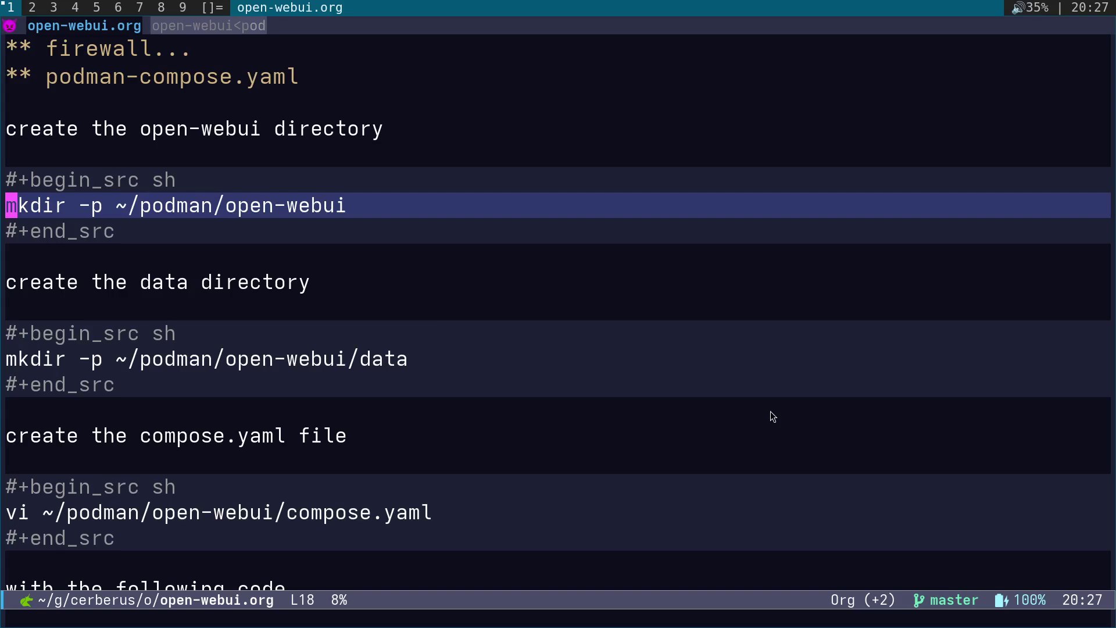
key("j")
key("j")
key("j")
key("j")
key("j")
key("j")
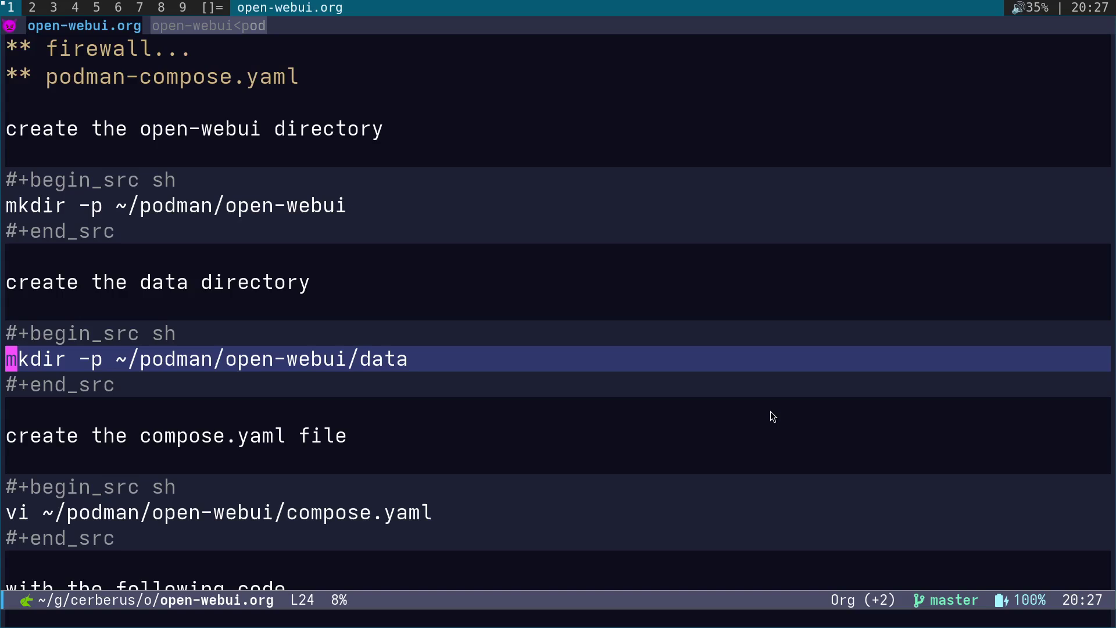
key("j")
key("j")
key("j")
key("j")
key("j")
key("j")
key("j")
key("j")
key("j")
key("j")
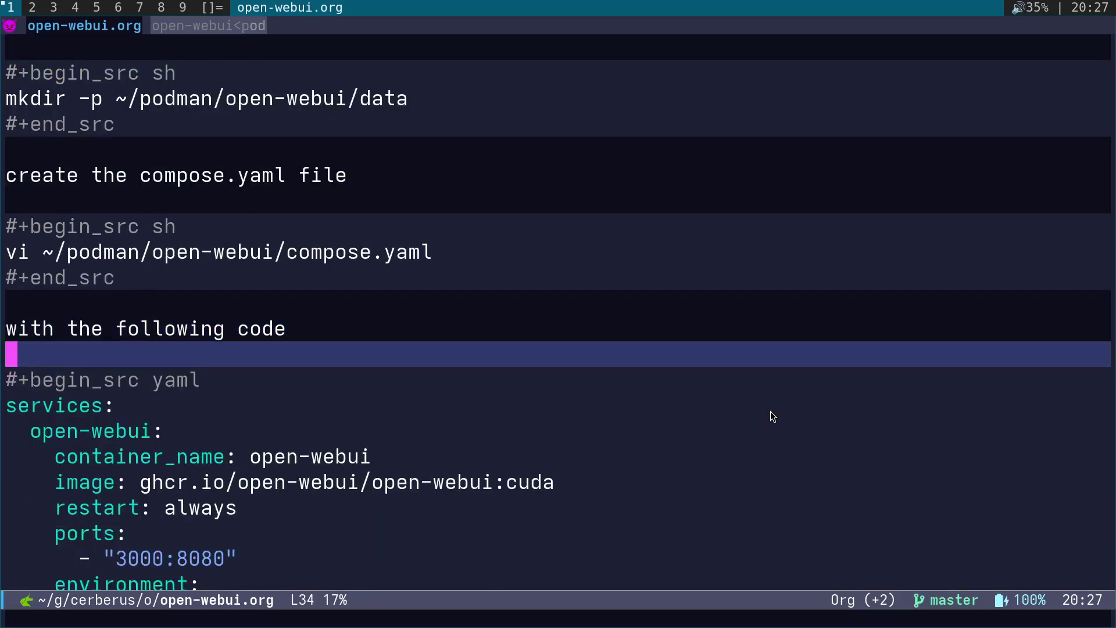
key("k")
key("k")
key("k")
key("k")
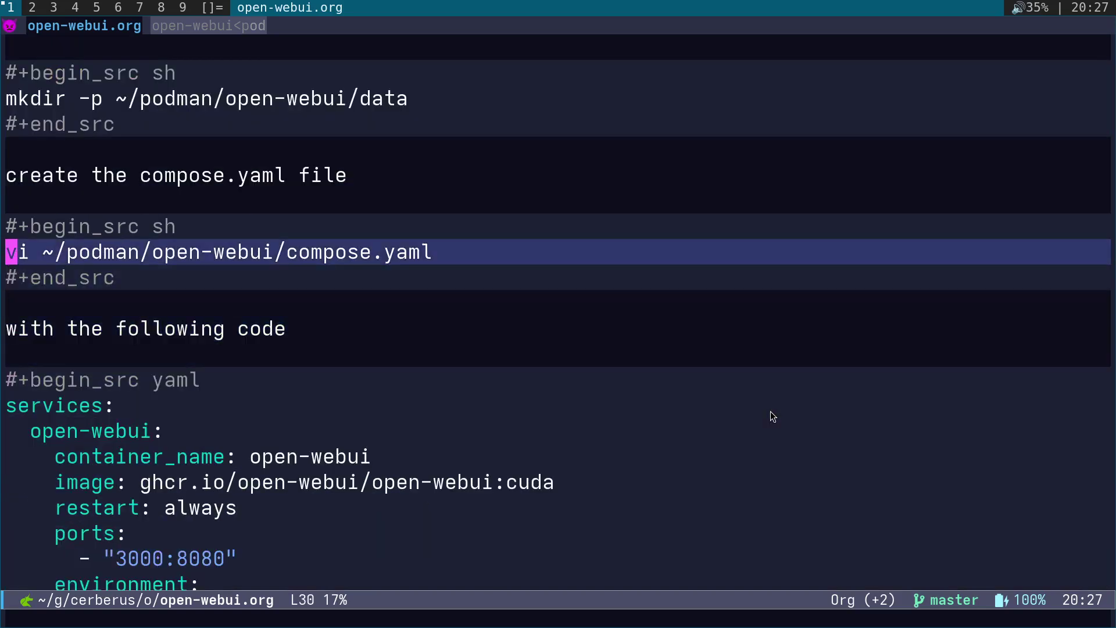
Step: Review the compose settings: container_name, image, 3000:8080 ports, WEBUI_AUTH=False and GPU count
key("j")
key("j")
key("j")
key("j")
key("j")
key("j")
key("j")
key("j")
key("j")
key("j")
key("j")
key("j")
key("j")
key("j")
key("j")
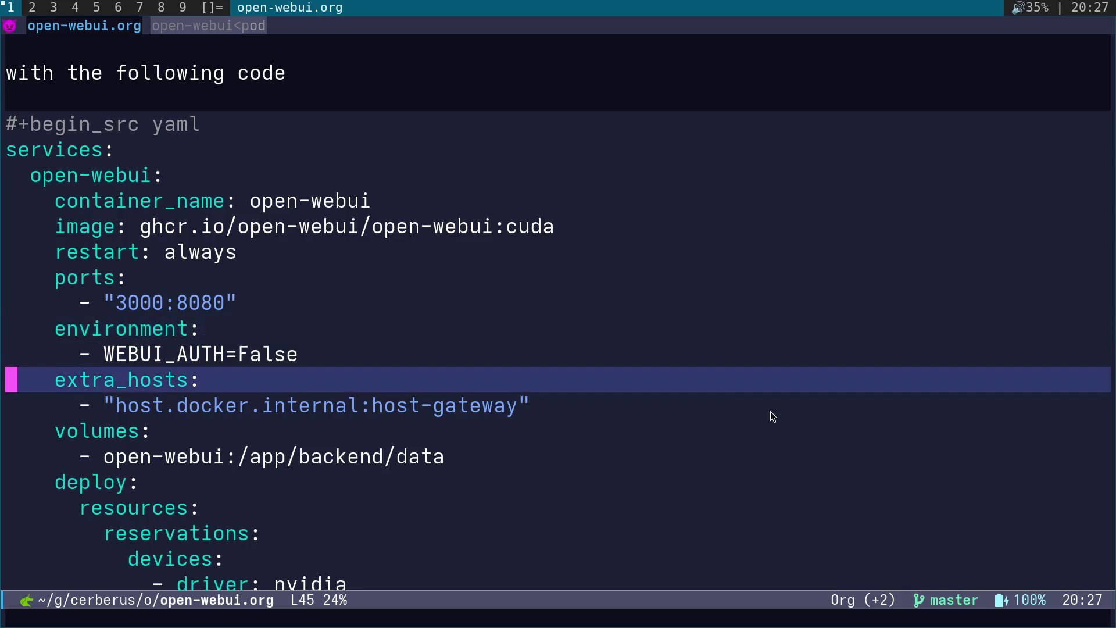
key("k")
key("k")
key("k")
key("k")
key("k")
key("k")
key("k")
key("j")
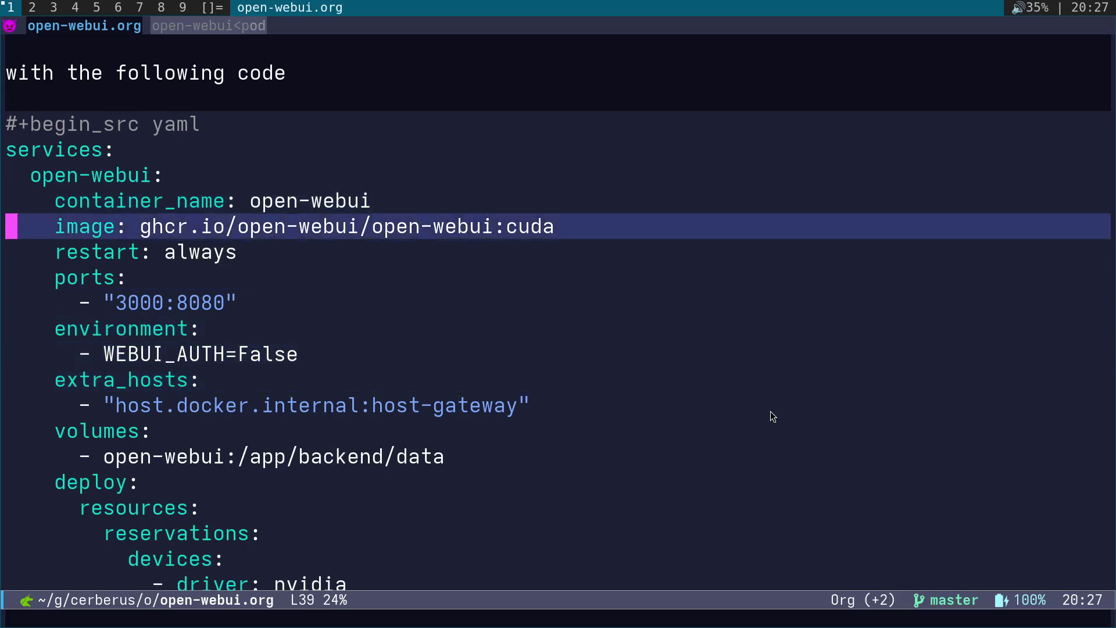
key("j")
key("j")
key("j")
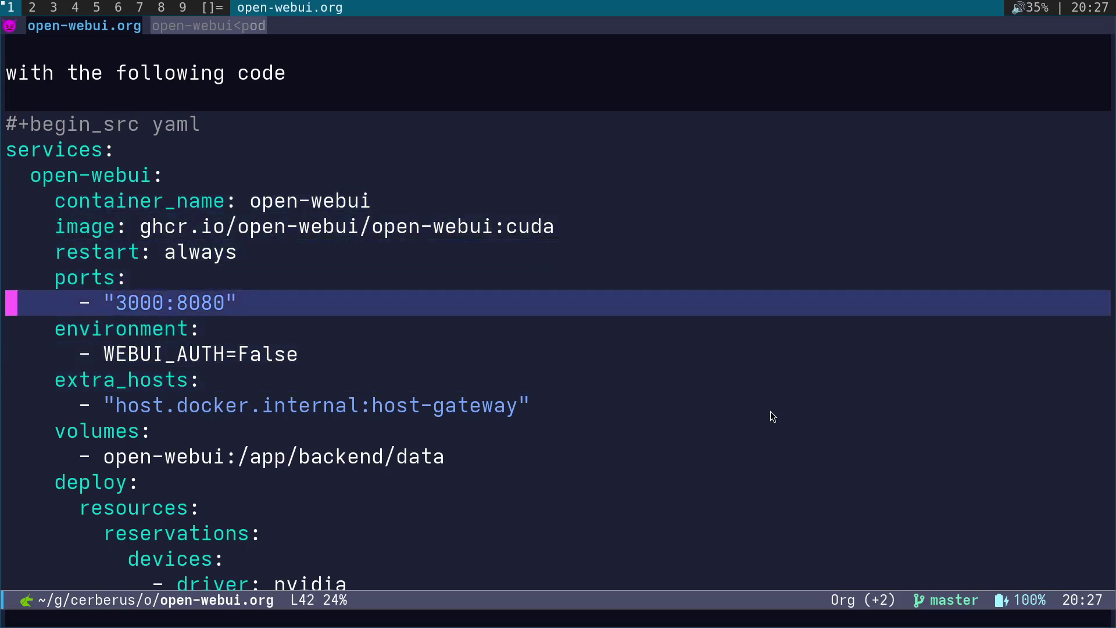
key("j")
key("j")
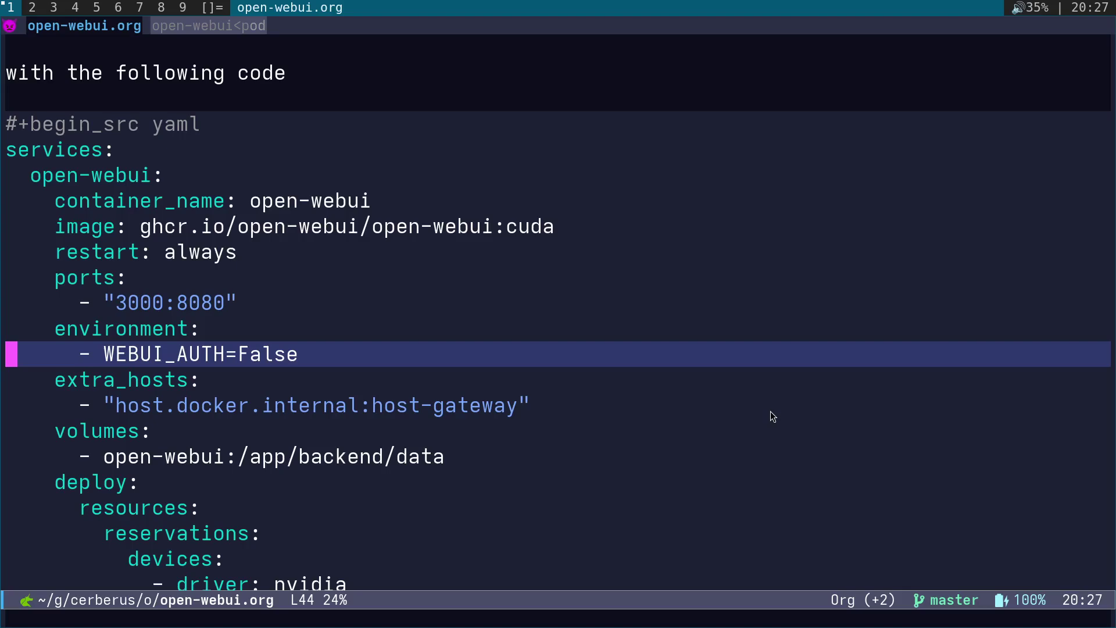
key("k")
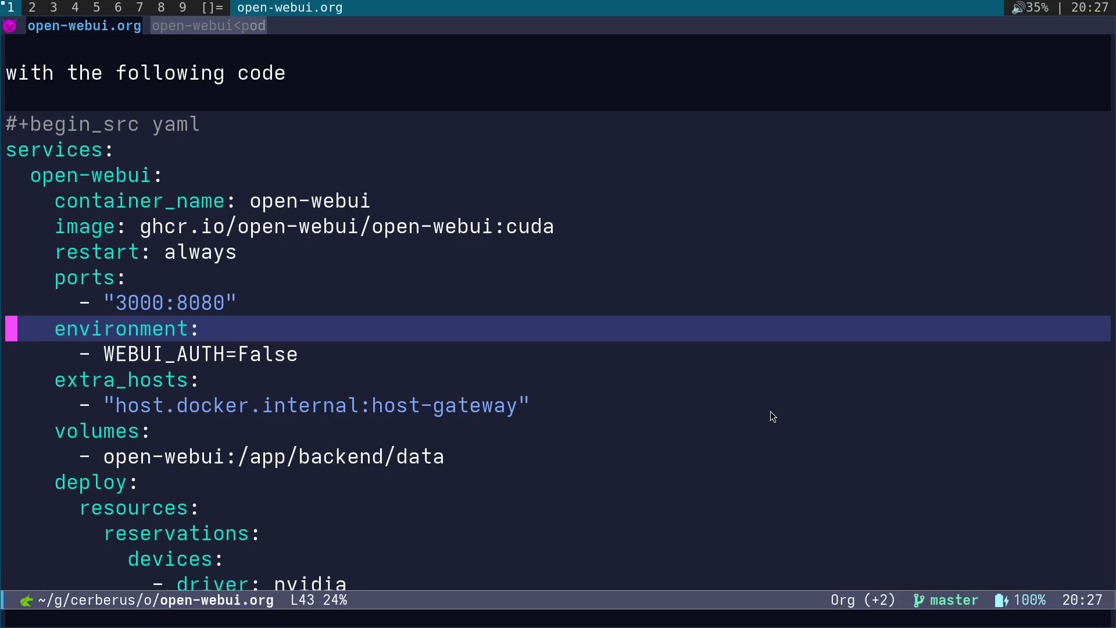
key("j")
key("j")
key("j")
key("j")
key("j")
key("j")
key("j")
key("j")
key("j")
key("j")
key("j")
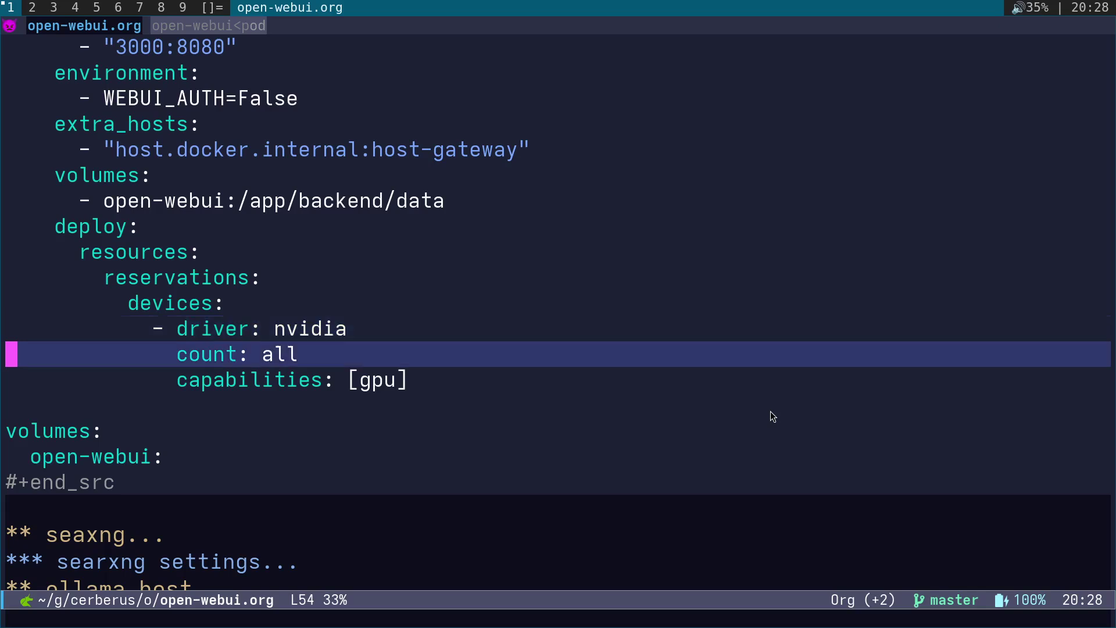
Step: Open the ~/git/nixos configuration folder with find-file
key("space")
key("b")
key("X")
key("ctrl+x")
key("ctrl+f")
type("git/")
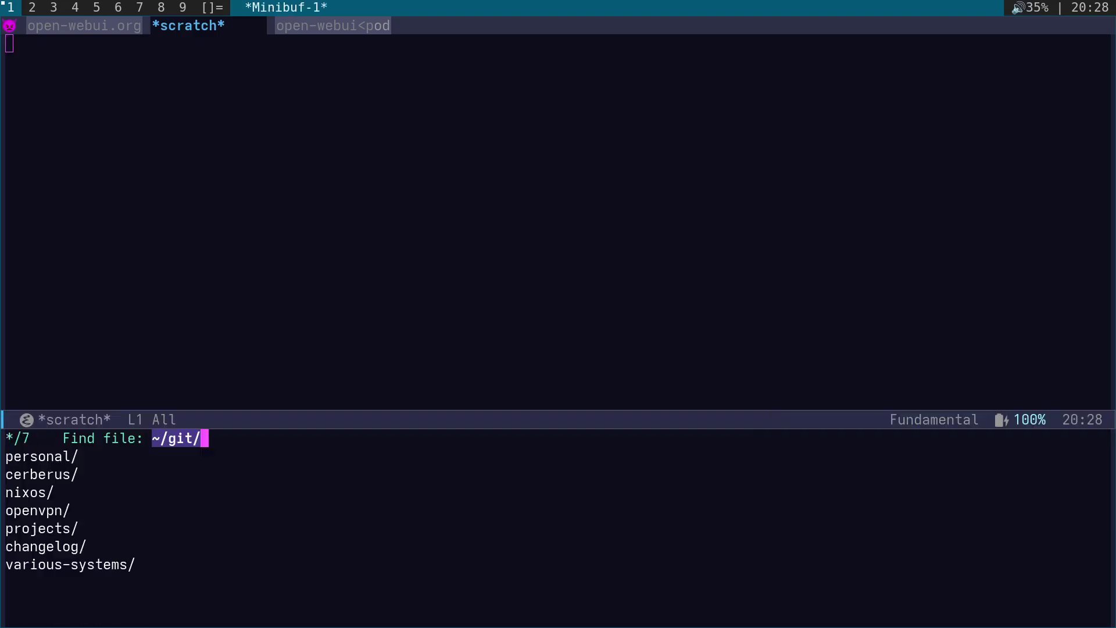
key("Return")
key("Return")
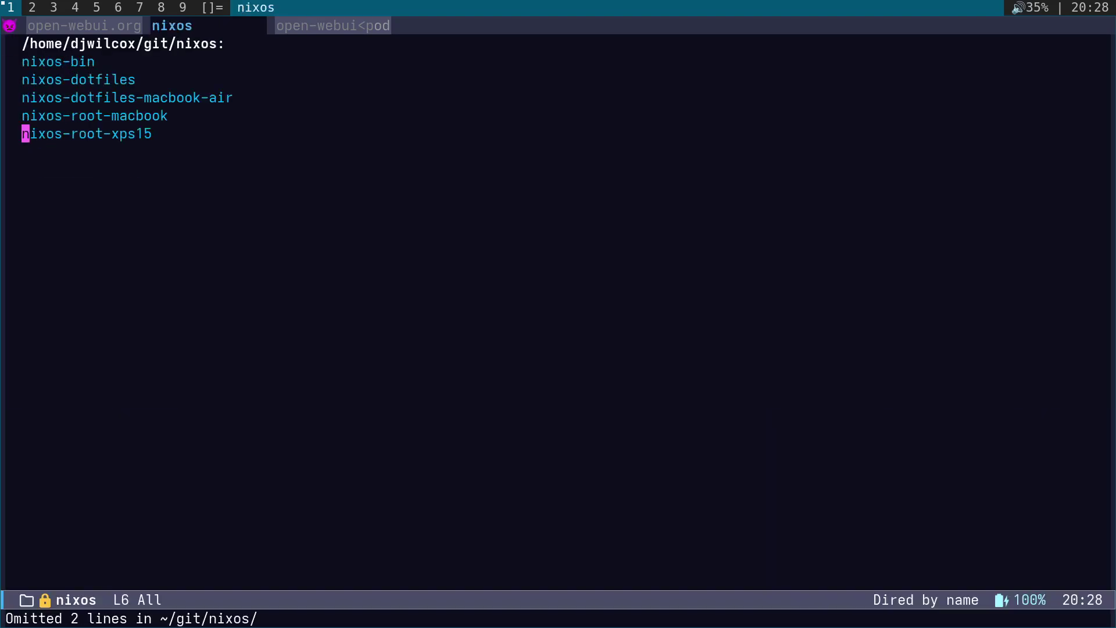
key("Return")
key("Return")
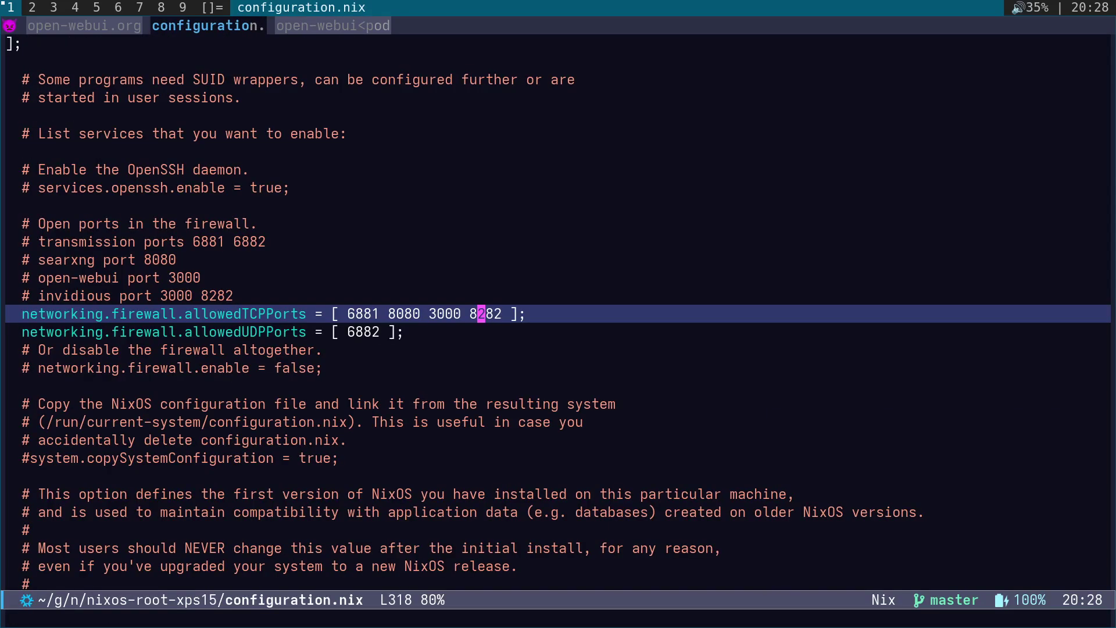
Step: Jump to the podman = { block in the NixOS configuration by searching 'podma'
key("space")
key("s")
key("s")
type("podma")
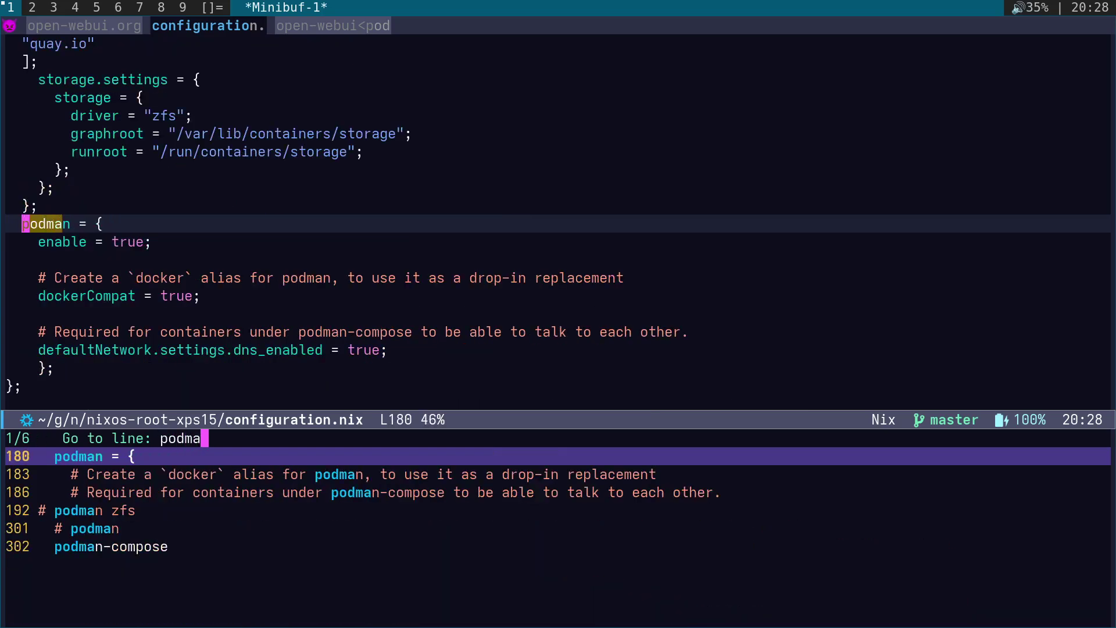
key("Return")
key("k")
key("k")
key("k")
key("k")
key("k")
key("k")
key("k")
key("k")
key("k")
key("k")
key("k")
key("k")
key("k")
key("k")
key("k")
key("k")
key("k")
key("k")
key("k")
key("k")
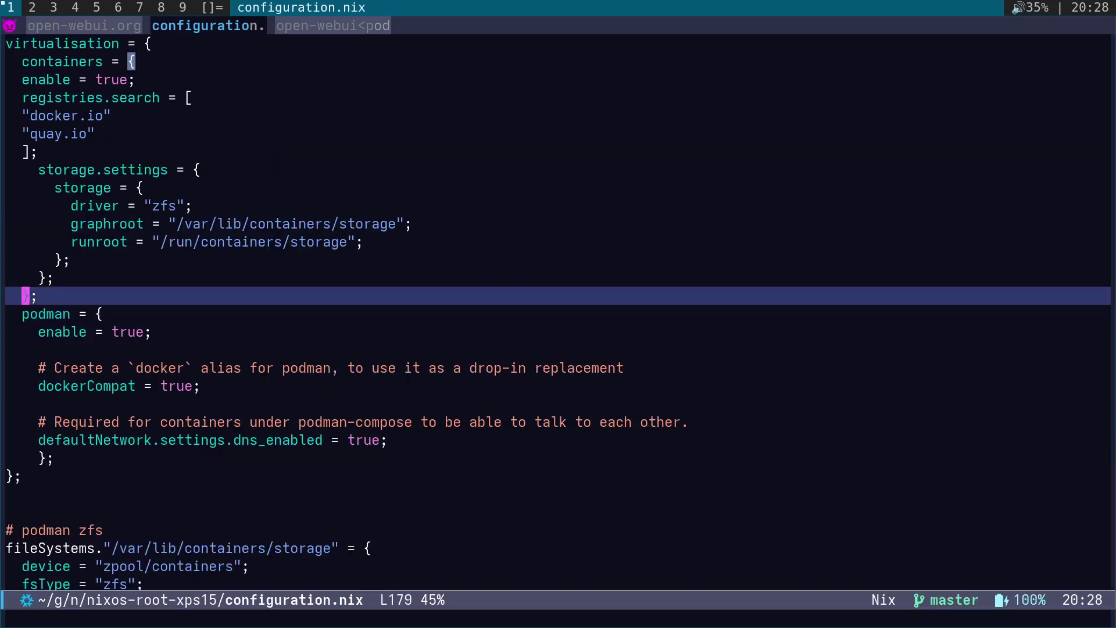
key("j")
key("j")
key("j")
key("j")
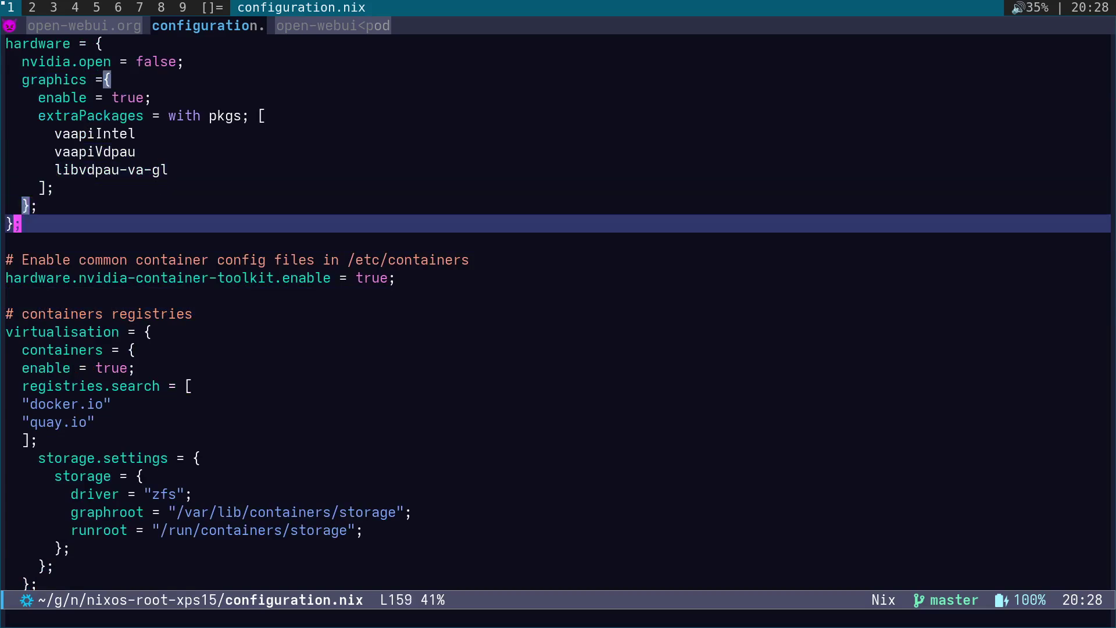
key("0")
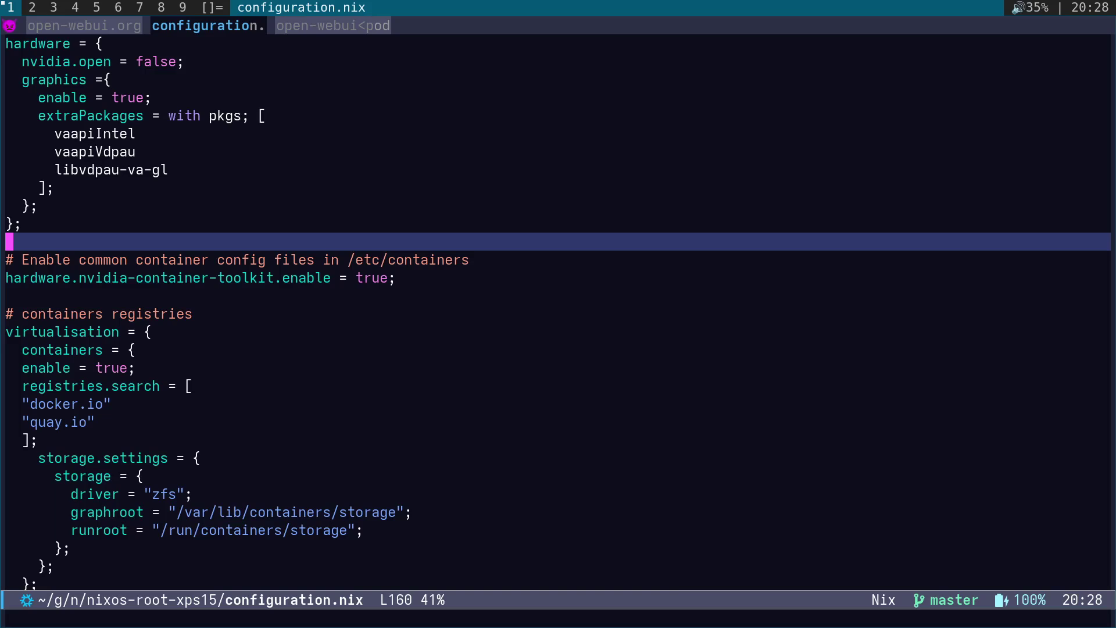
Step: Return to the open-webui.org notes via Dired and fold the podman-compose.yaml section
key("minus")
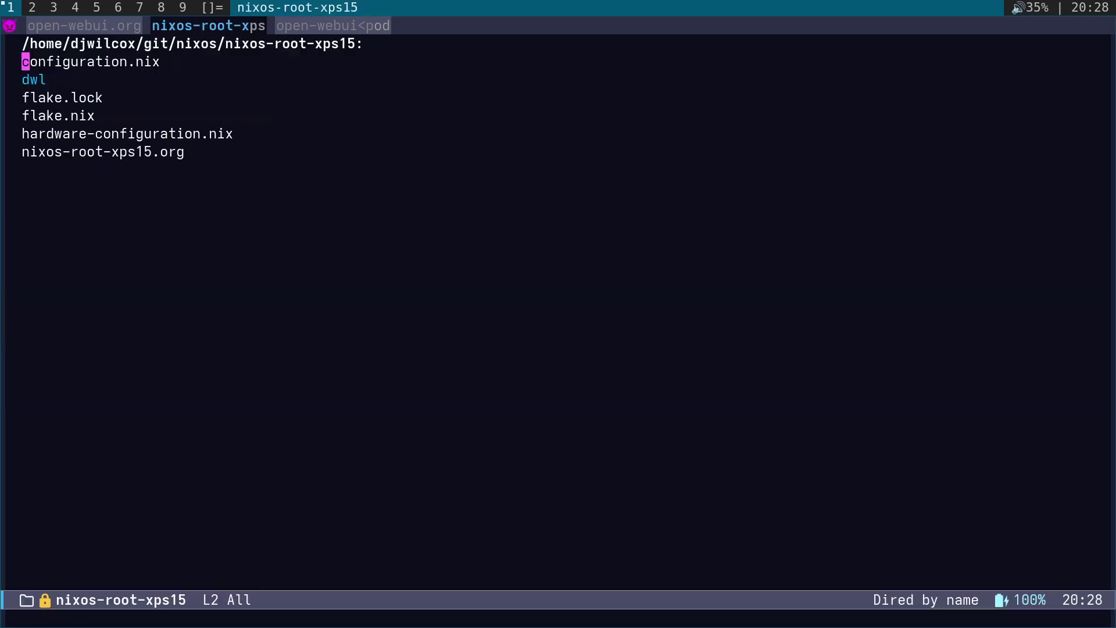
key("q")
key("ctrl+x")
key("Left")
key("j")
key("j")
key("j")
key("j")
key("j")
key("j")
key("j")
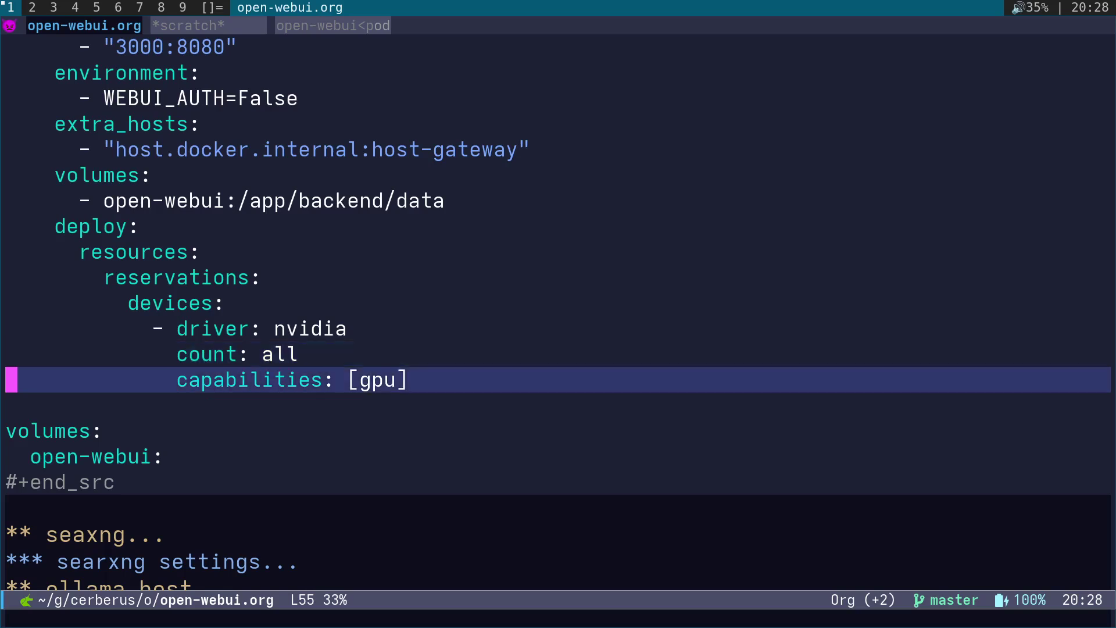
key("g")
key("h")
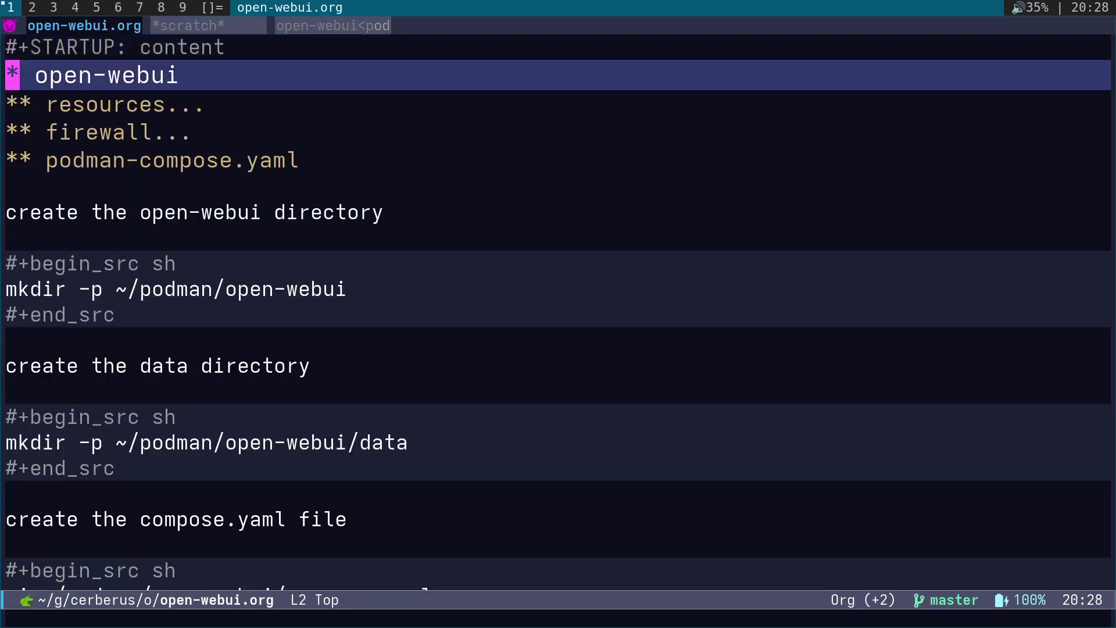
key("j")
Step: Unfold the seaxng section and step through its example SearXNG URL's IP, port and search query
key("j")
key("j")
key("Tab")
key("j")
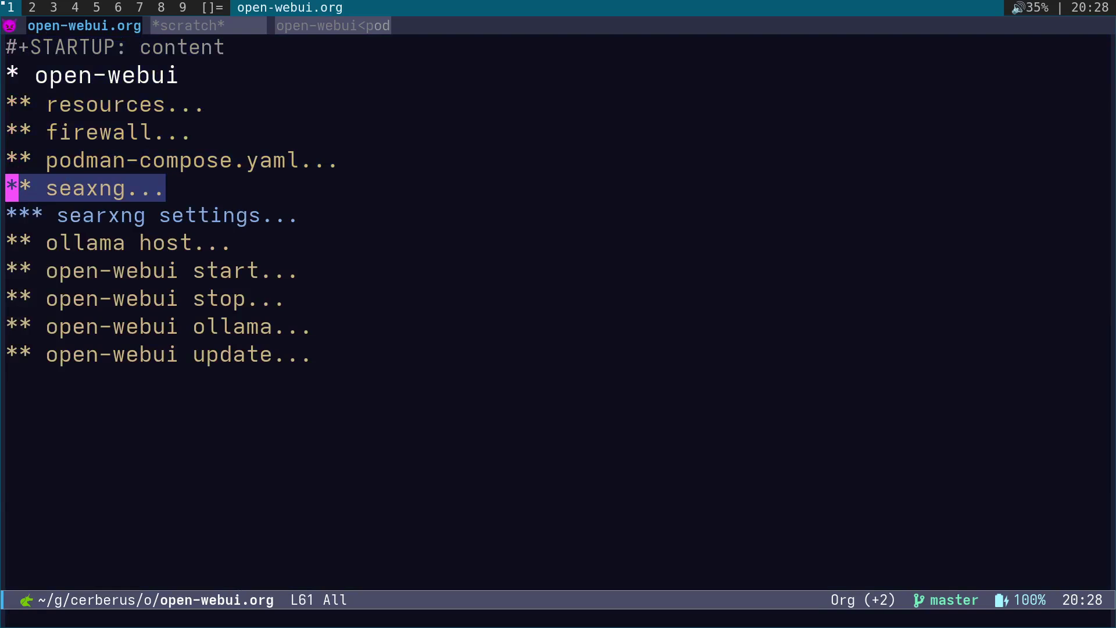
key("Tab")
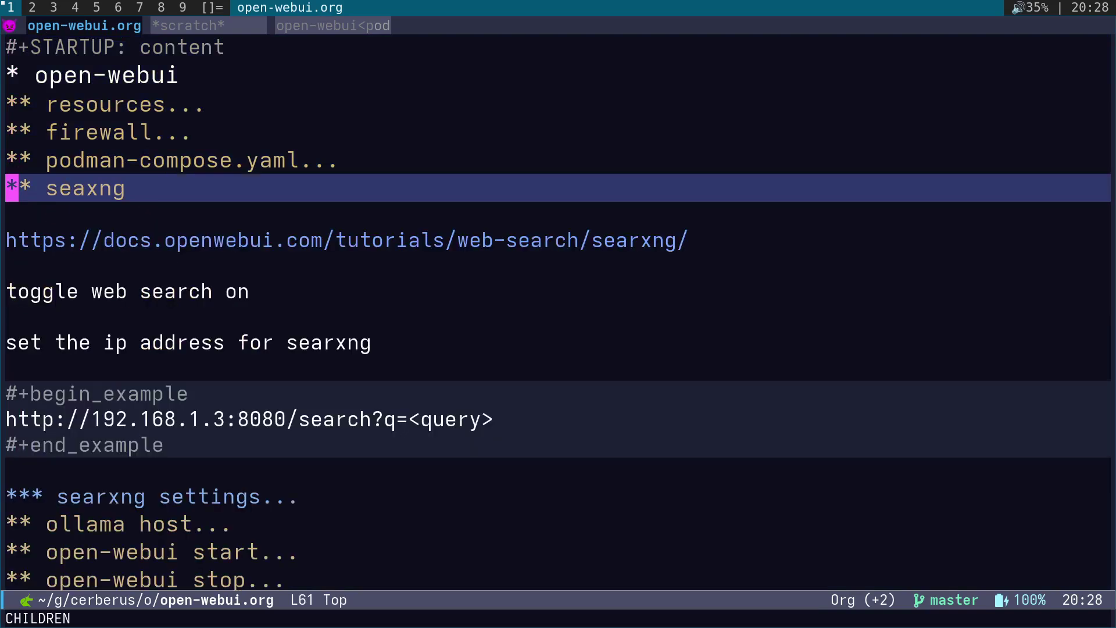
key("j")
key("j")
key("j")
key("j")
key("j")
key("j")
key("j")
key("j")
key("j")
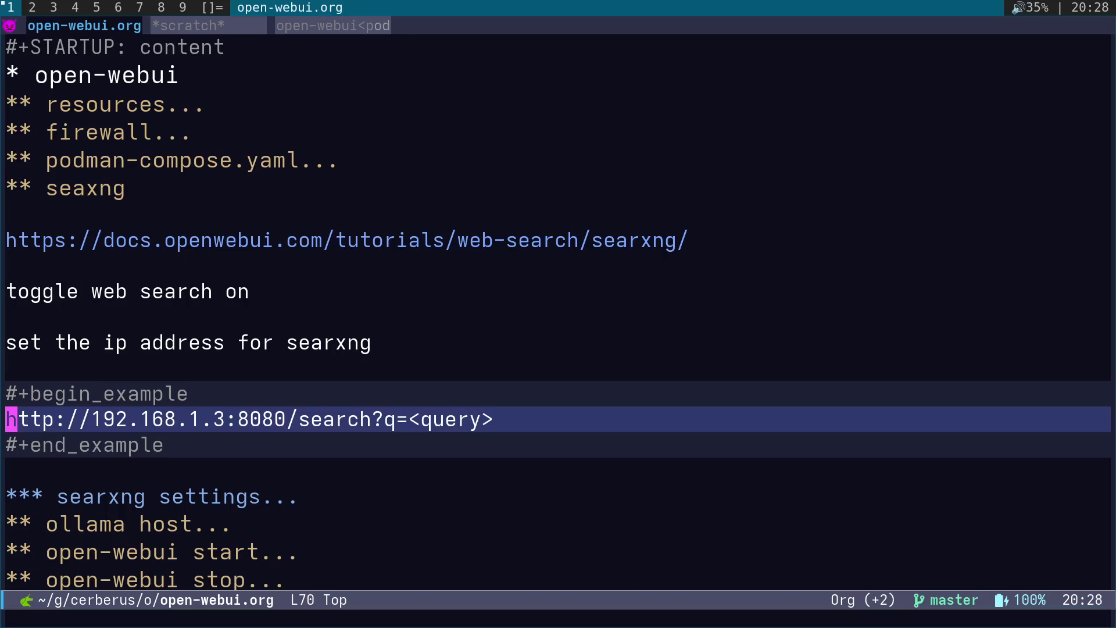
key("l")
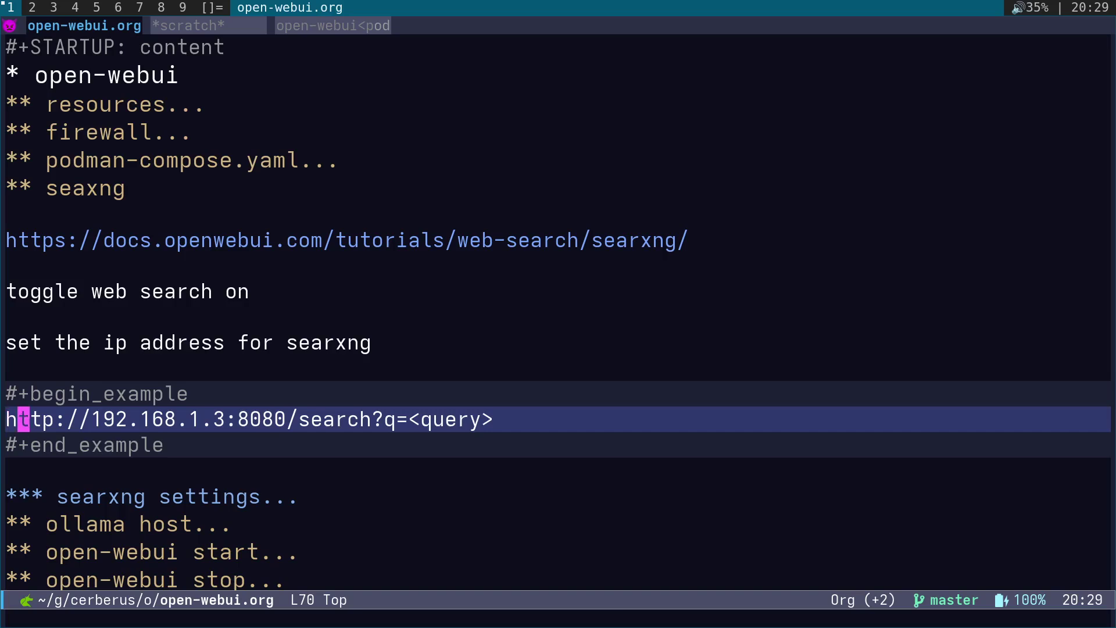
key("w")
key("w")
key("l")
key("w")
key("f")
key("3")
key("t")
key("slash")
key("l")
key("f")
key("question")
key("l")
key("l")
key("l")
key("l")
key("l")
key("l")
key("l")
key("l")
key("l")
key("l")
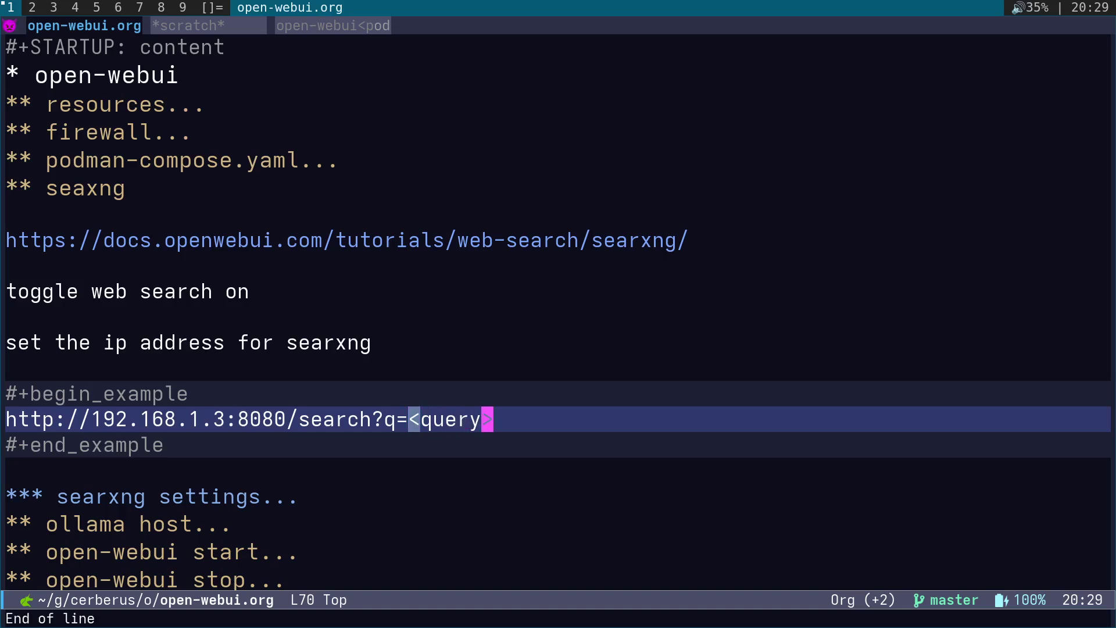
key("0")
Step: Refold and reopen seaxng, then expand the searxng settings subsection showing limiter: false
key("k")
key("k")
key("k")
key("k")
key("k")
key("k")
key("k")
key("k")
key("k")
key("Tab")
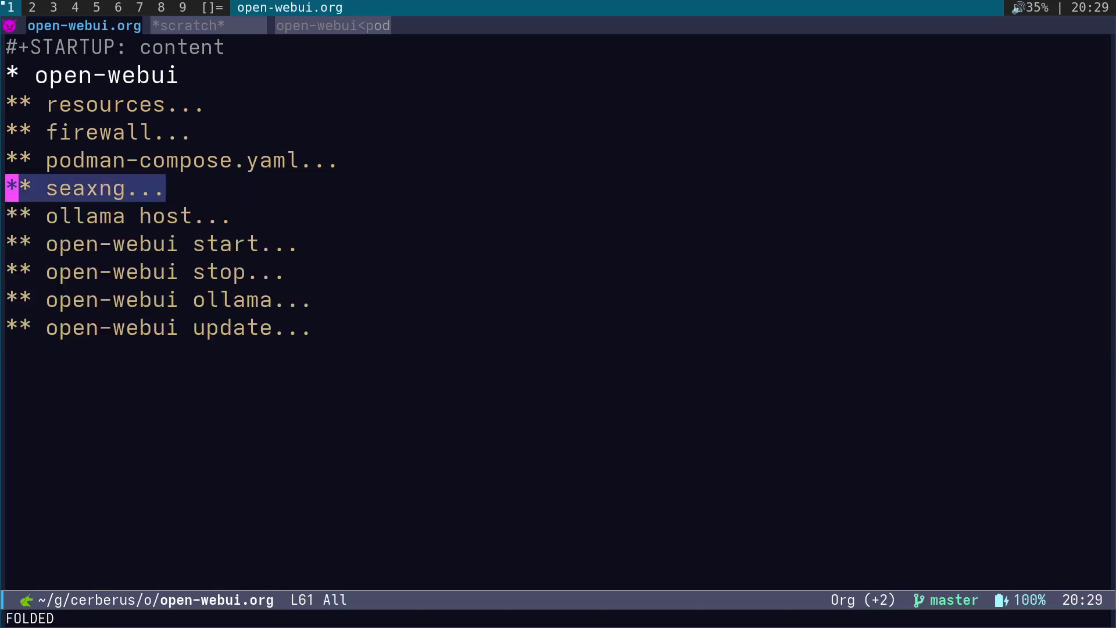
key("j")
key("k")
key("Tab")
key("j")
key("j")
key("j")
key("j")
key("j")
key("j")
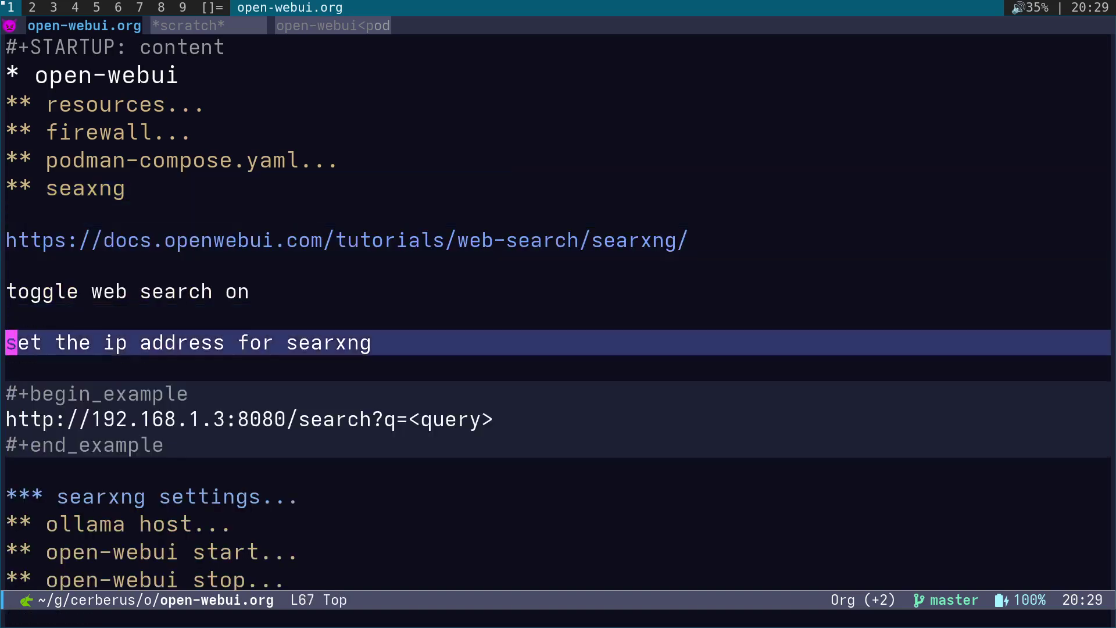
key("j")
key("j")
key("j")
key("j")
key("j")
key("j")
key("Tab")
key("j")
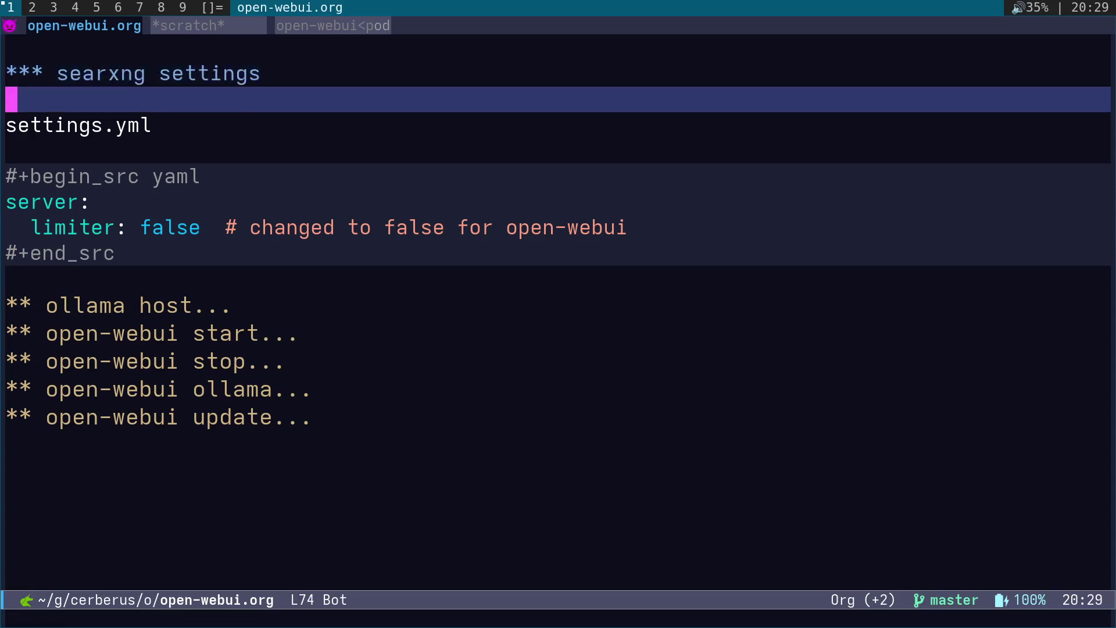
key("j")
key("j")
key("j")
key("j")
key("j")
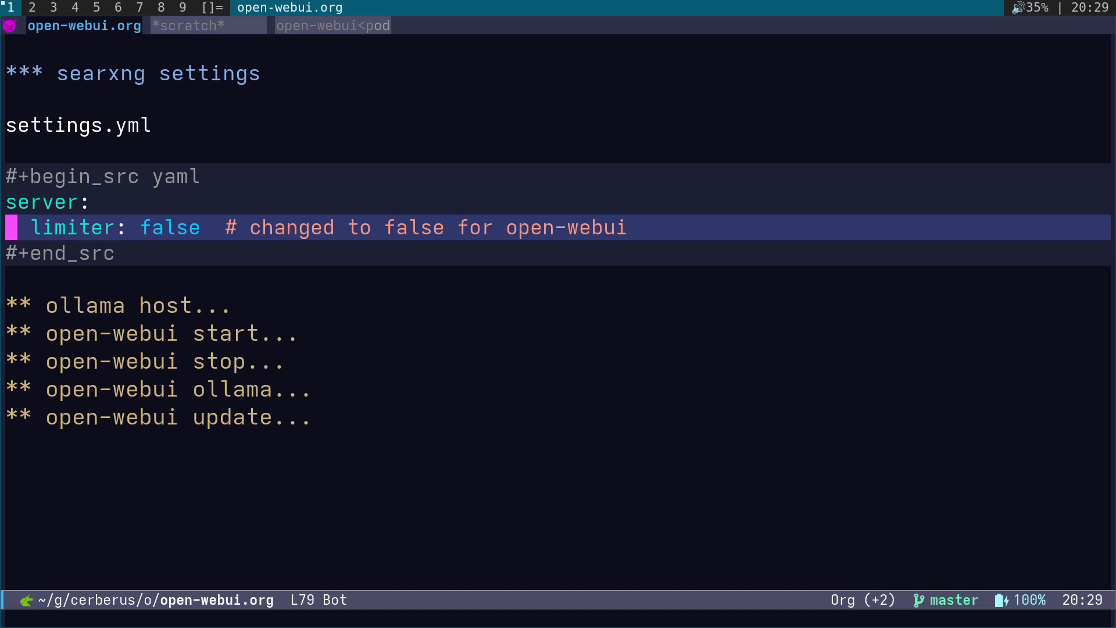
Step: Expand the ollama host notes and step down to the OLLAMA_HOST=0.0.0.0:11434 export and ollama serve lines
key("j")
key("j")
key("j")
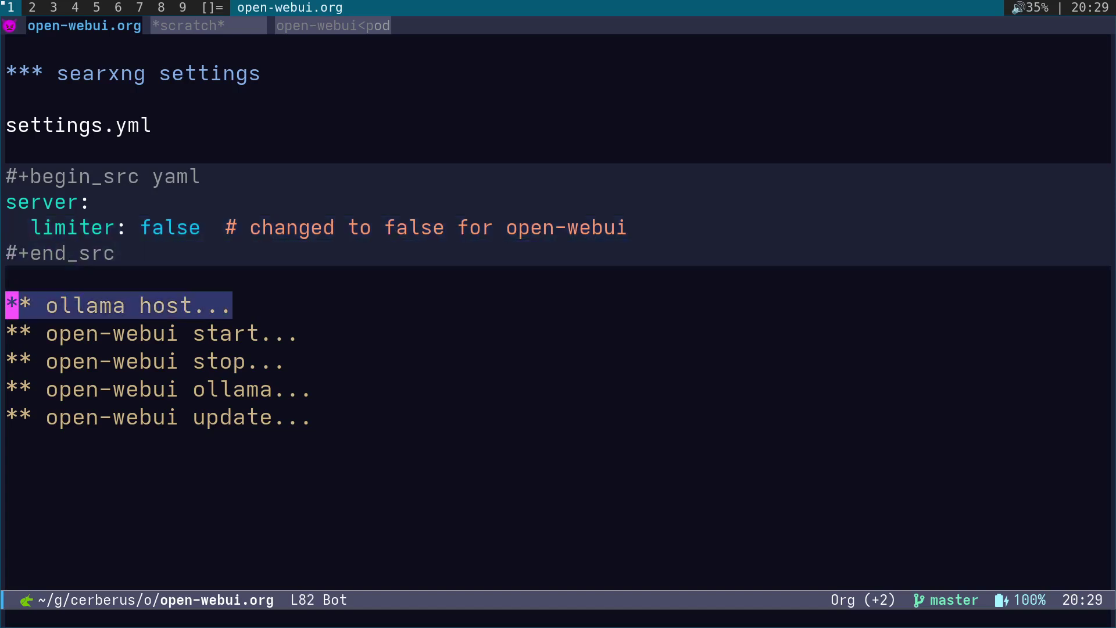
key("Tab")
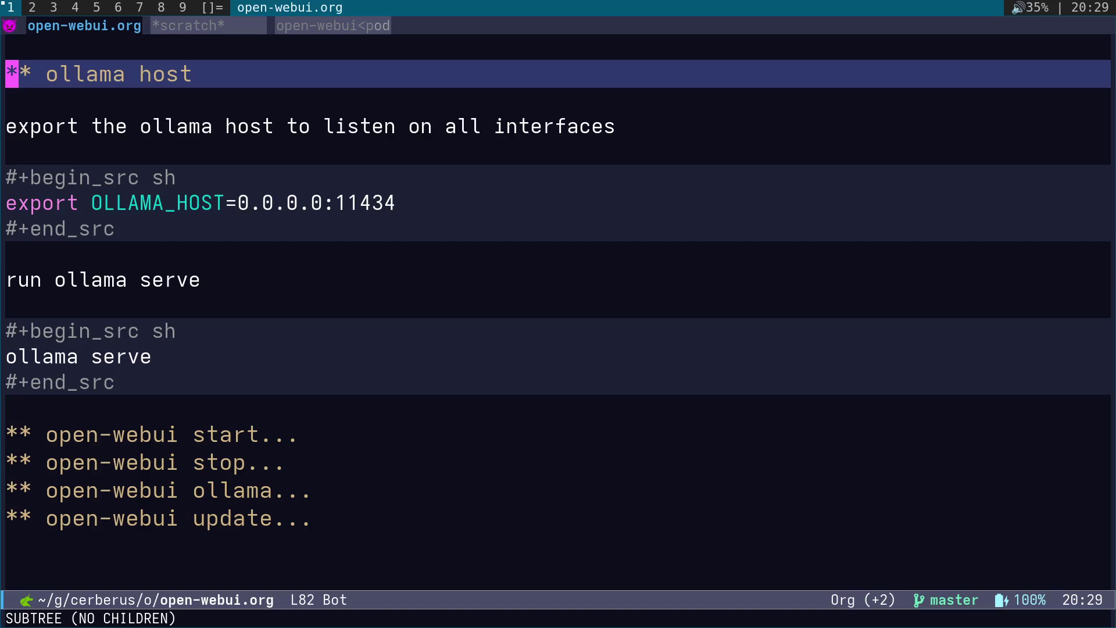
key("j")
key("j")
key("j")
key("j")
key("j")
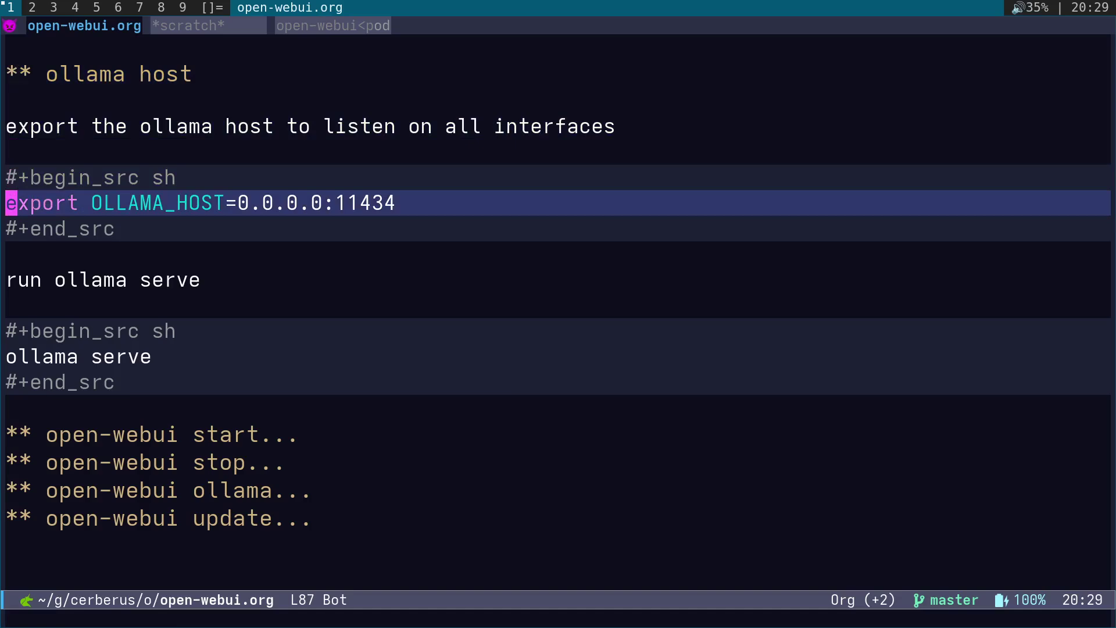
key("l")
key("l")
key("l")
key("l")
key("l")
key("l")
key("l")
key("l")
key("l")
key("l")
key("l")
key("l")
key("l")
key("l")
key("l")
key("l")
key("l")
key("l")
key("l")
key("l")
key("l")
key("l")
key("l")
key("l")
key("l")
key("l")
key("l")
key("l")
key("0")
key("j")
key("j")
key("j")
key("j")
key("j")
key("j")
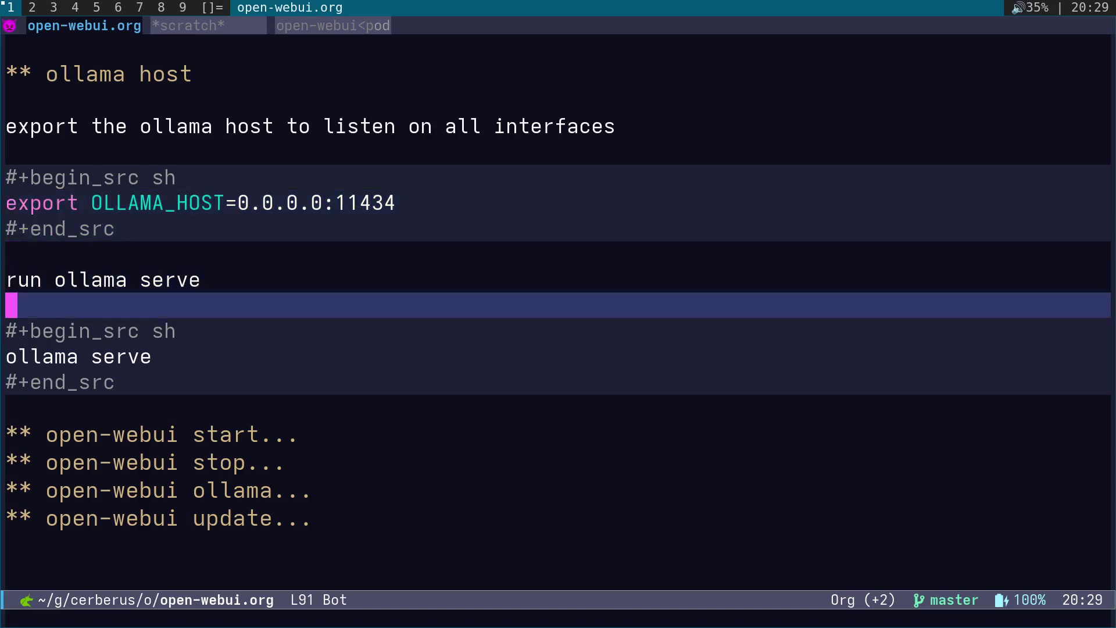
Step: In Dired, go up from the podman folder to home, then open ~/nix/ollama-cuda/ollama-start
key("g")
key("T")
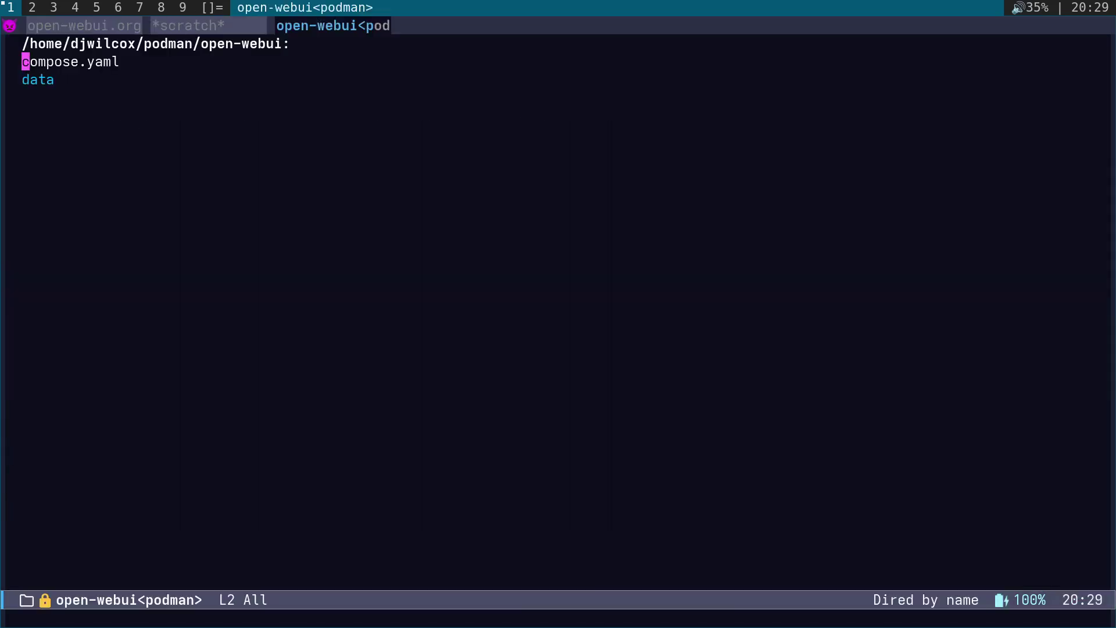
key("minus")
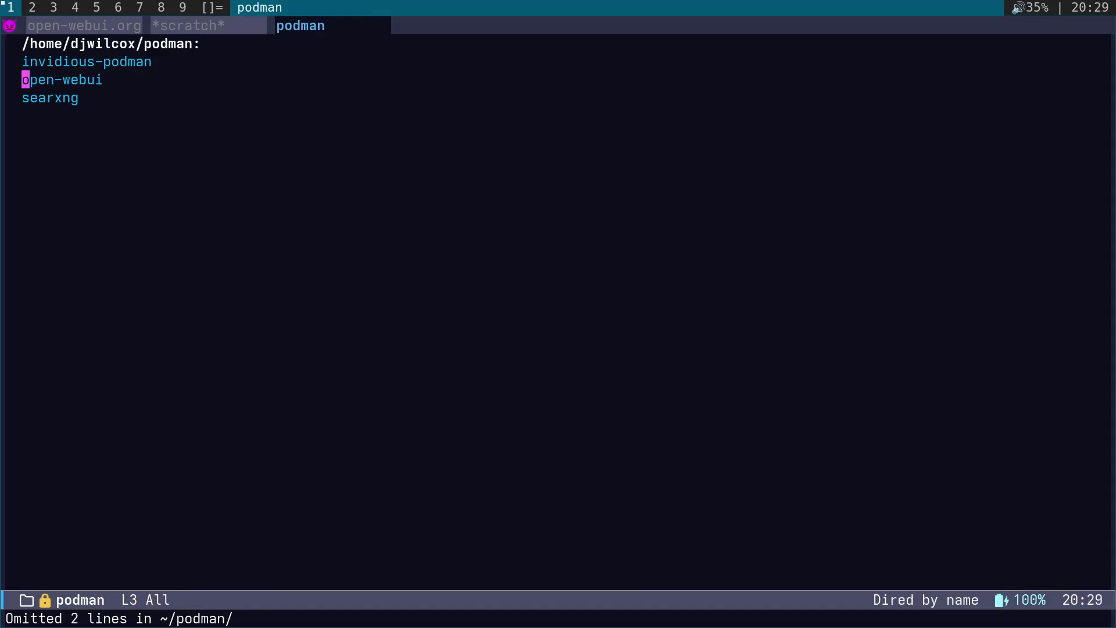
key("minus")
key("k")
key("Return")
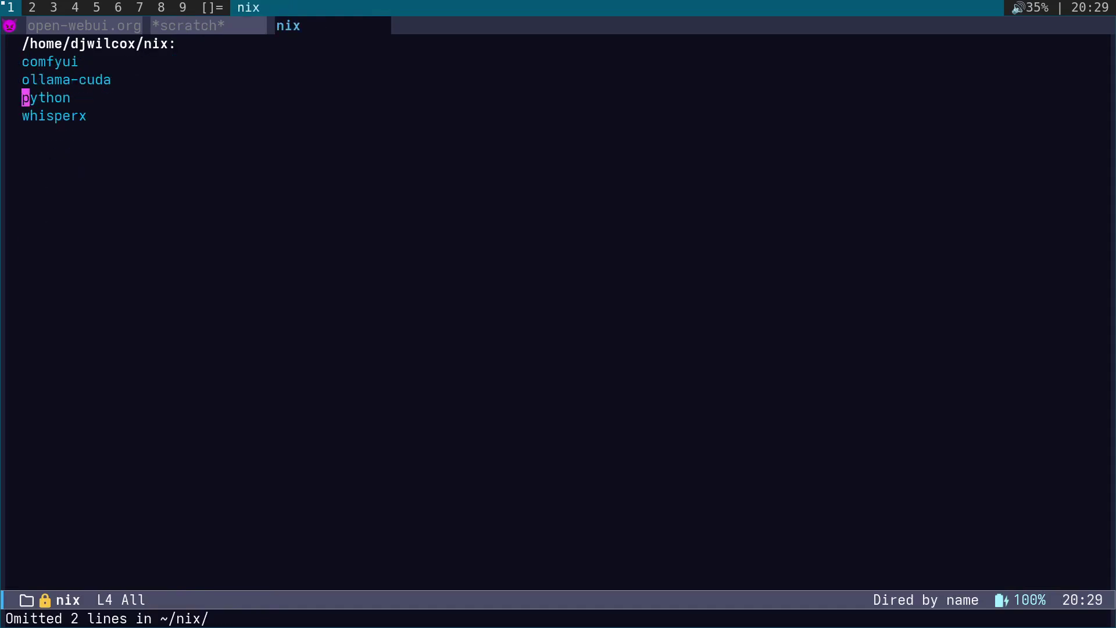
key("k")
key("Return")
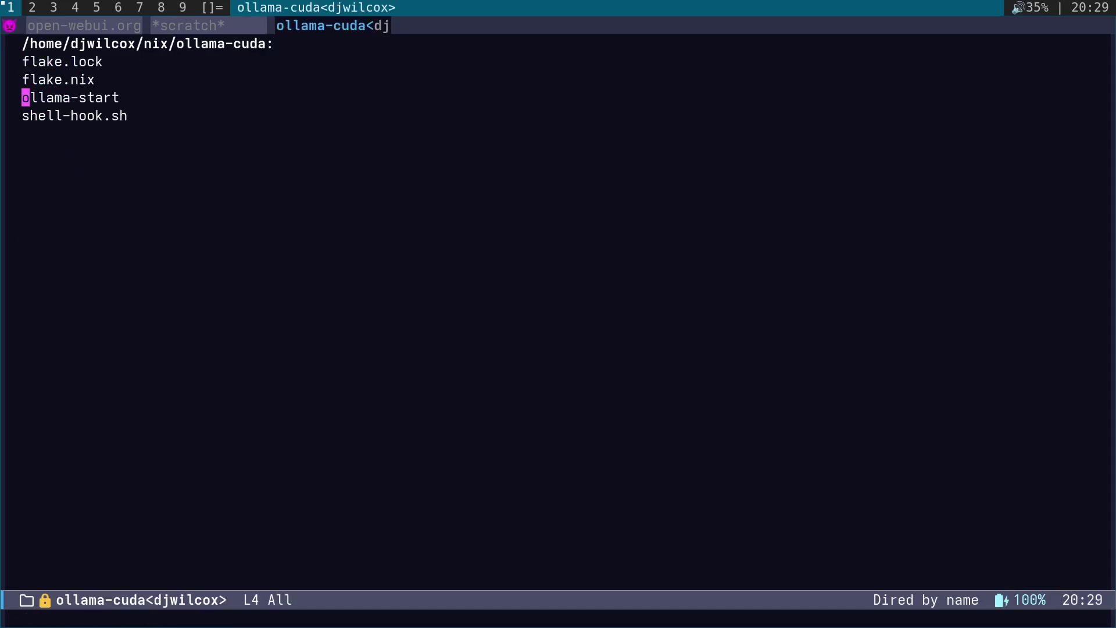
key("Return")
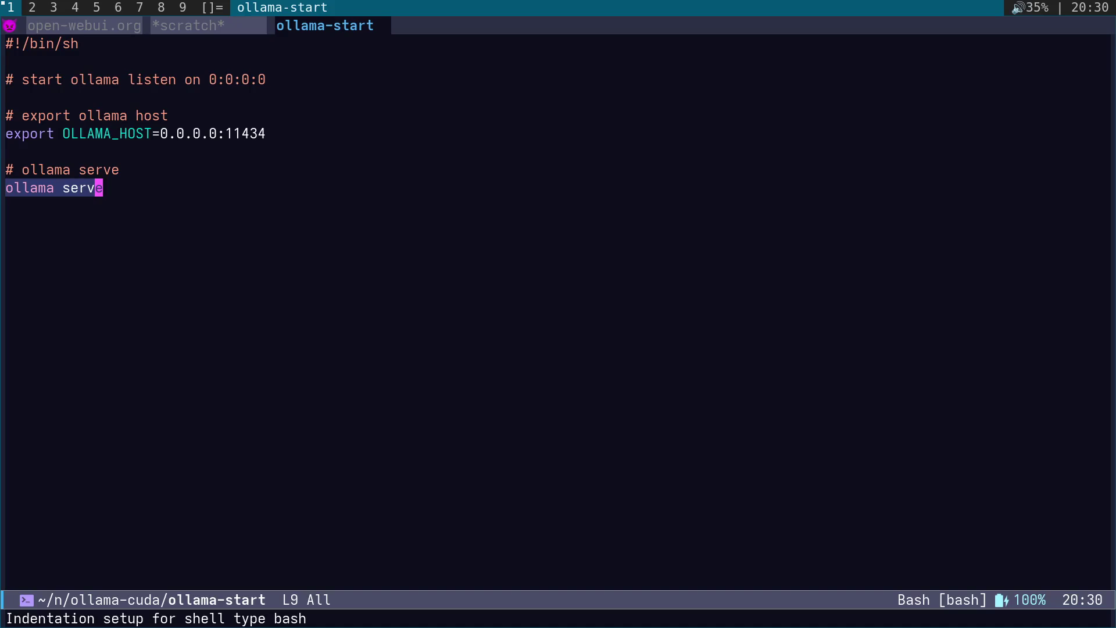
Step: Return to the open-webui.org notes buffer and fold the ollama host section
key("ctrl+x")
key("b")
key("Return")
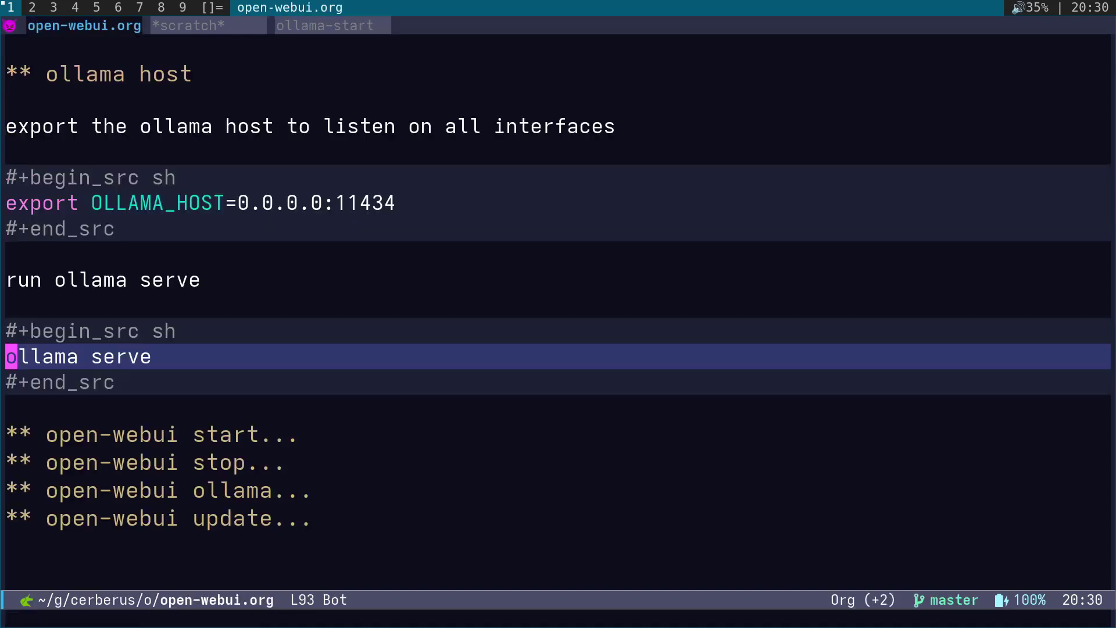
key("k")
key("{")
key("{")
key("k")
key("Tab")
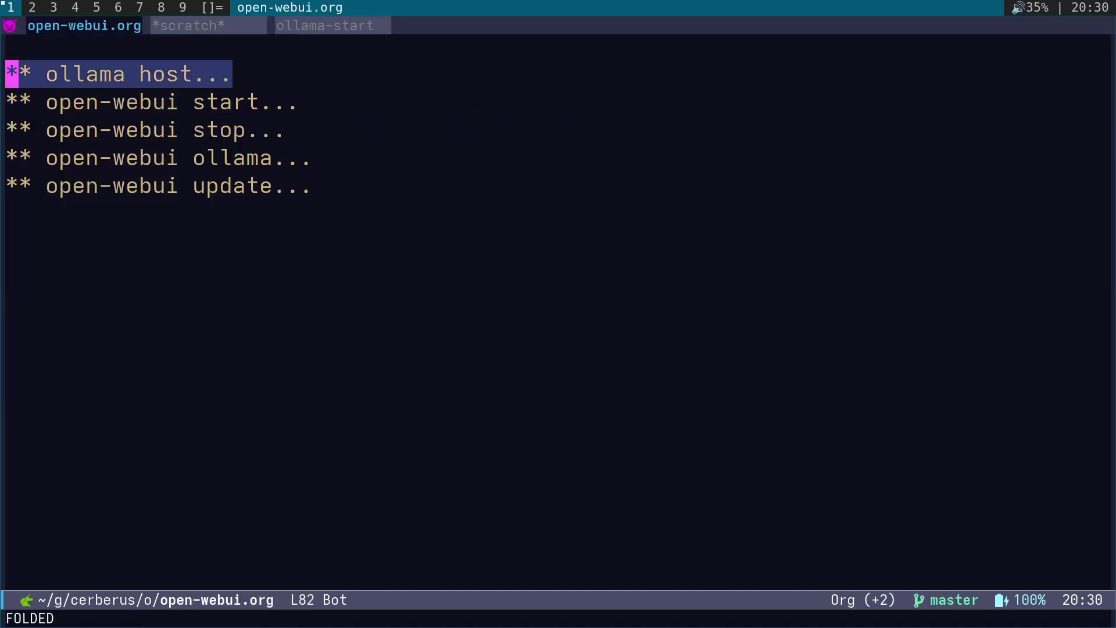
Step: Expand and review the open-webui start and open-webui stop sections, folding each afterwards
key("j")
key("Tab")
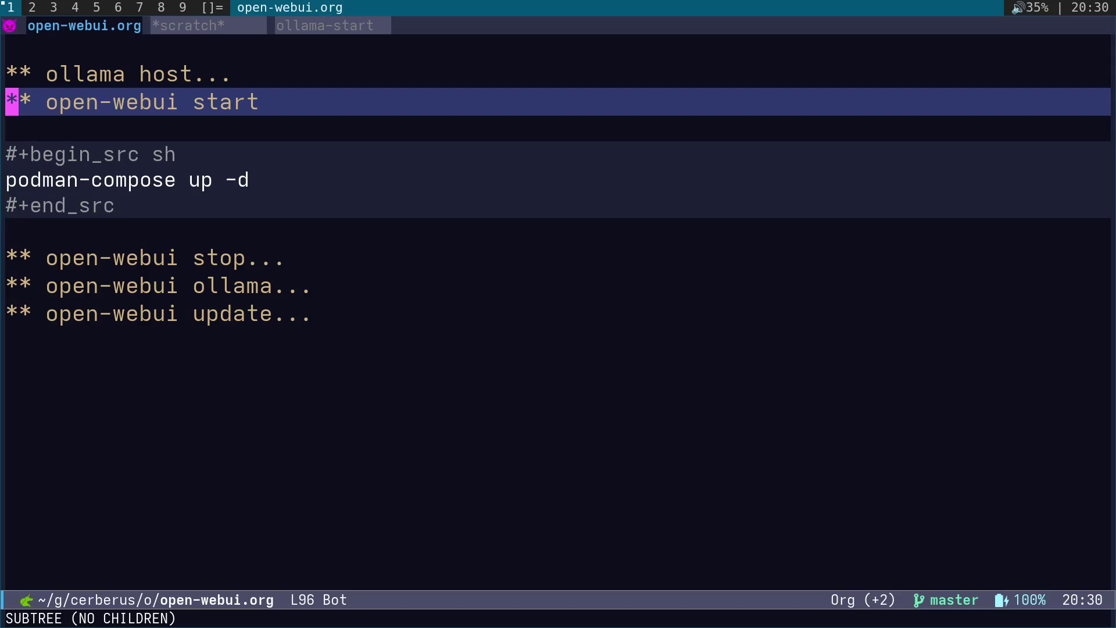
key("Tab")
key("j")
key("Tab")
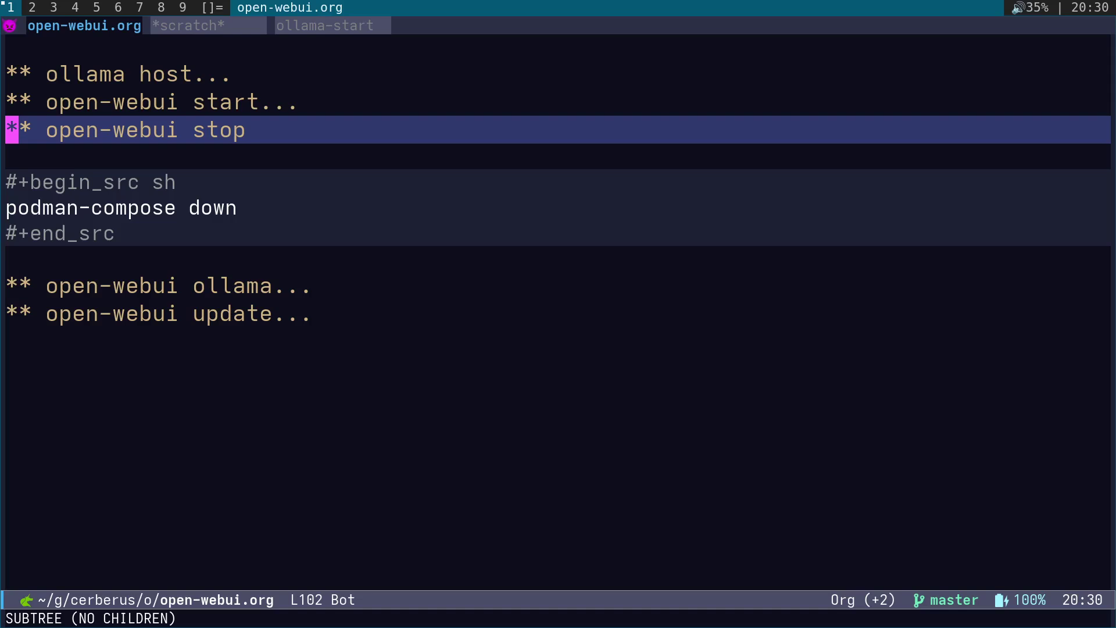
key("Tab")
Step: Expand open-webui ollama and step down to its OpenAI API URL and host.docker.internal:11434 lines
key("j")
key("Tab")
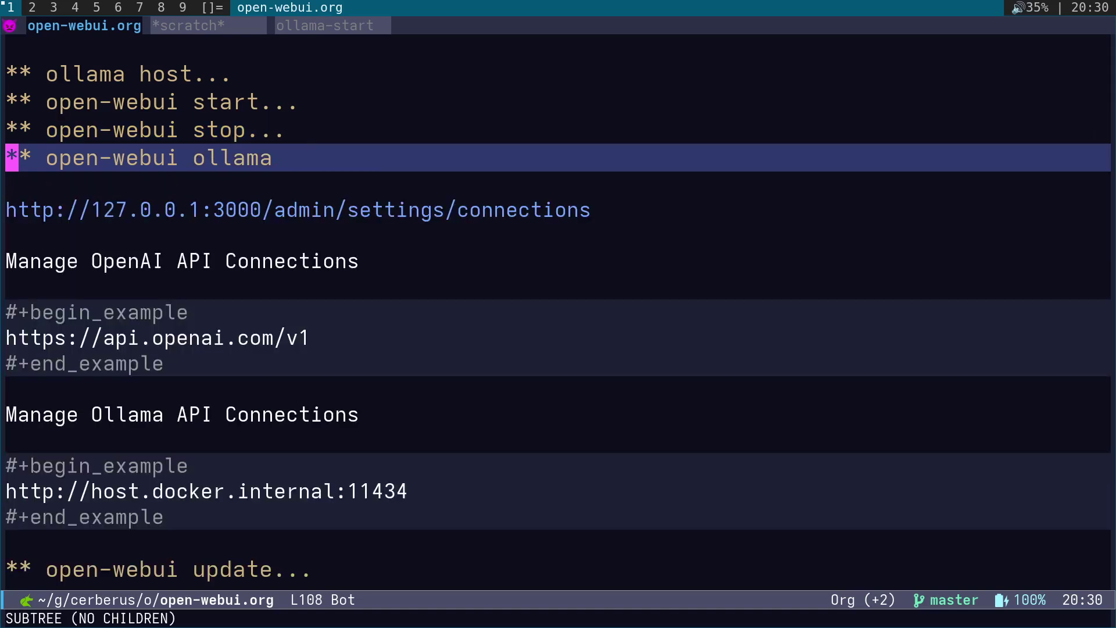
key("j")
key("j")
key("j")
key("j")
key("j")
key("j")
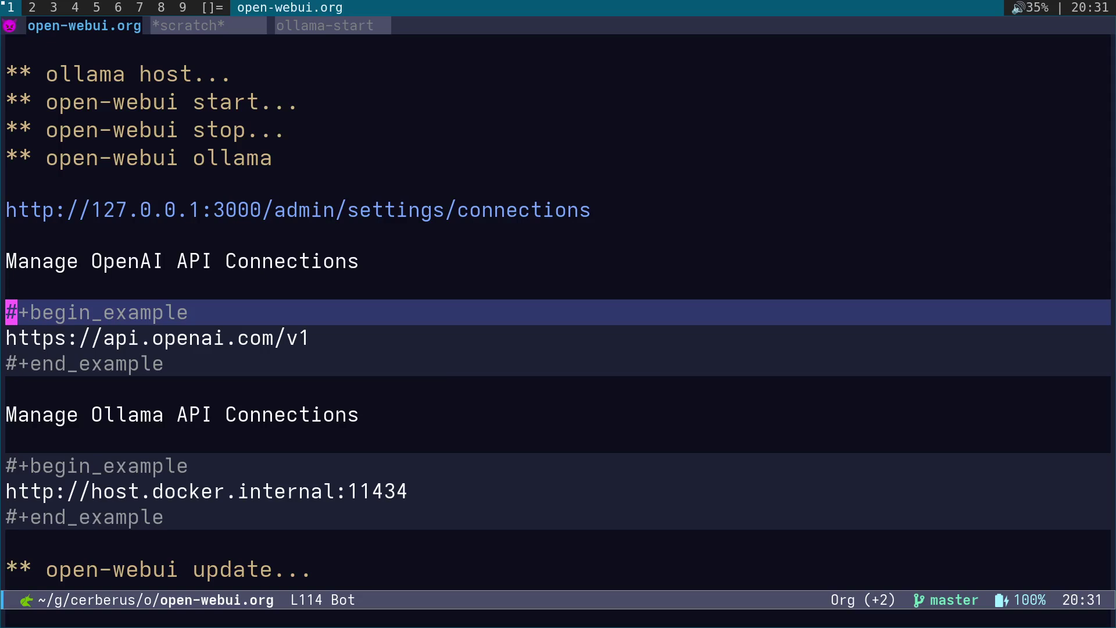
key("j")
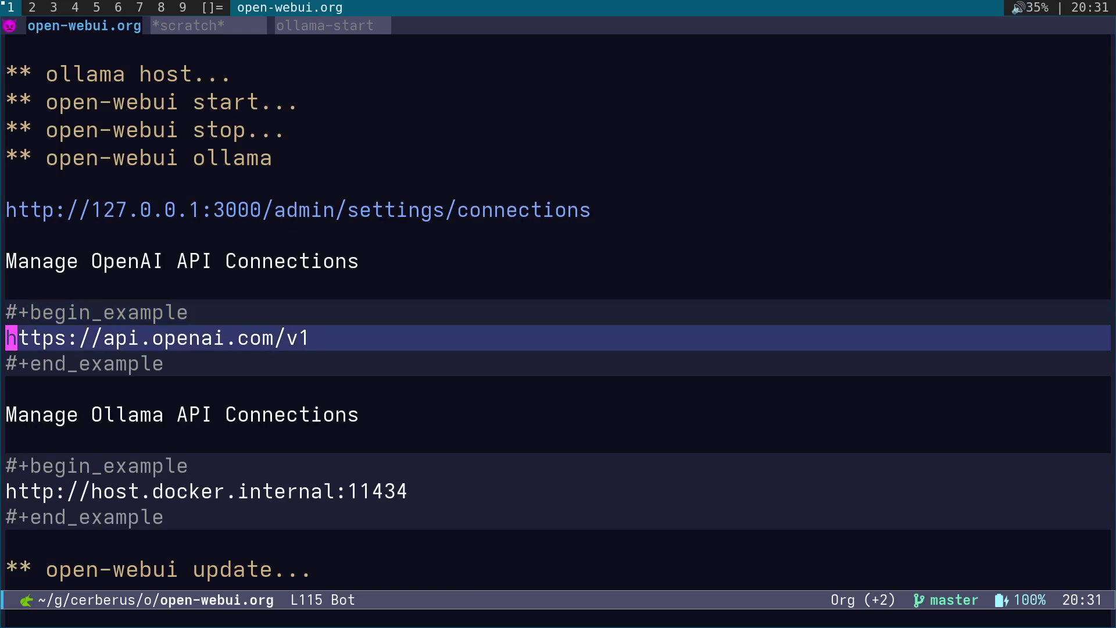
key("j")
key("j")
key("j")
key("j")
key("j")
key("j")
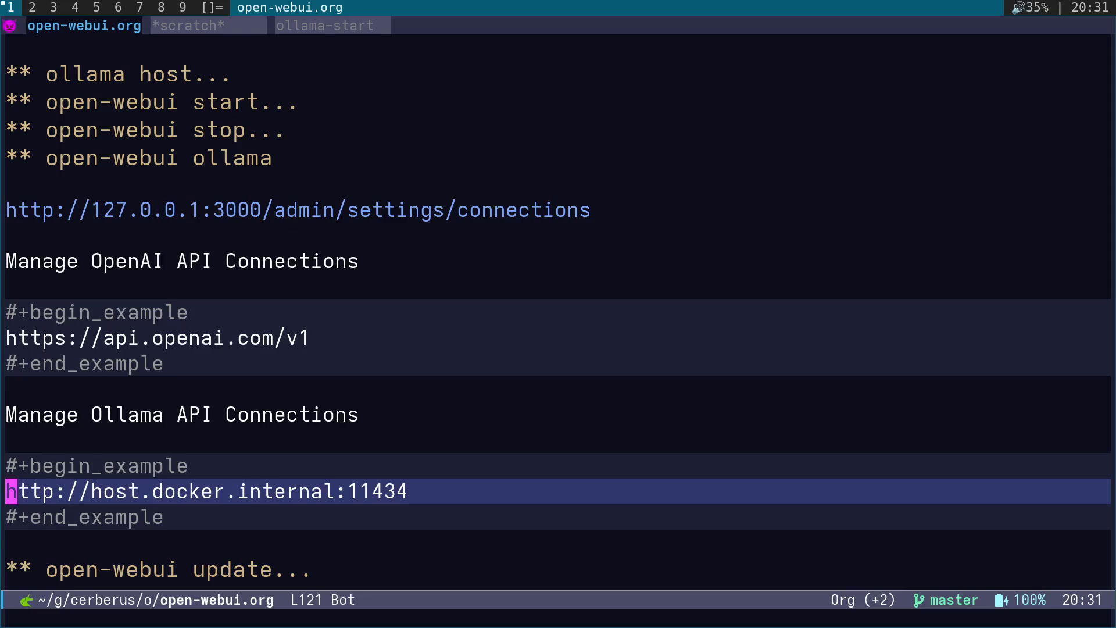
Step: Fold open-webui ollama and expand open-webui update to show podman-compose pull && up -d --force-recreate
key("k")
key("k")
key("k")
key("k")
key("k")
key("k")
key("k")
key("k")
key("k")
key("k")
key("k")
key("k")
key("k")
key("Tab")
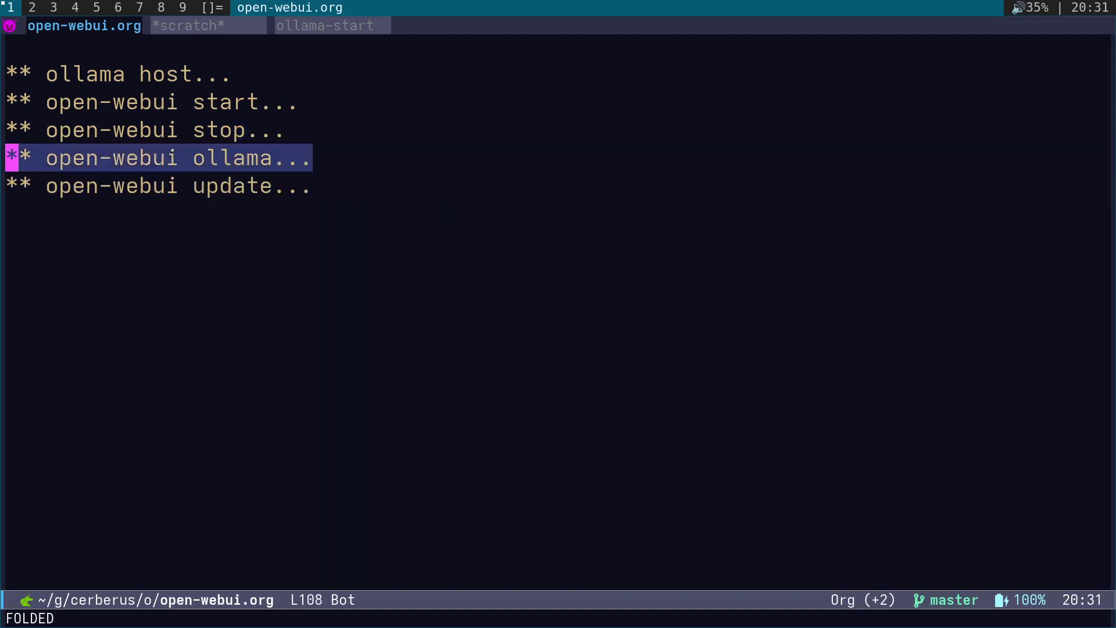
key("j")
key("Tab")
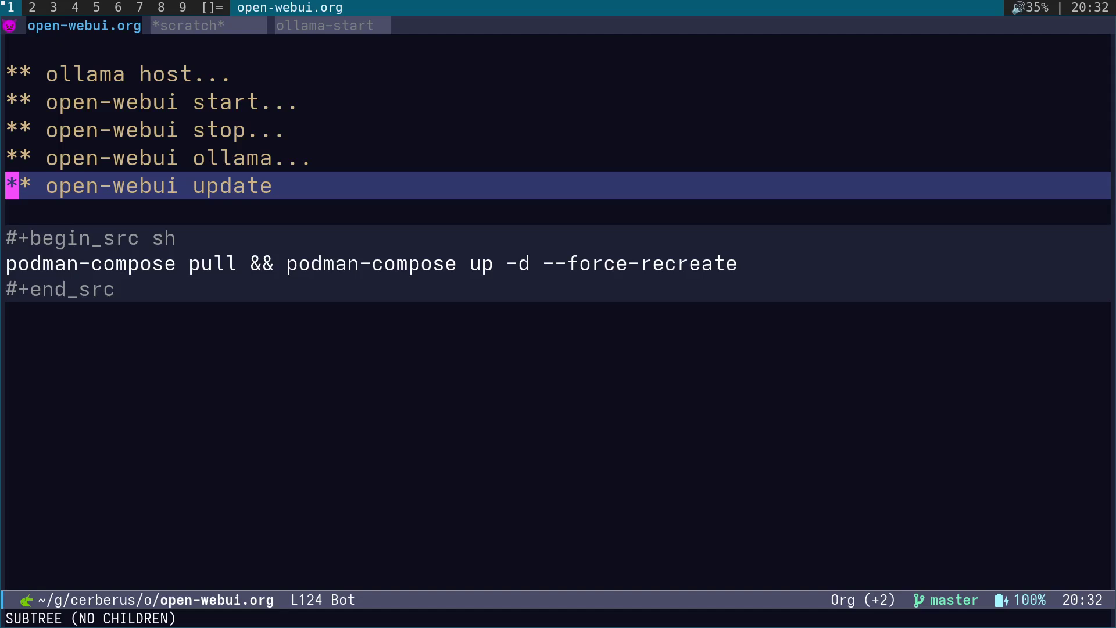
Step: Switch to *scratch* and browse ~/Videos/open-webui/ in Dired down to open-webui.mkv
key("g")
key("t")
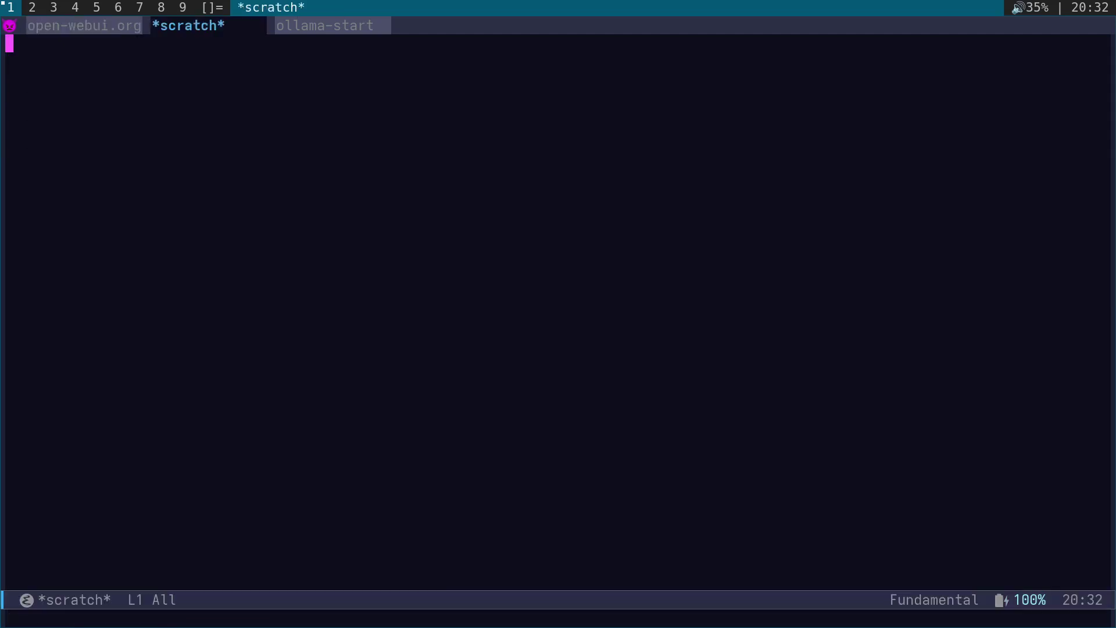
key("space")
key("f")
key("f")
type("v")
key("Tab")
type("o")
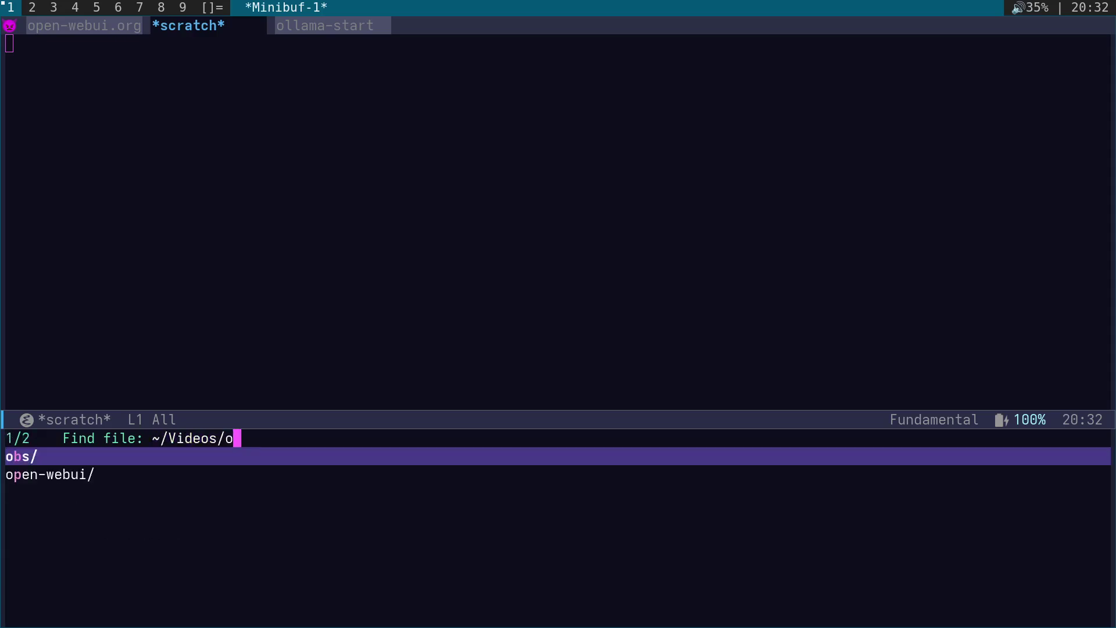
key("Tab")
key("Return")
key("j")
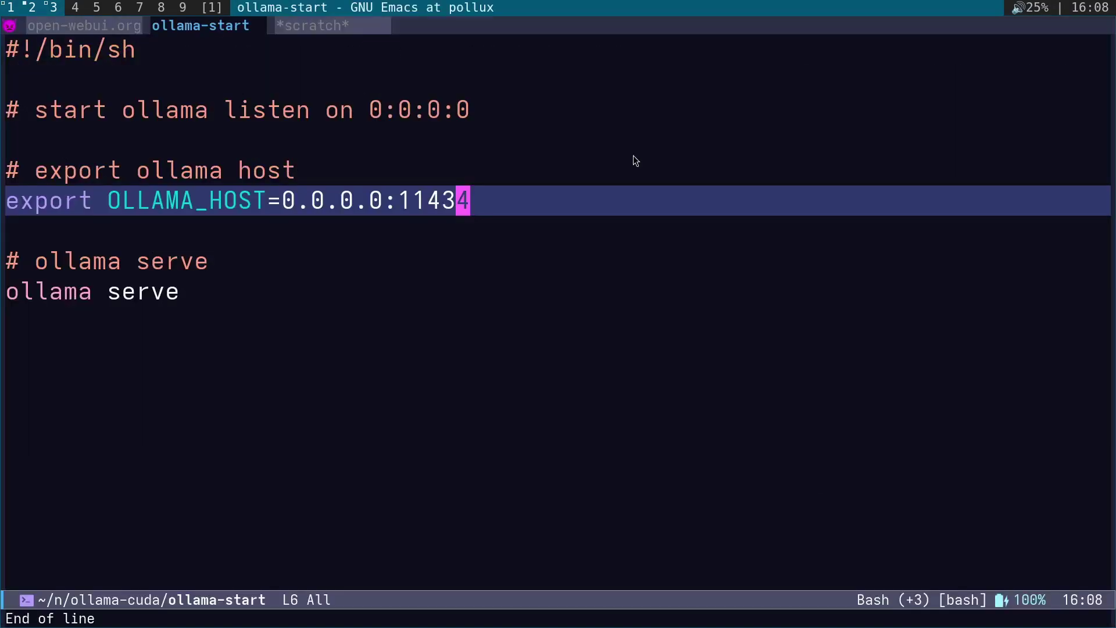
Step: Run ./ollama-start in the tmux terminal to start the Ollama server
key("j")
key("j")
key("j")
key("alt+Tab")
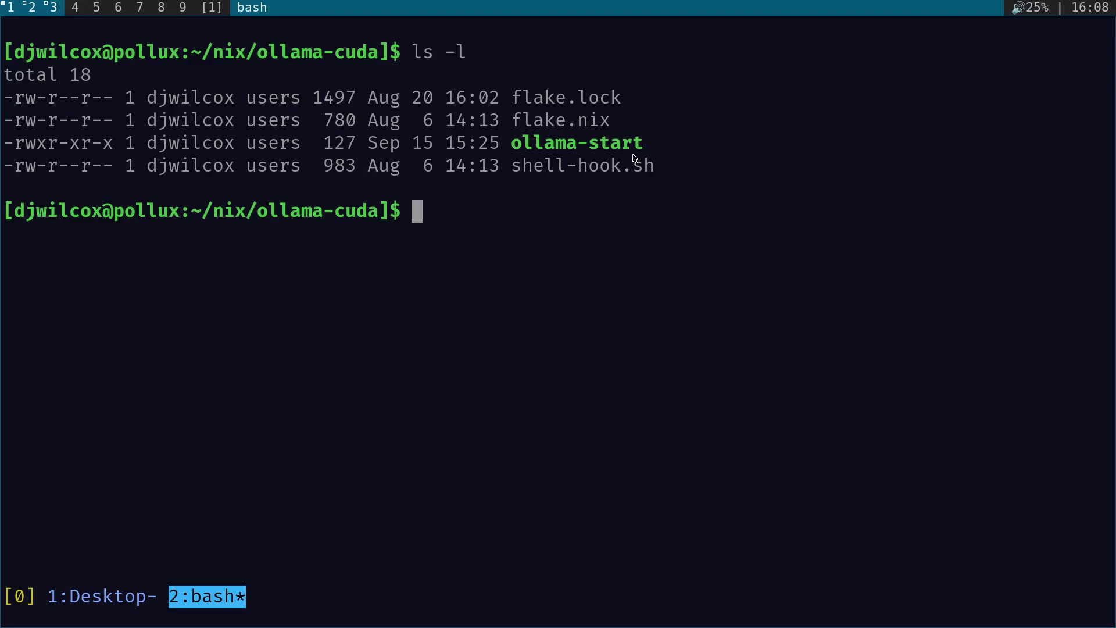
type("./ol")
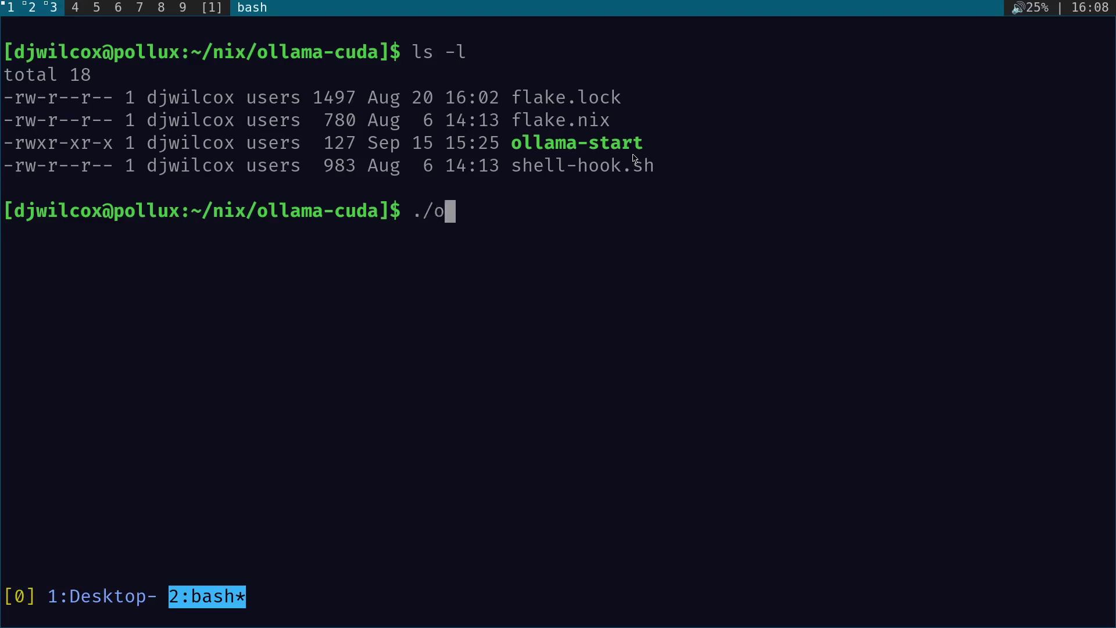
key("Tab")
key("Return")
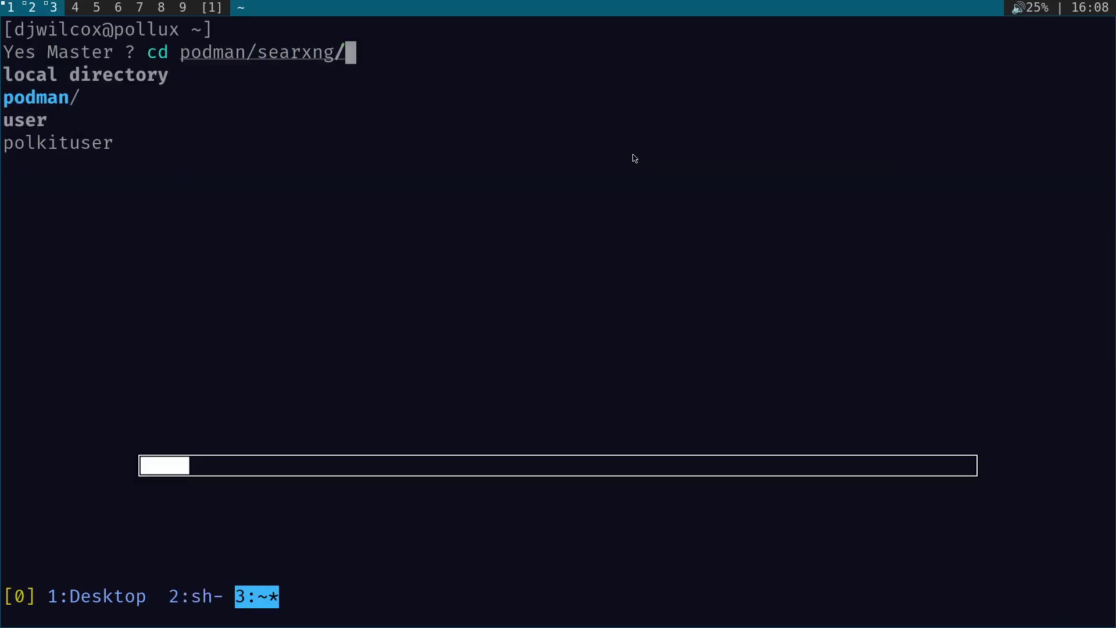
Step: In a new tmux window, list the searxng folder with ls -l and run ./searxng-start
key("Return")
key("ctrl+l")
type("ls ")
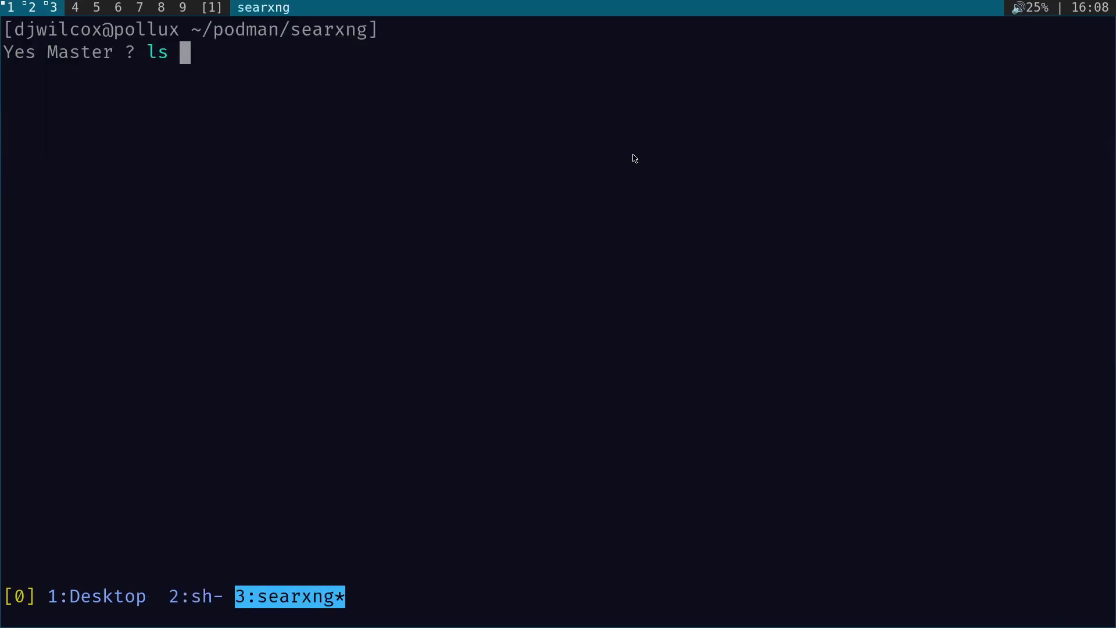
type("-l")
key("Return")
type("./sea")
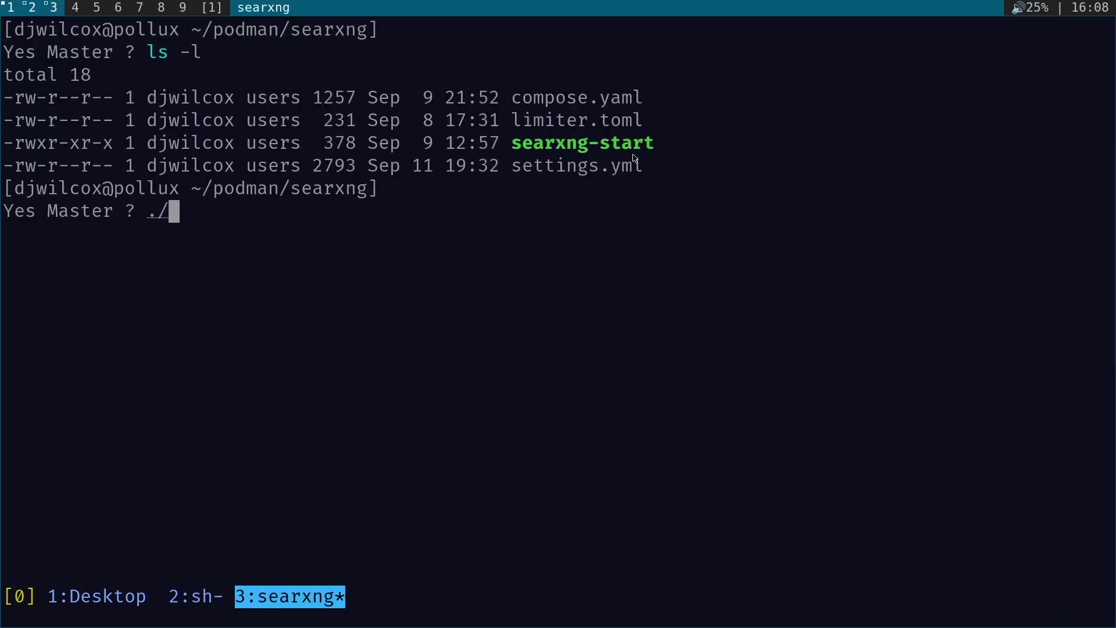
key("Tab")
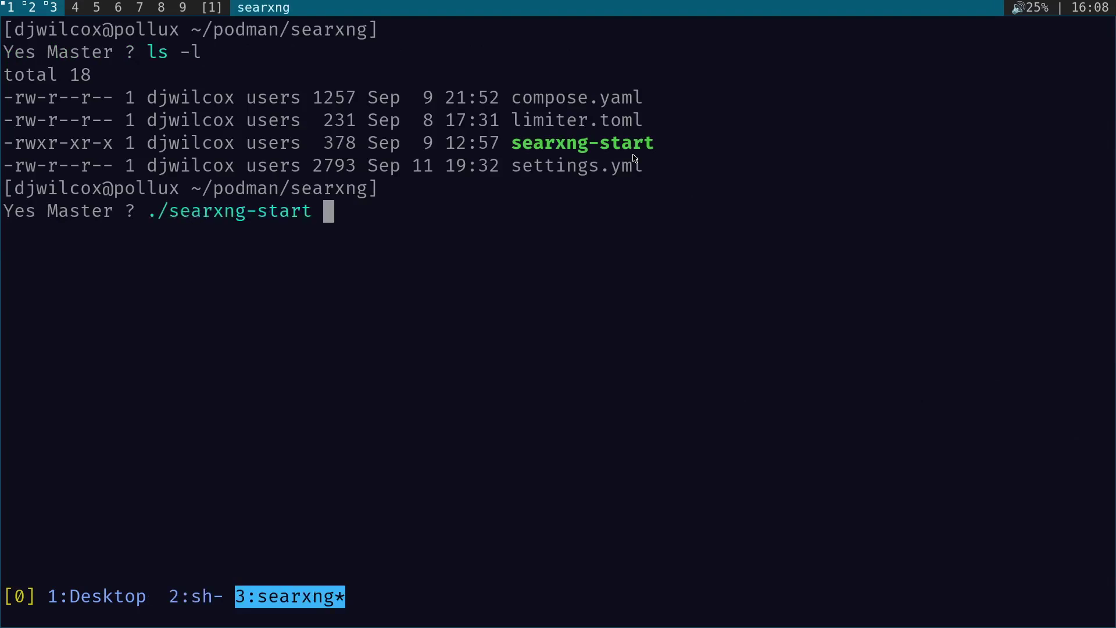
key("Return")
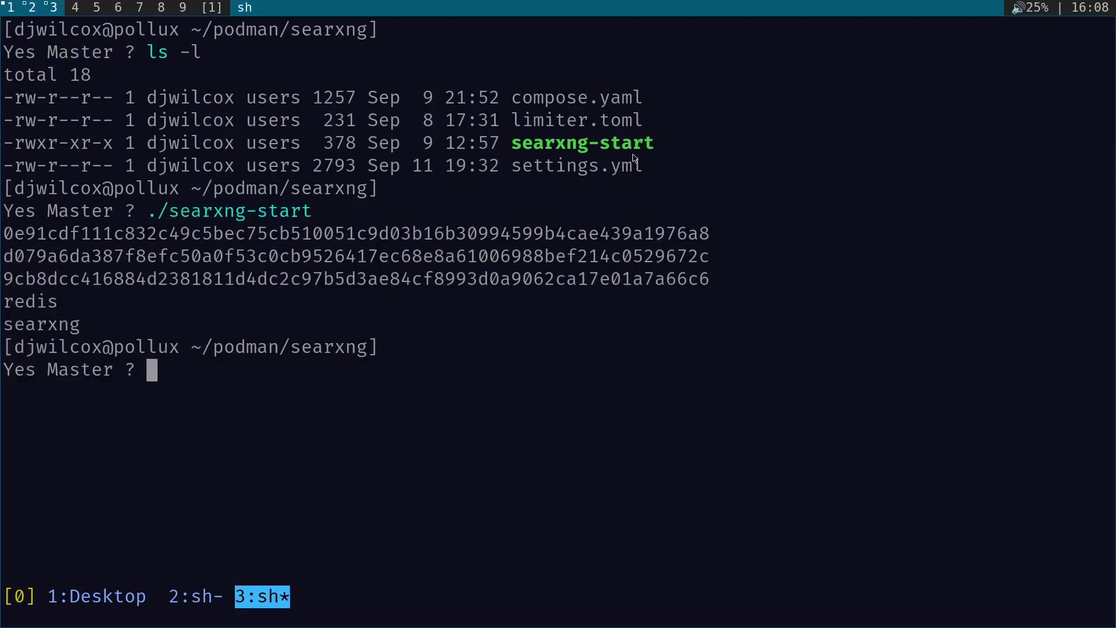
Step: Search 'open-webui' with the Searxng engine in a new Firefox window, then return to tmux
key("super+w")
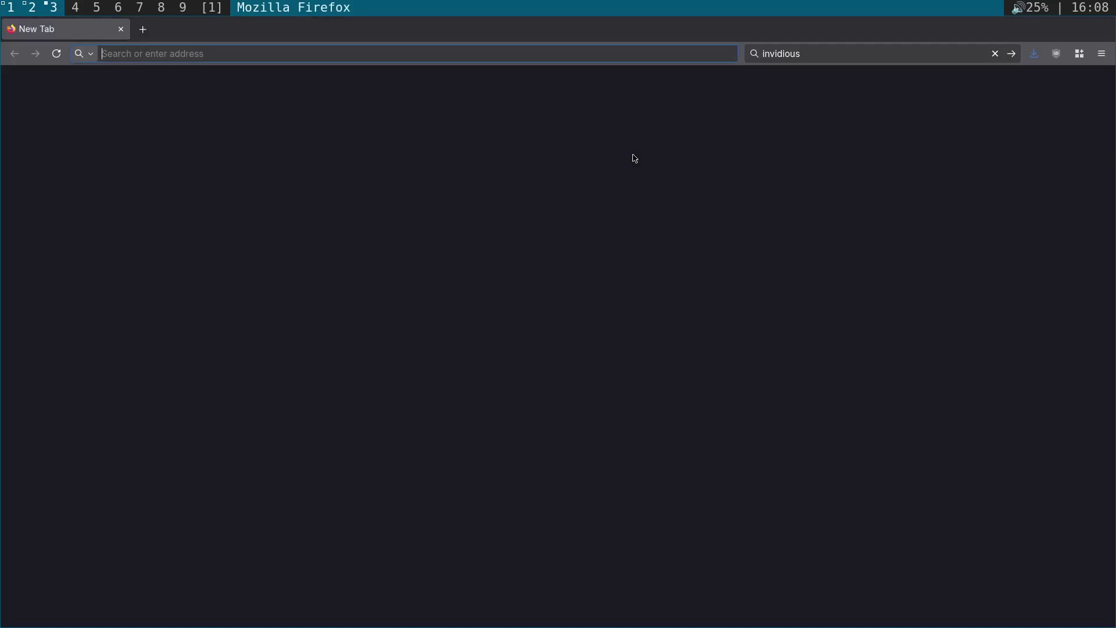
key("ctrl+k")
type("open")
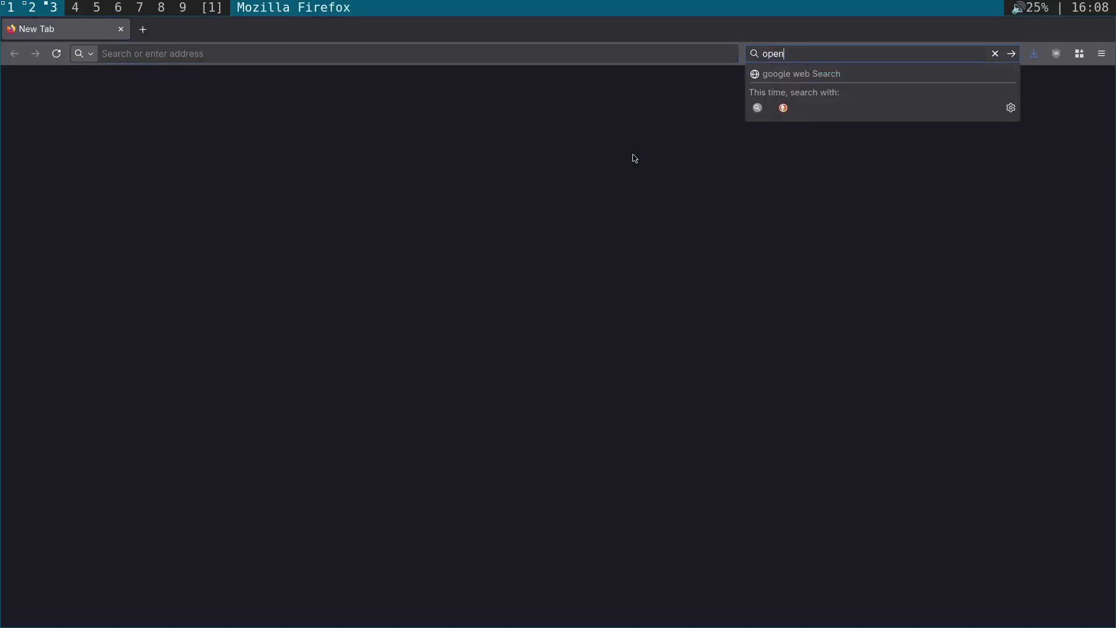
type("-webui")
key("Tab")
key("Return")
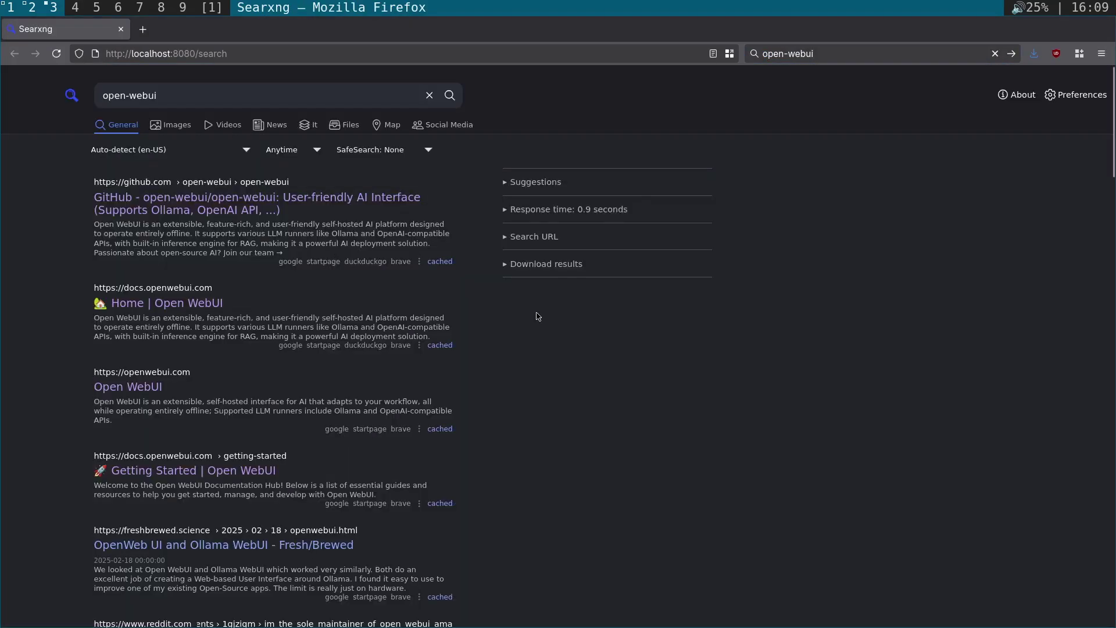
key("alt+Tab")
Step: Run podman-compose up -d in ~/podman/open-webui to start the Open WebUI containers
type("cd")
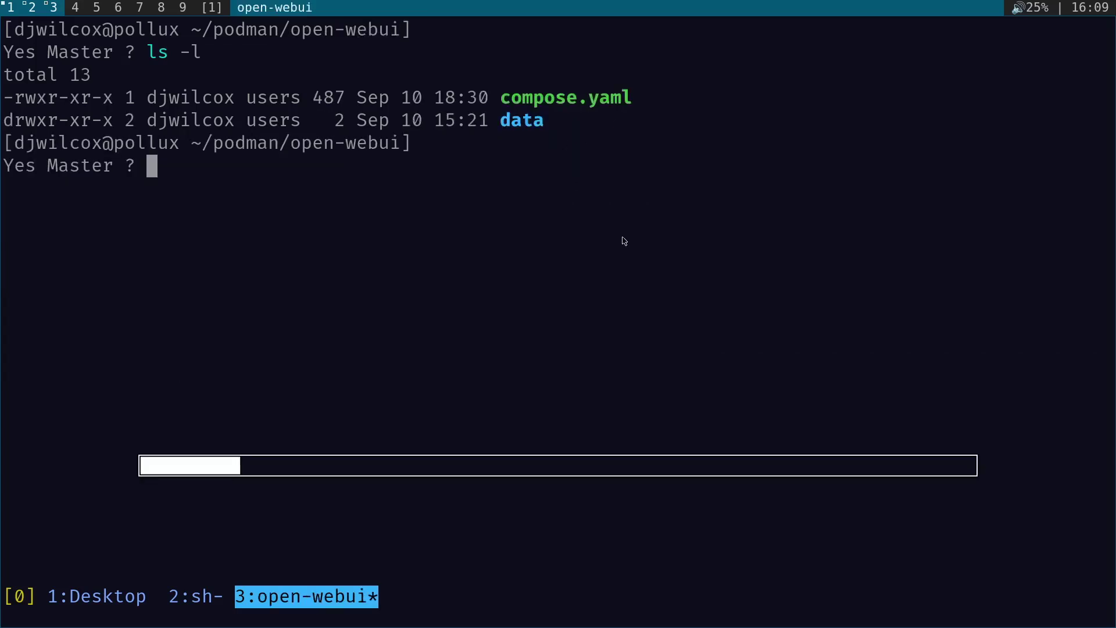
type("podman-")
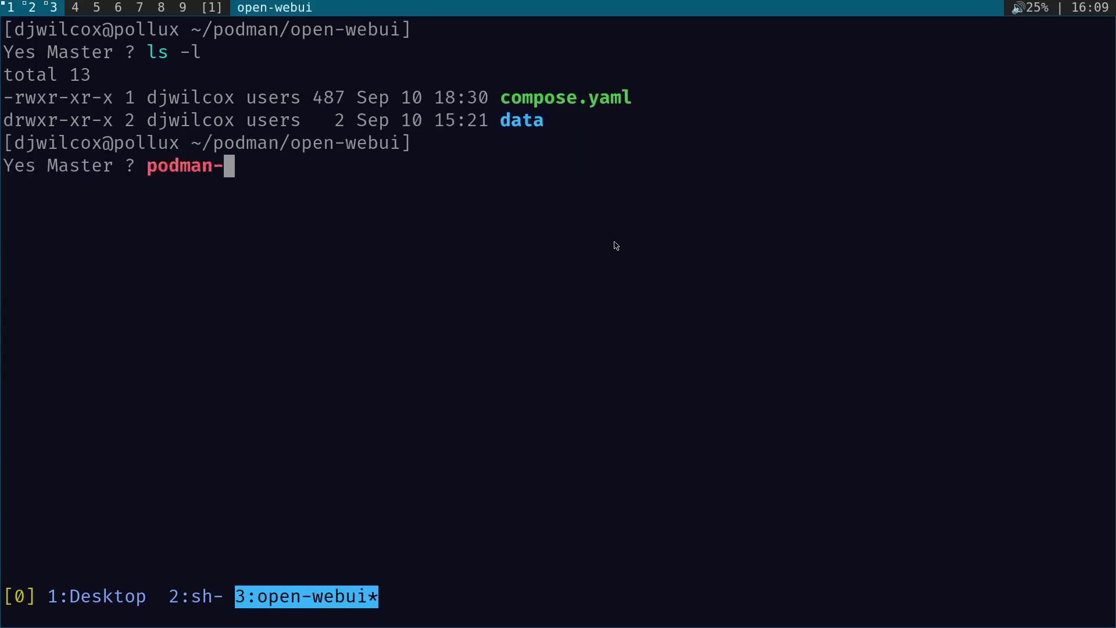
type("com")
key("Tab")
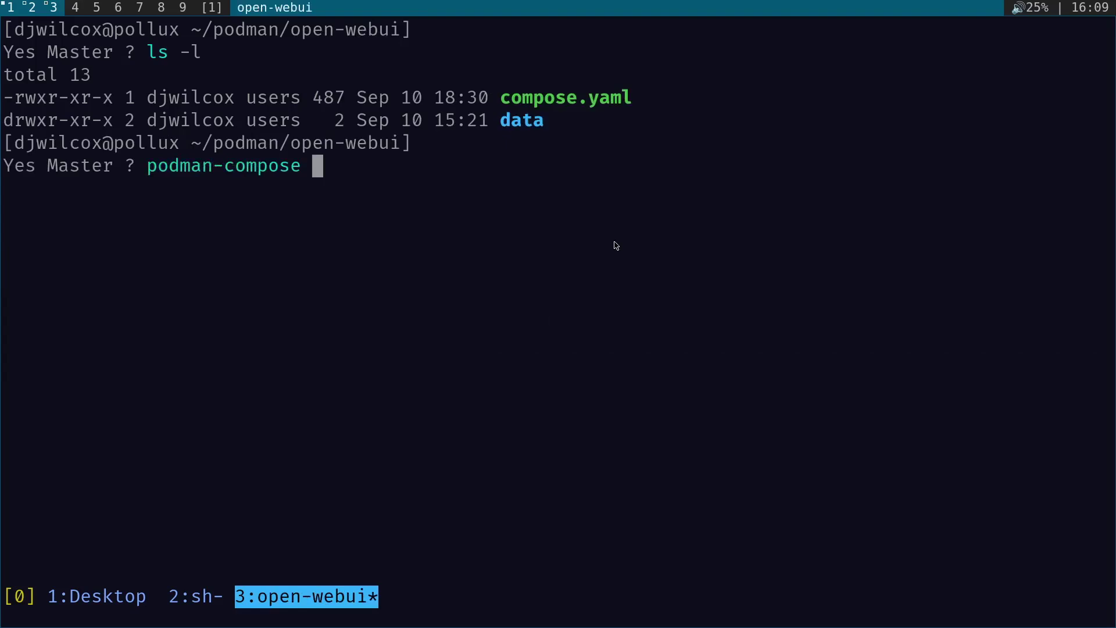
type("up -d")
key("Return")
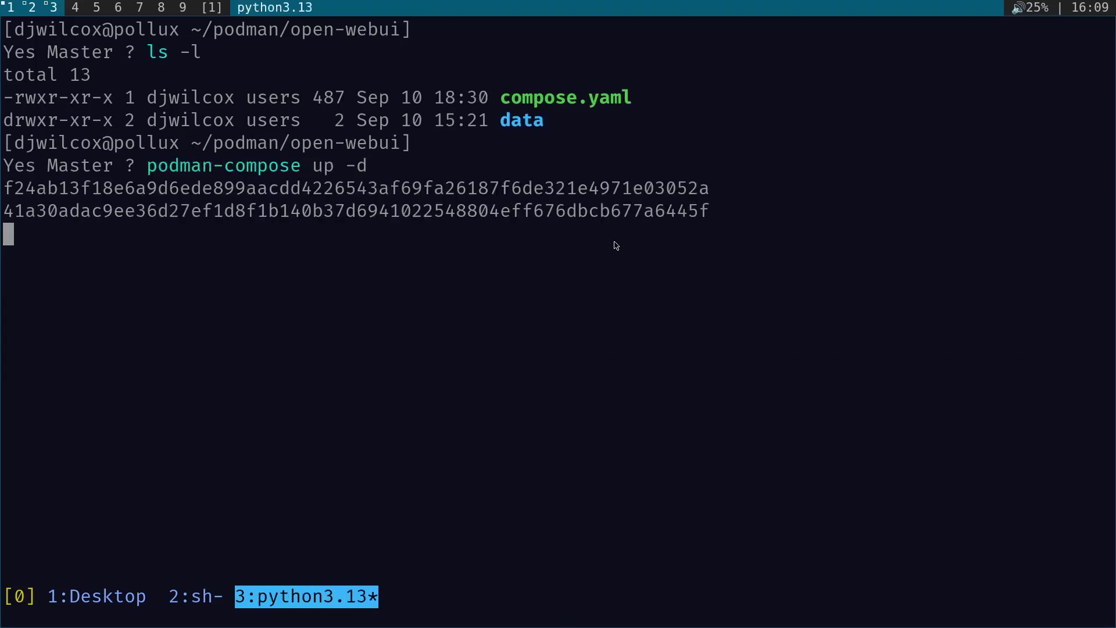
Step: Open 127.0.0.1:3000 in a new Firefox tab, retrying after the connection reset
key("alt+Tab")
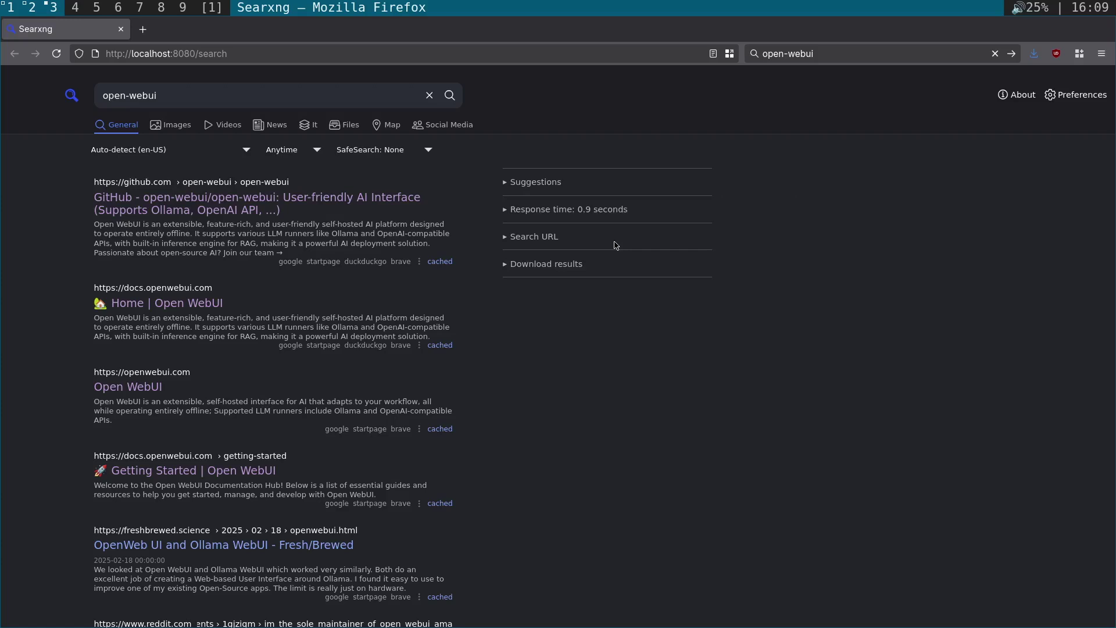
key("ctrl+t")
type("12")
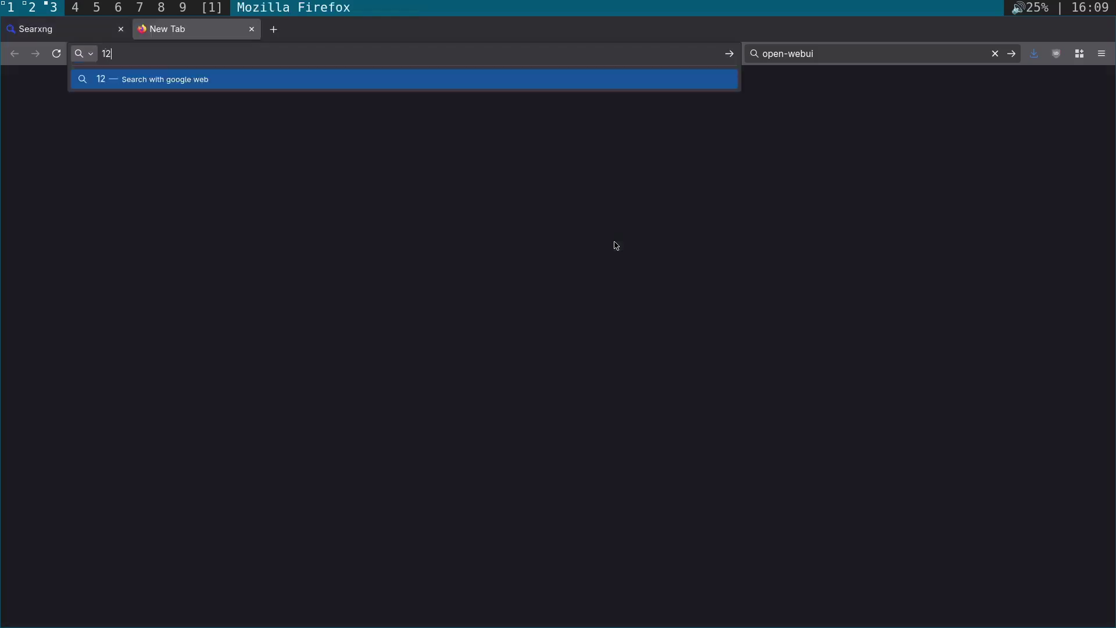
type("7.0.0.1")
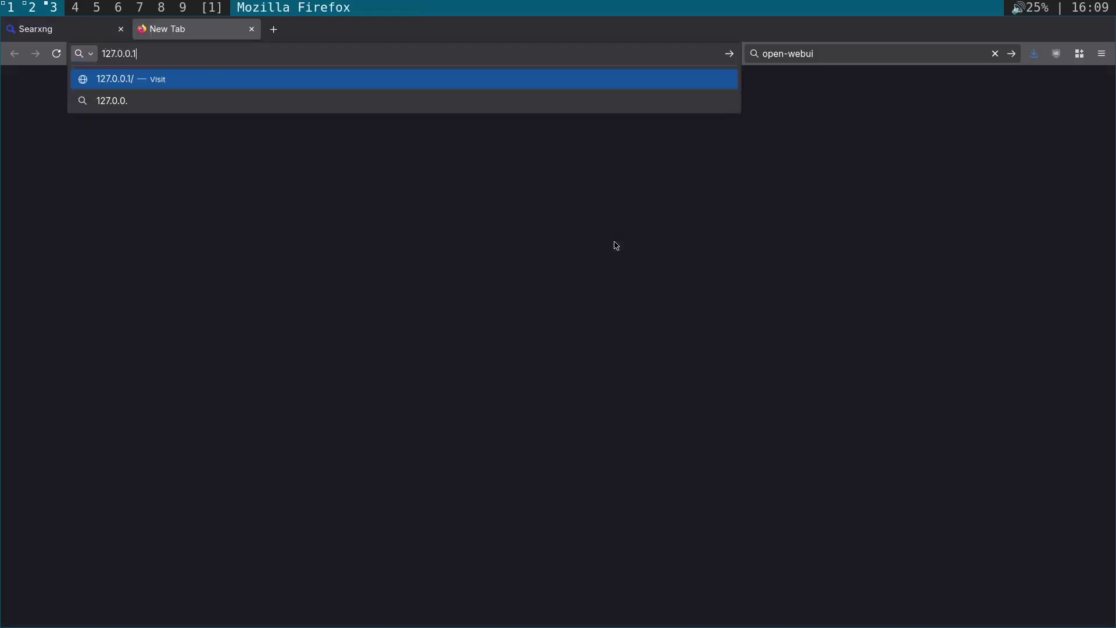
type(":3000")
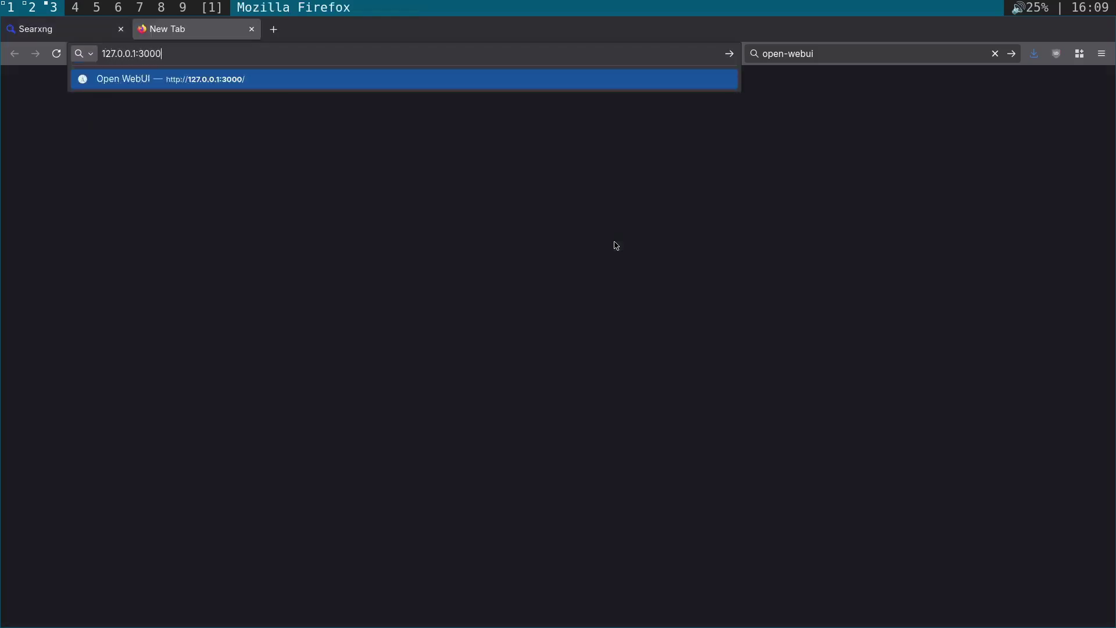
key("Return")
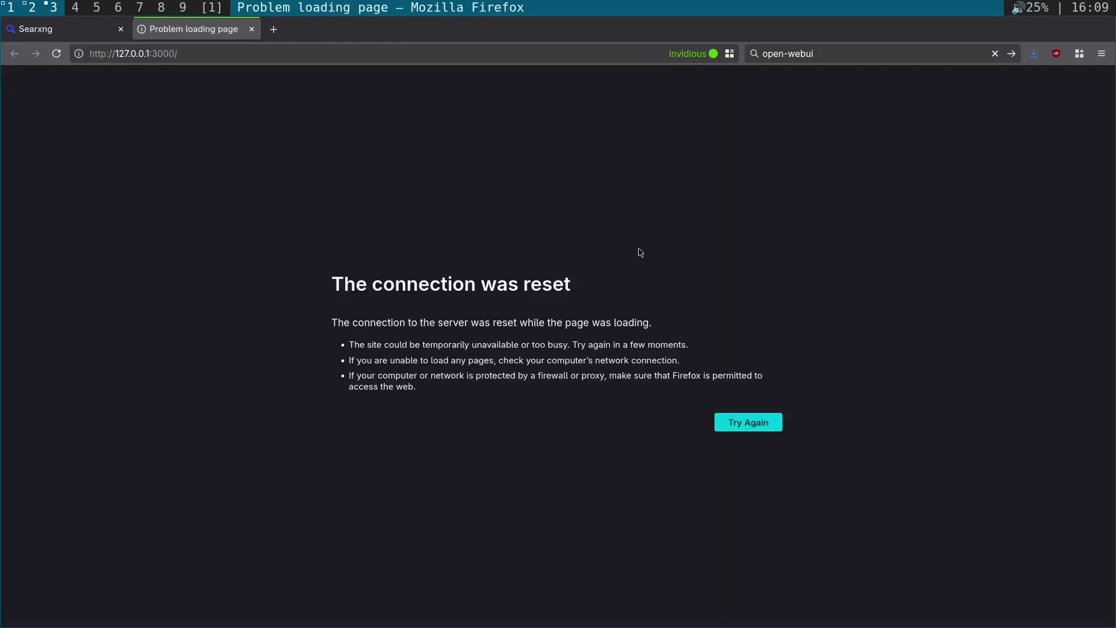
left_click(750, 422)
Step: Reload Open WebUI to sign back in and pick llama3.1:8b as the chat model
key("F5")
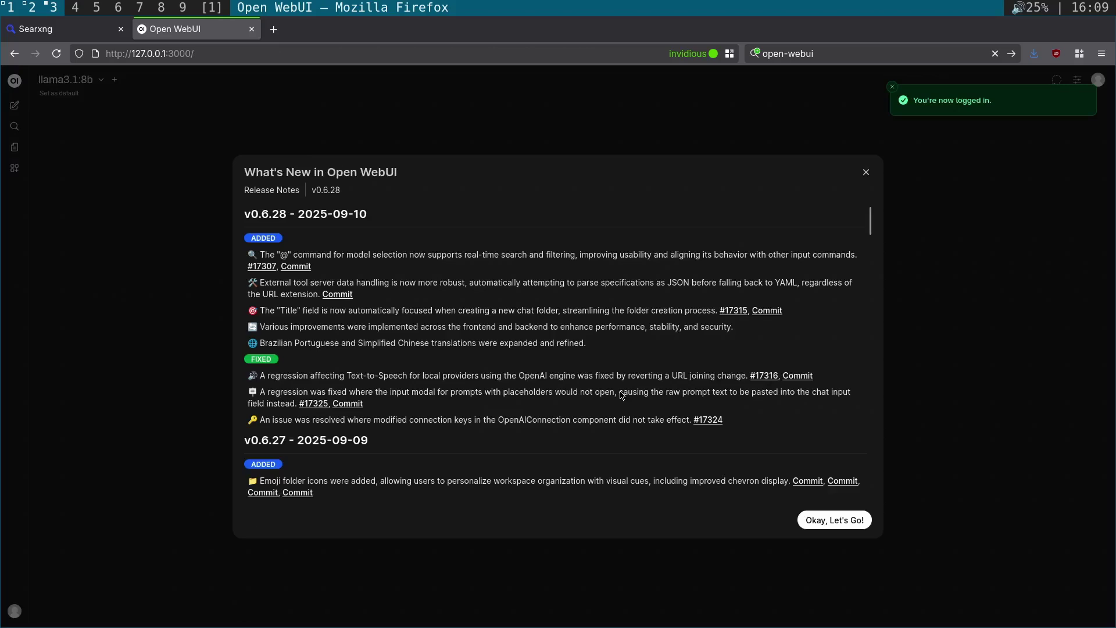
left_click(136, 249)
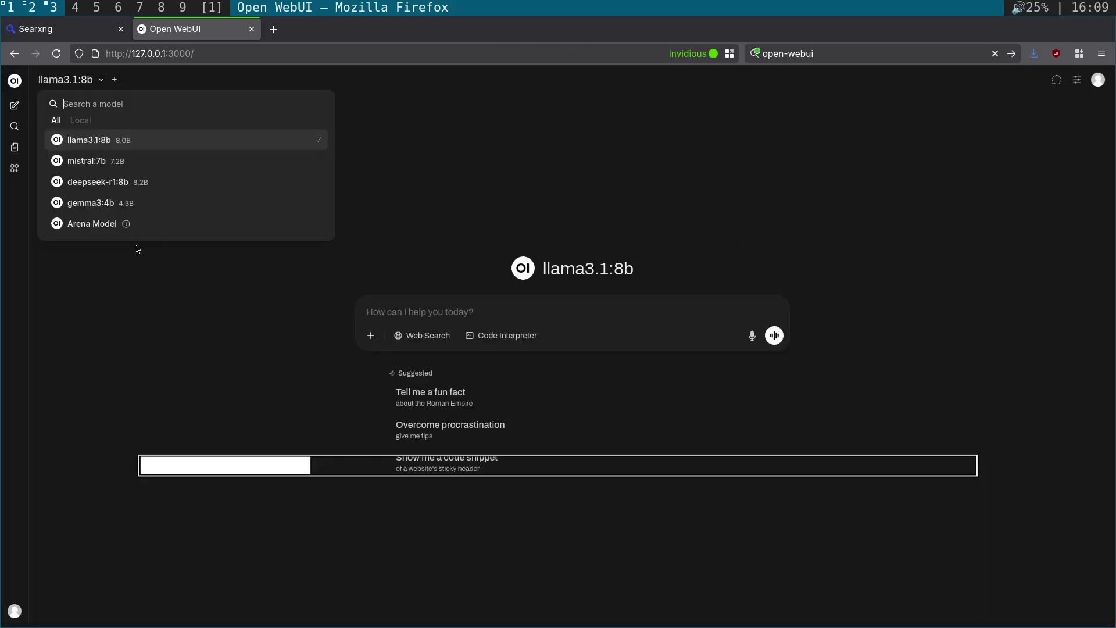
left_click(144, 287)
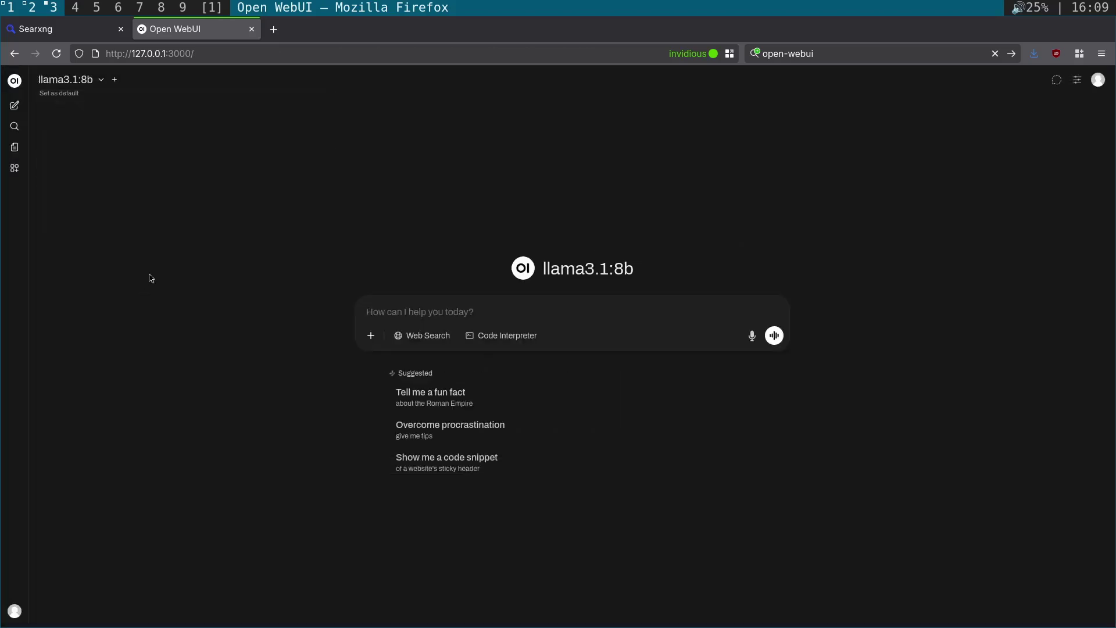
Step: In Admin Settings, check the Ollama connection at host.docker.internal:11434, then view the Web Search settings
left_click(14, 611)
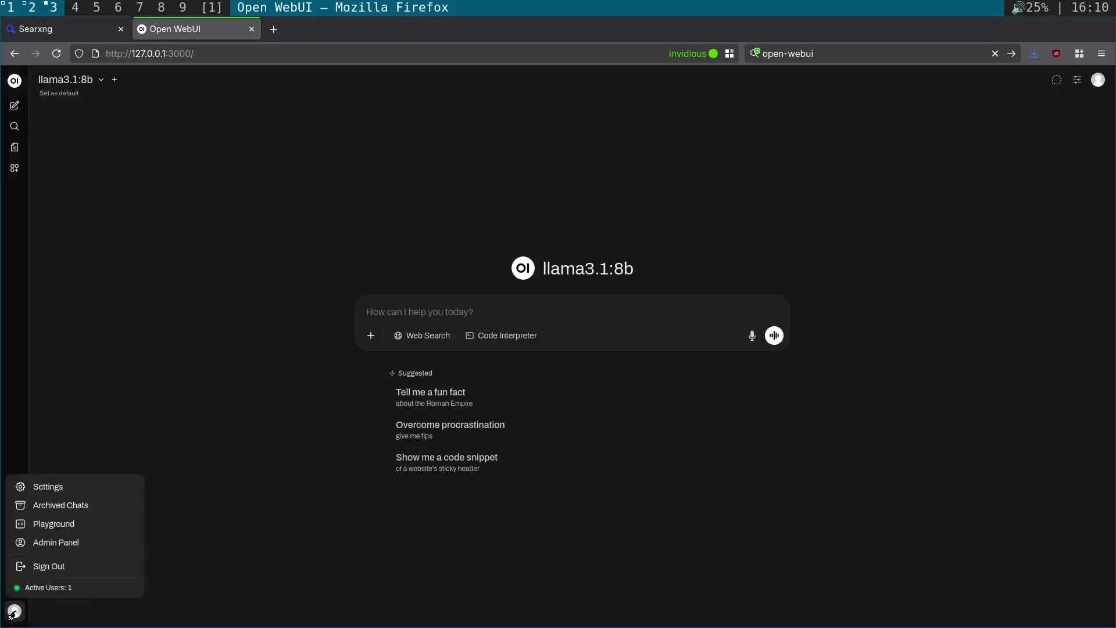
left_click(94, 492)
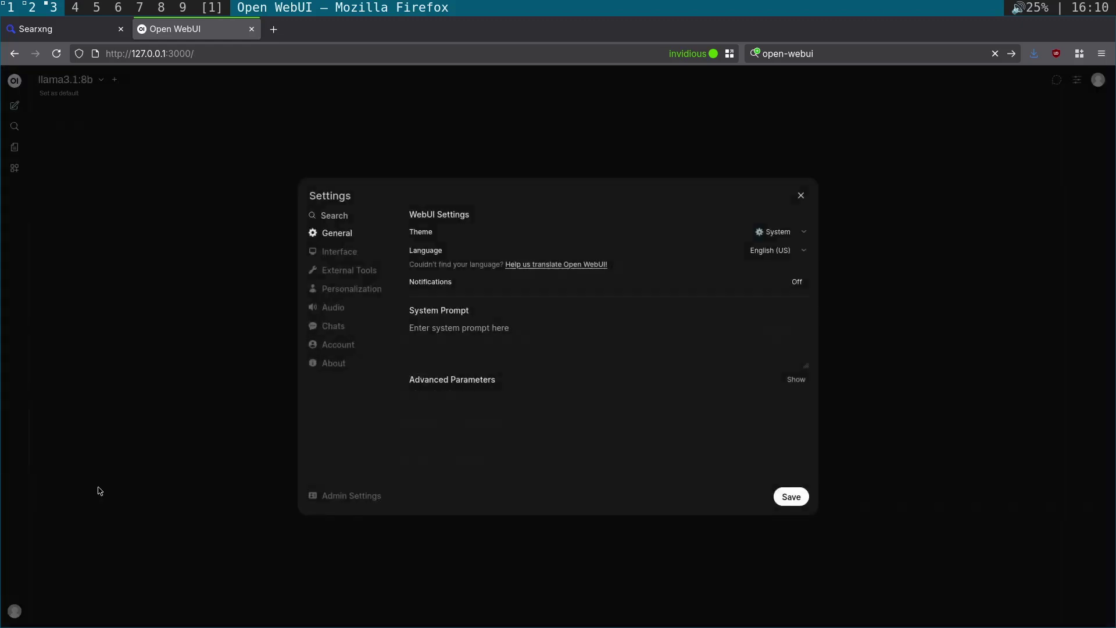
left_click(373, 495)
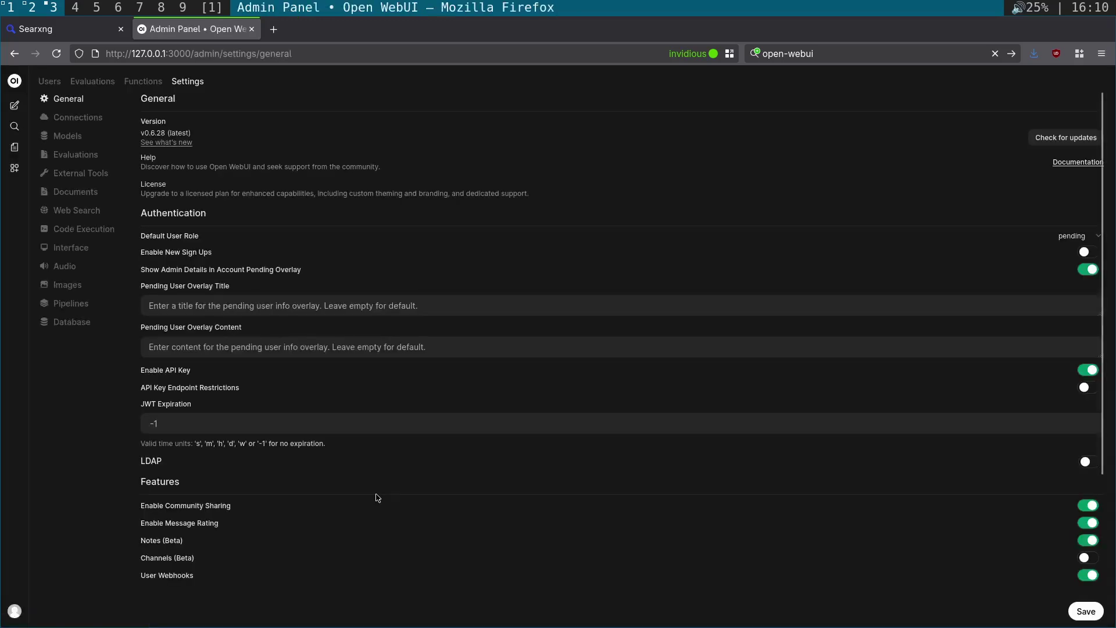
left_click(96, 123)
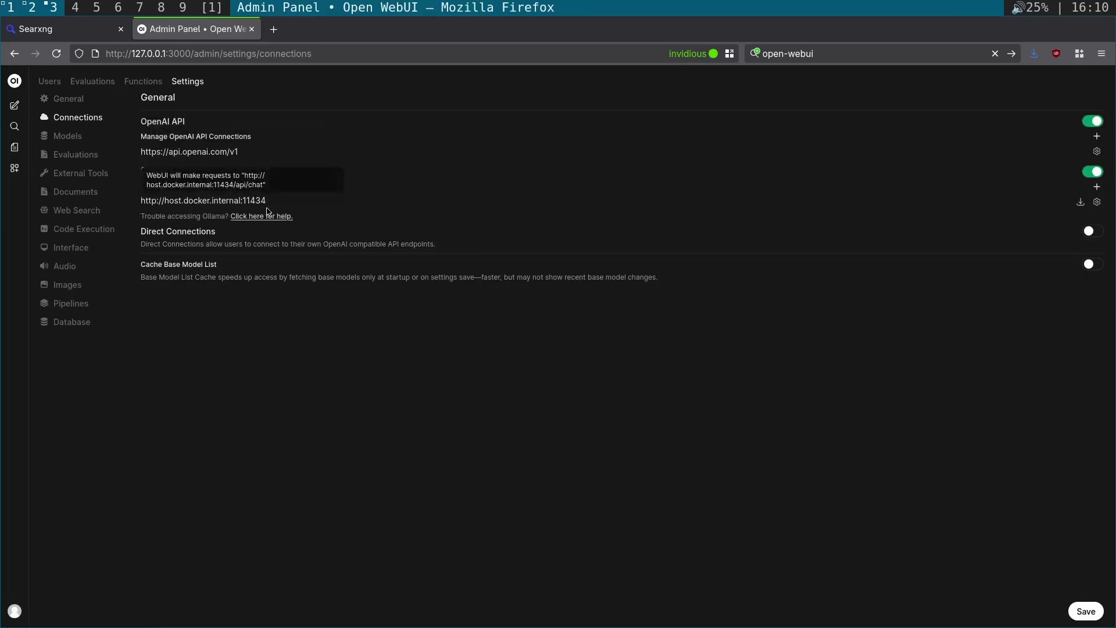
left_click(77, 210)
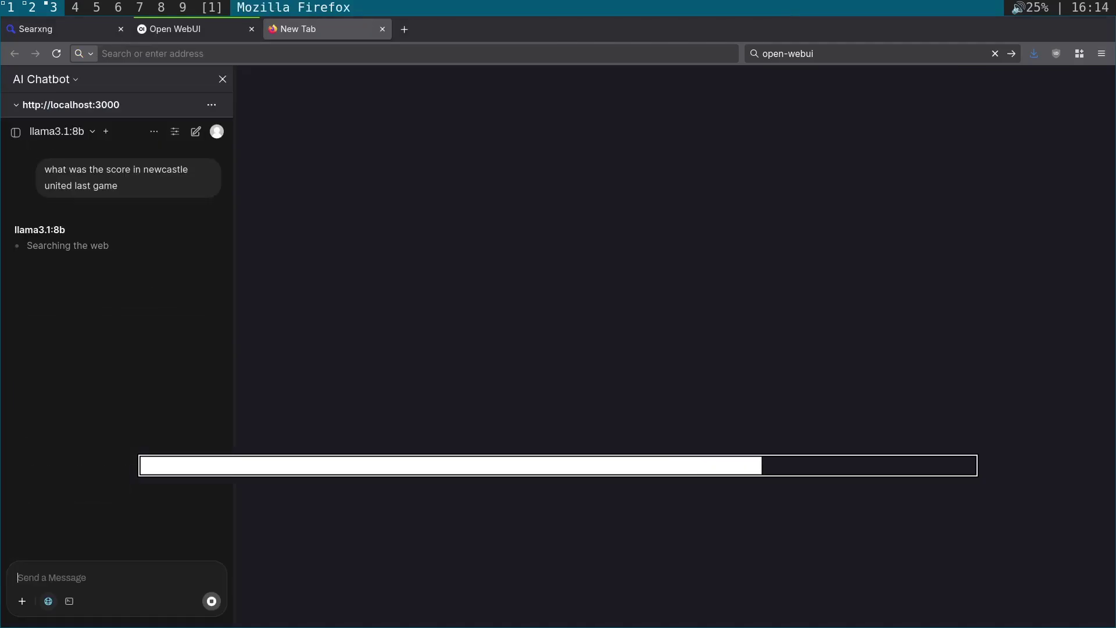
Step: Seek the recording back to about:config showing browser.ml.chat.hideLocalhost set to false
key("Left")
key("Left")
key("Left")
key("Left")
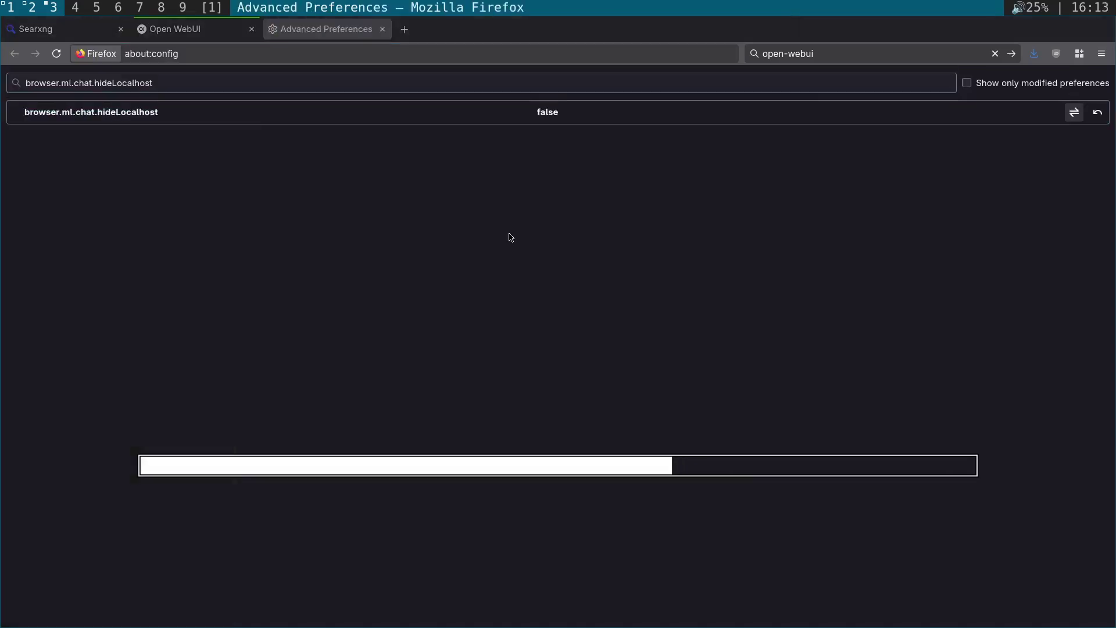
key("Left")
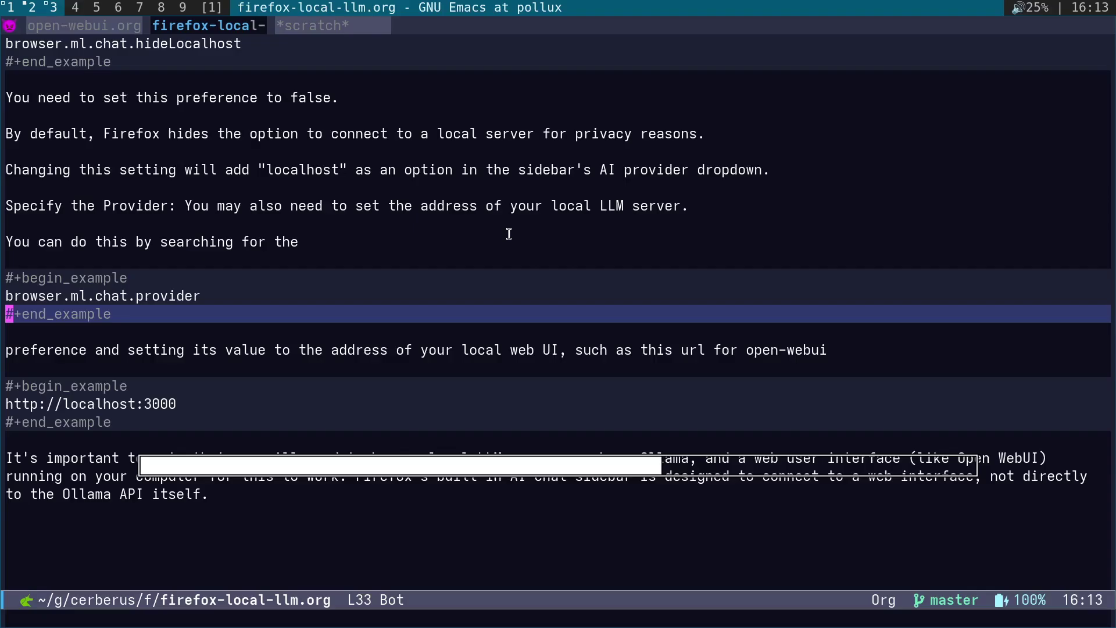
key("Right")
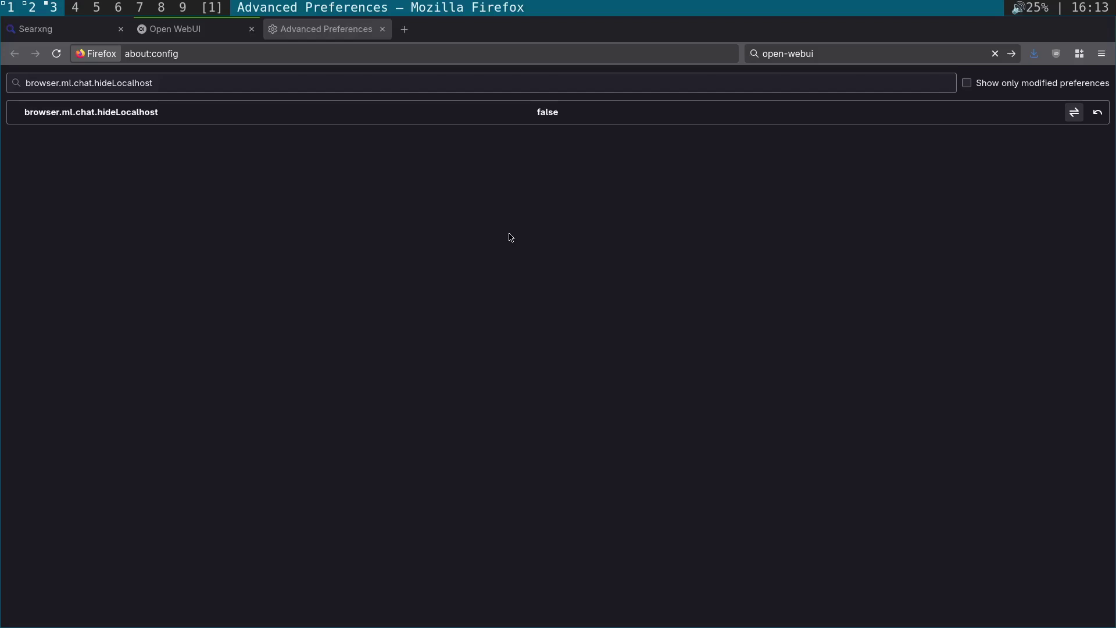
key("ctrl+a")
type("browser.ml.chat.provider")
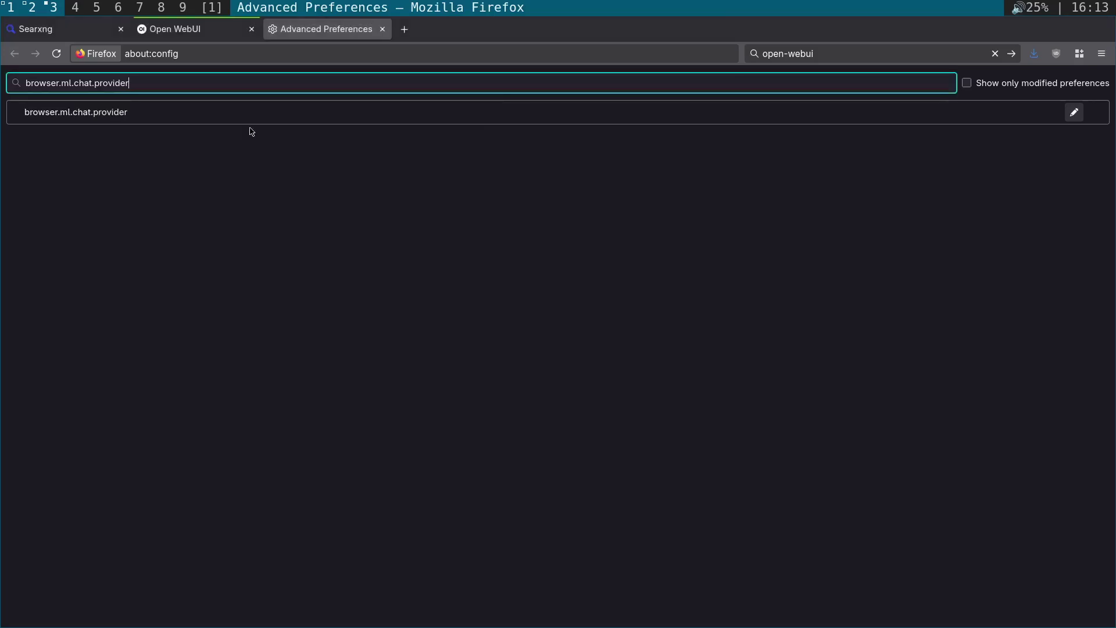
double_click(581, 112)
type("http://localhost:3000")
key("Return")
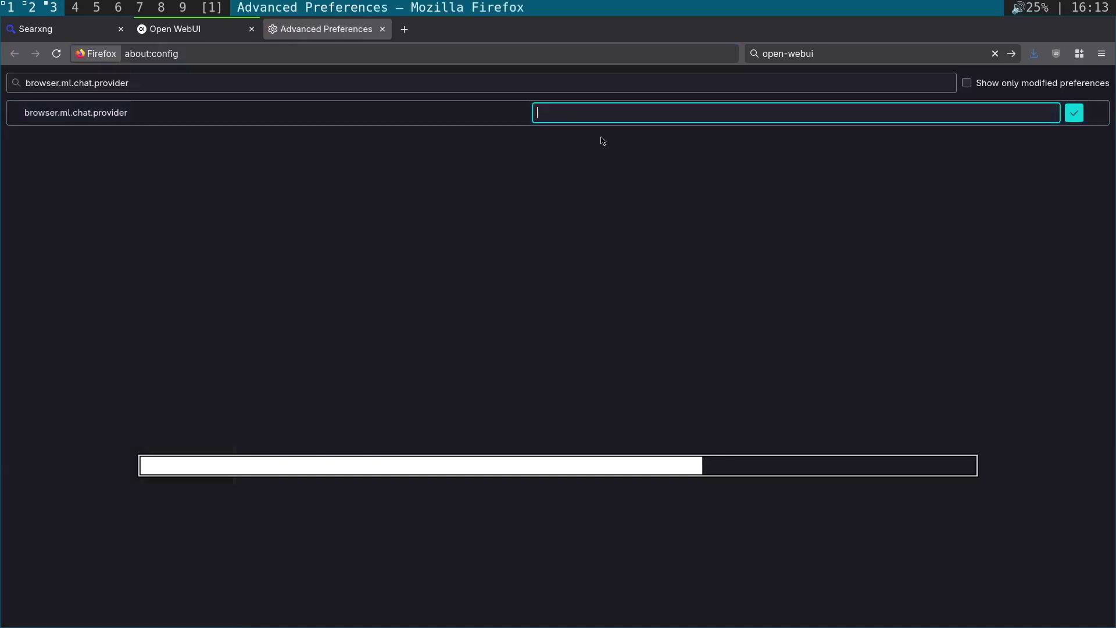
type("http://localhost:3000")
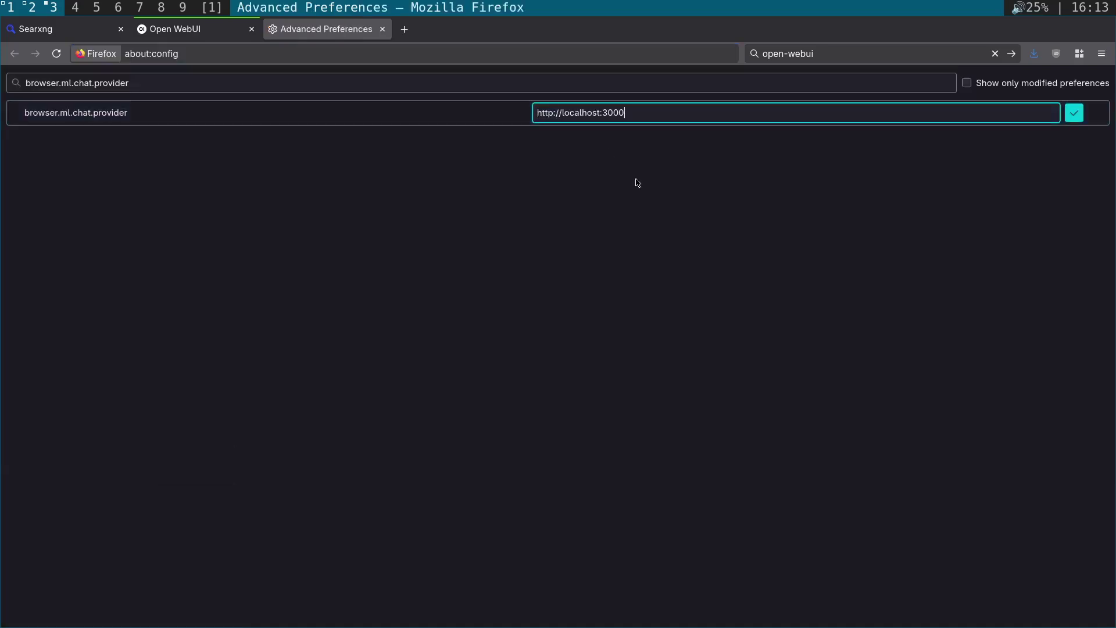
key("Return")
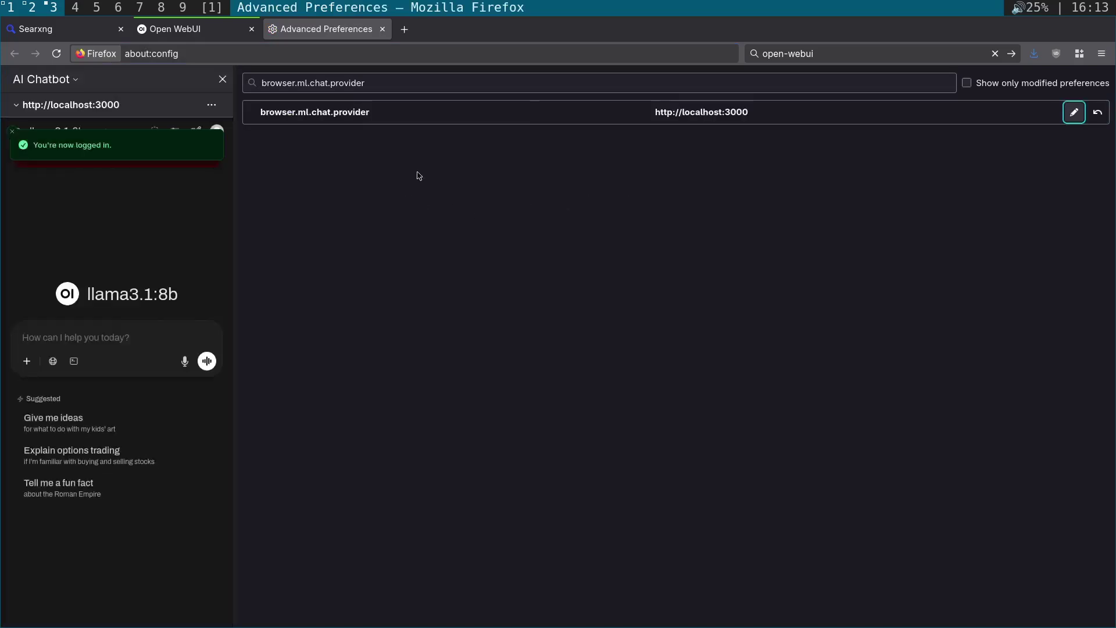
Step: Close the about:config tab and ask the sidebar chat for Newcastle United's last game score
left_click(404, 30)
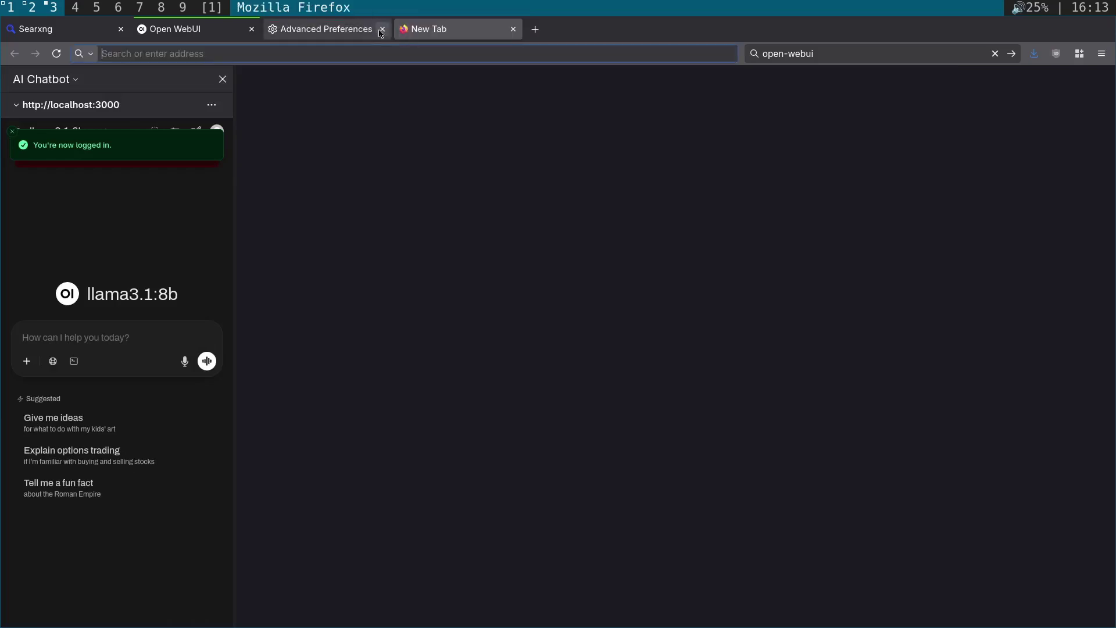
left_click(383, 29)
left_click(112, 339)
type("what was the score in newcastle united last game")
key("Return")
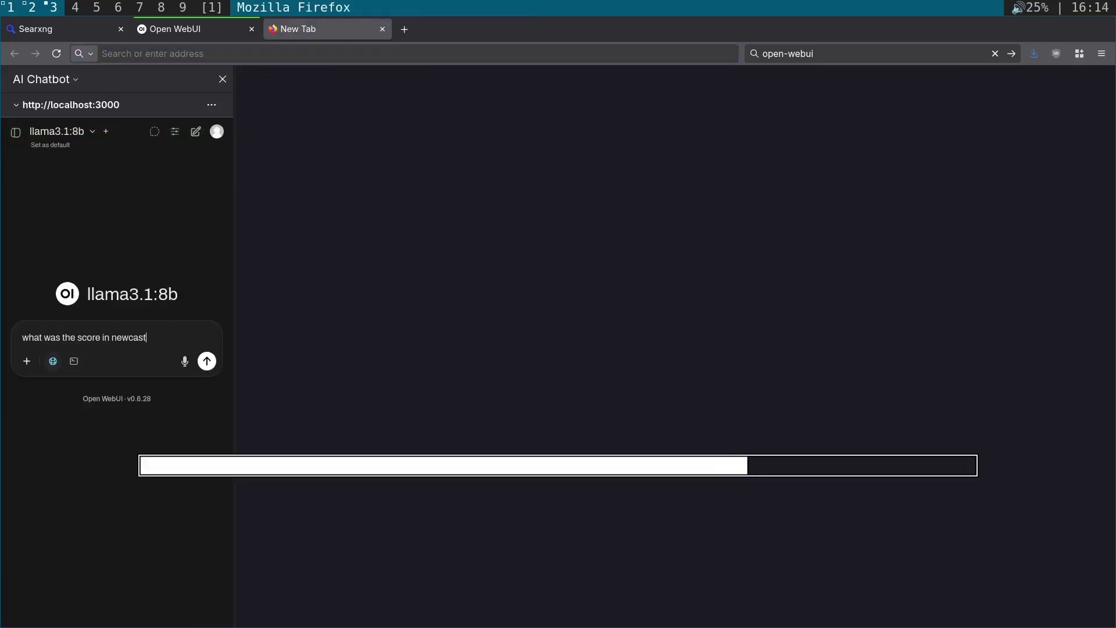
type("le un")
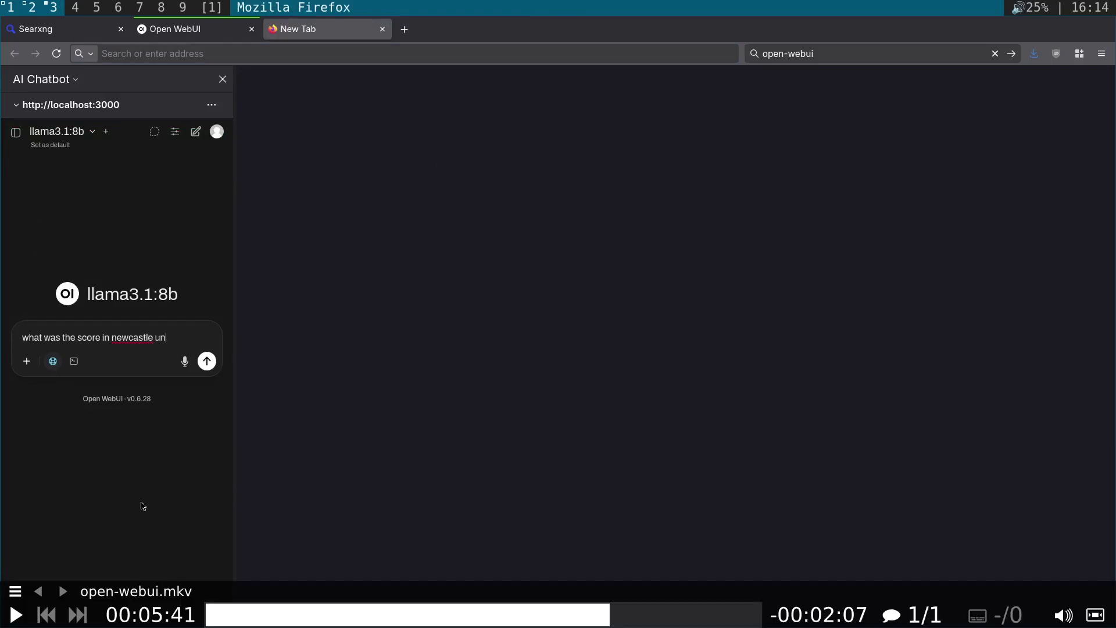
Step: Quit the current video and play firefox-sidebar.mkv from the Videos listing
key("q")
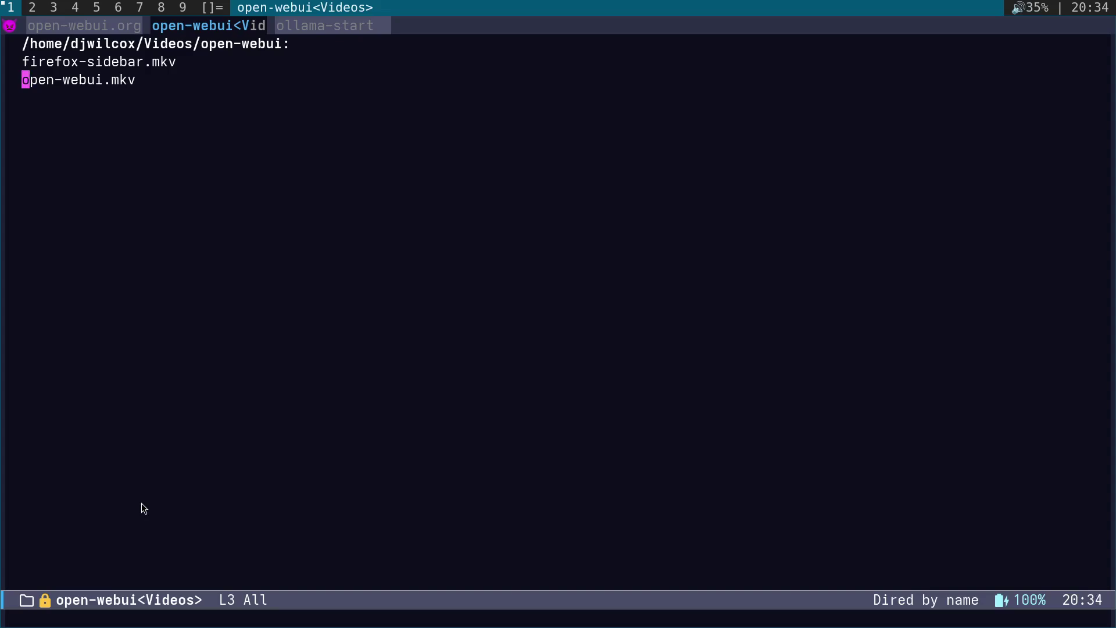
key("k")
key("Return")
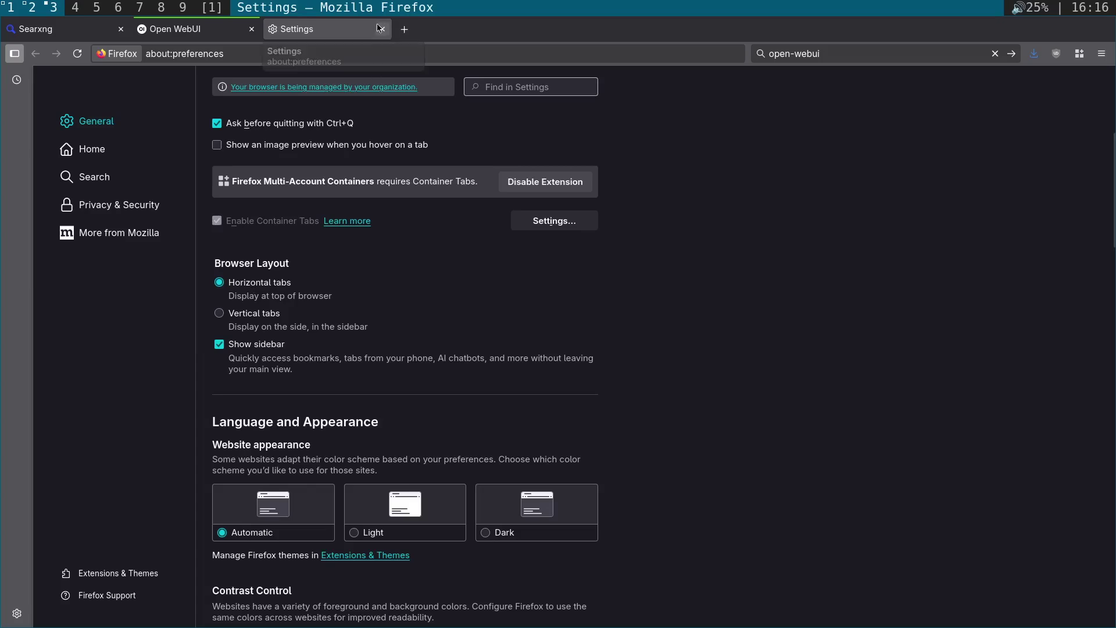
Step: Open a blank tab and toggle the sidebar off and on to show the localhost:3000 chat
key("ctrl+t")
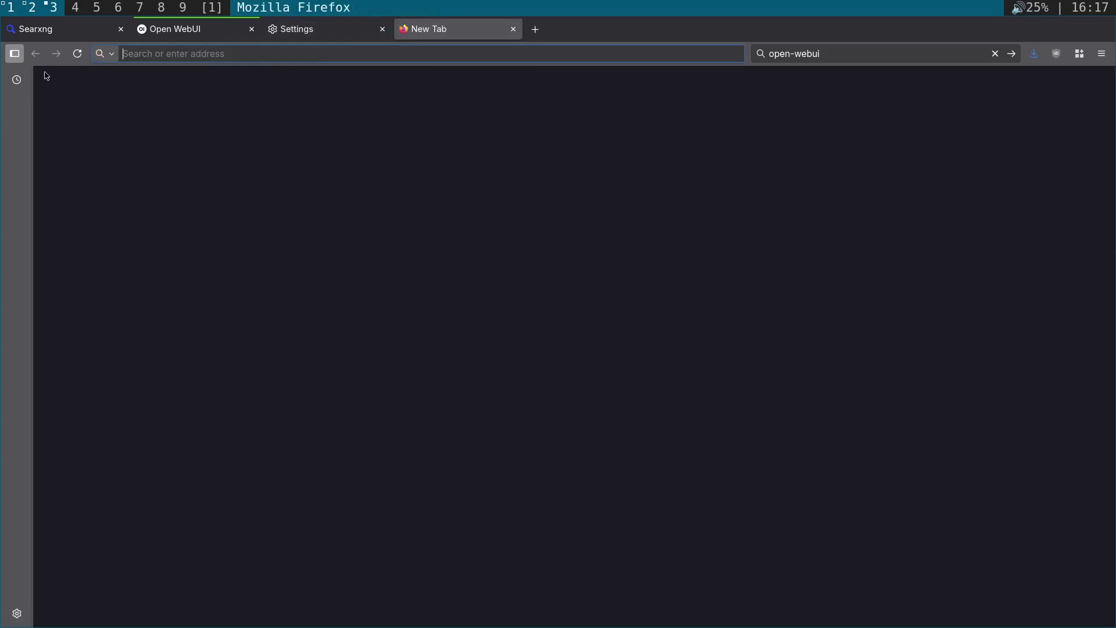
left_click(15, 54)
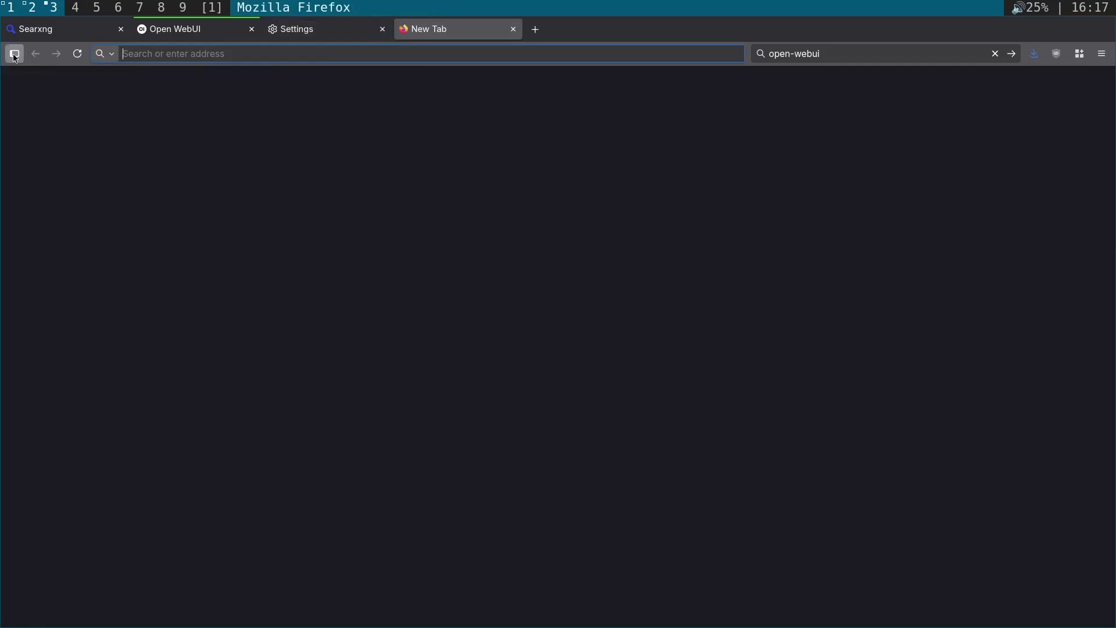
left_click(15, 56)
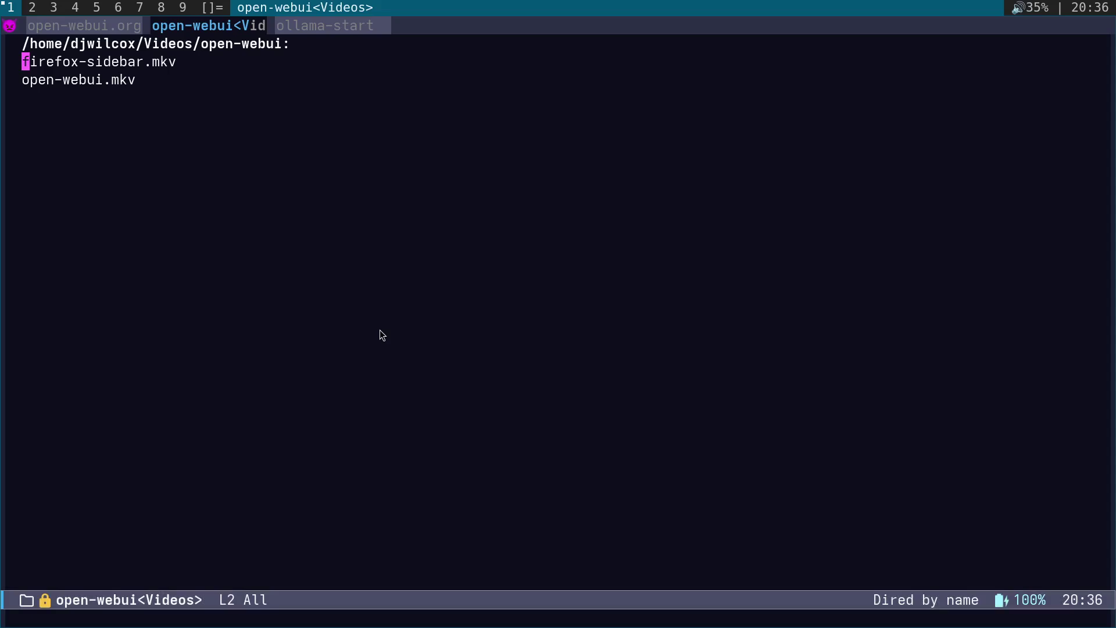
Step: Quit the player, close the Videos listing, and jump to the top of open-webui.org
key("q")
key("ctrl+x")
key("Left")
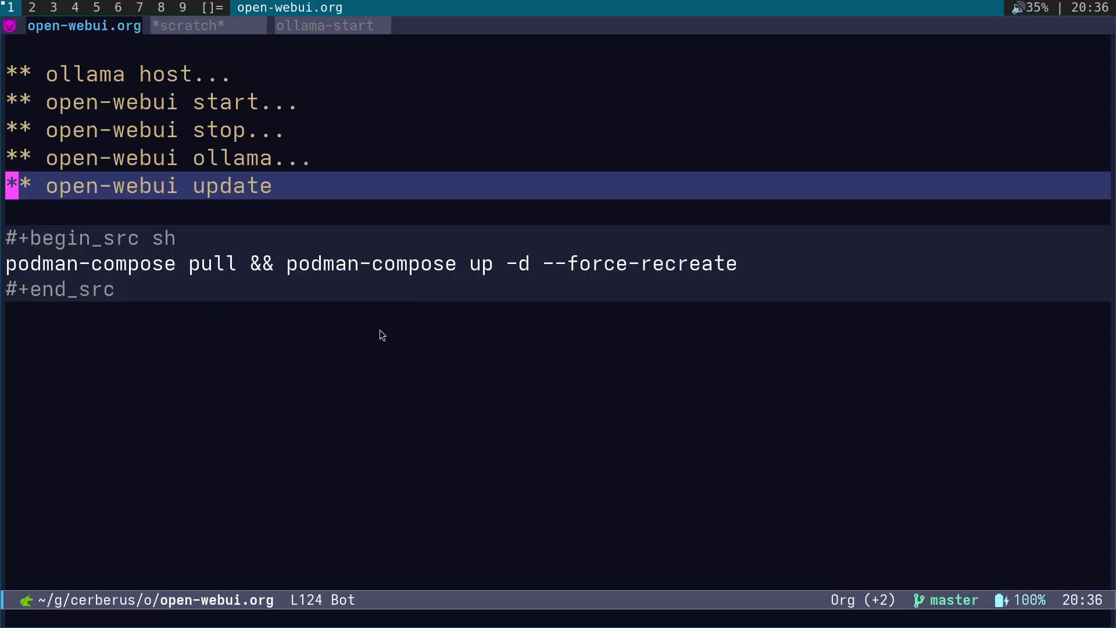
key("alt+less")
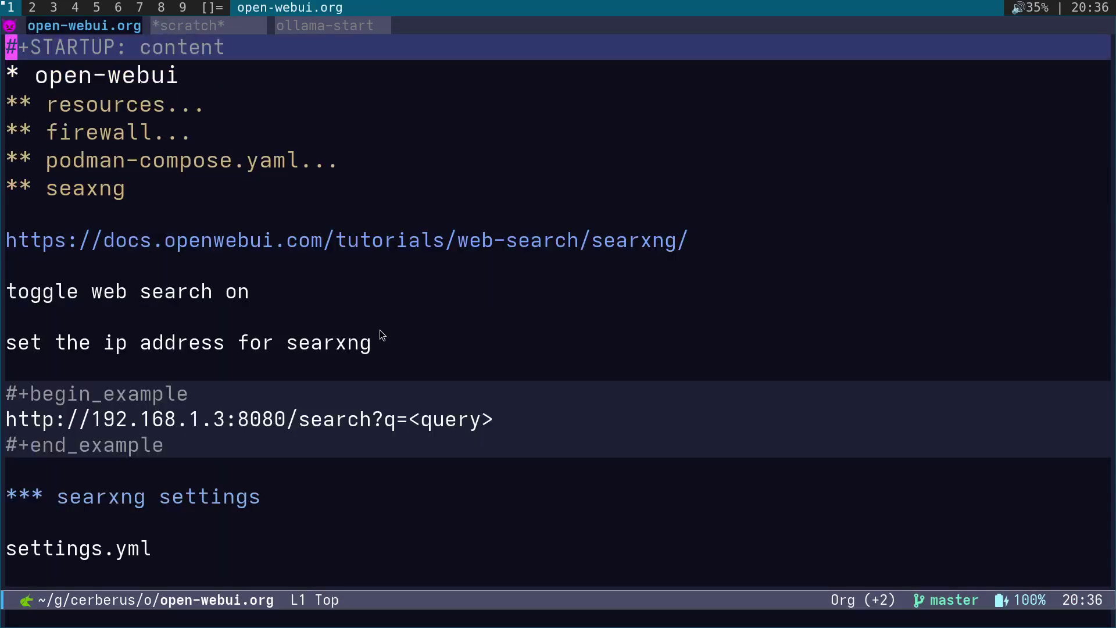